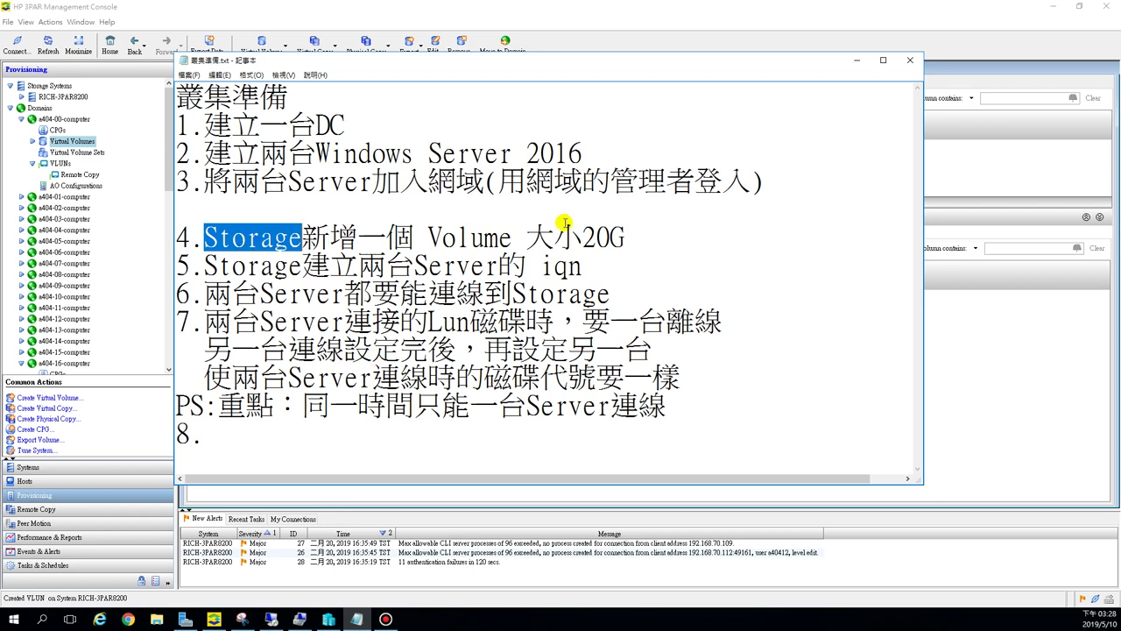
Review the cluster preparation notes on storage volumes, iqn setup, LUN disk handling and single-server connection, and put the notes away
left_click_drag(513, 229, 260, 267)
left_click_drag(332, 302, 611, 295)
left_click_drag(207, 325, 712, 324)
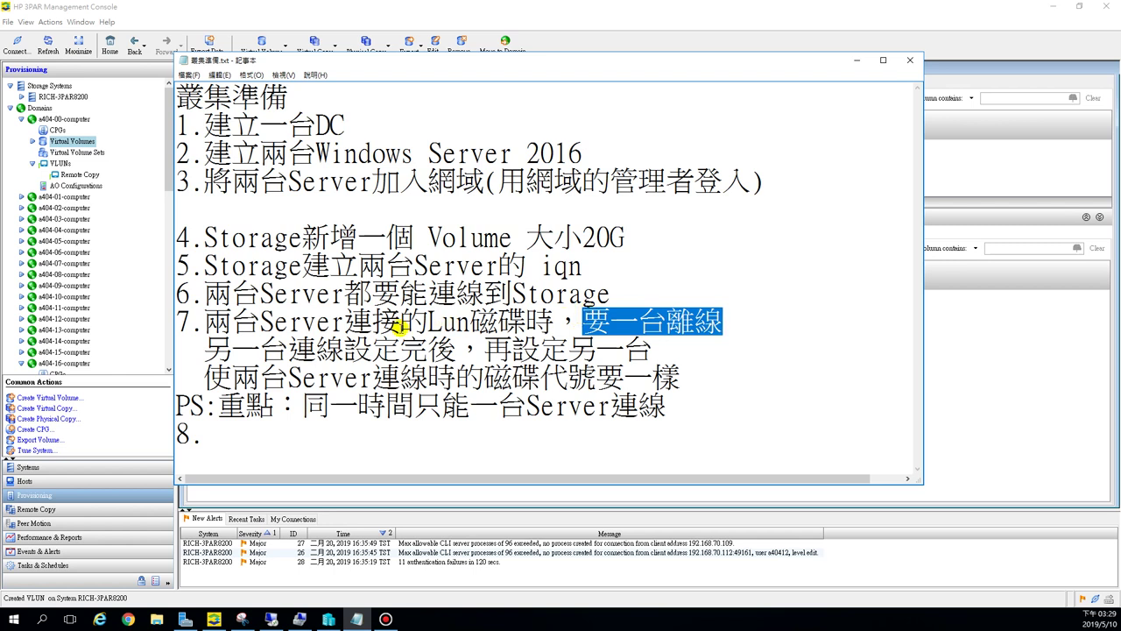
left_click_drag(581, 323, 720, 323)
left_click_drag(261, 351, 622, 349)
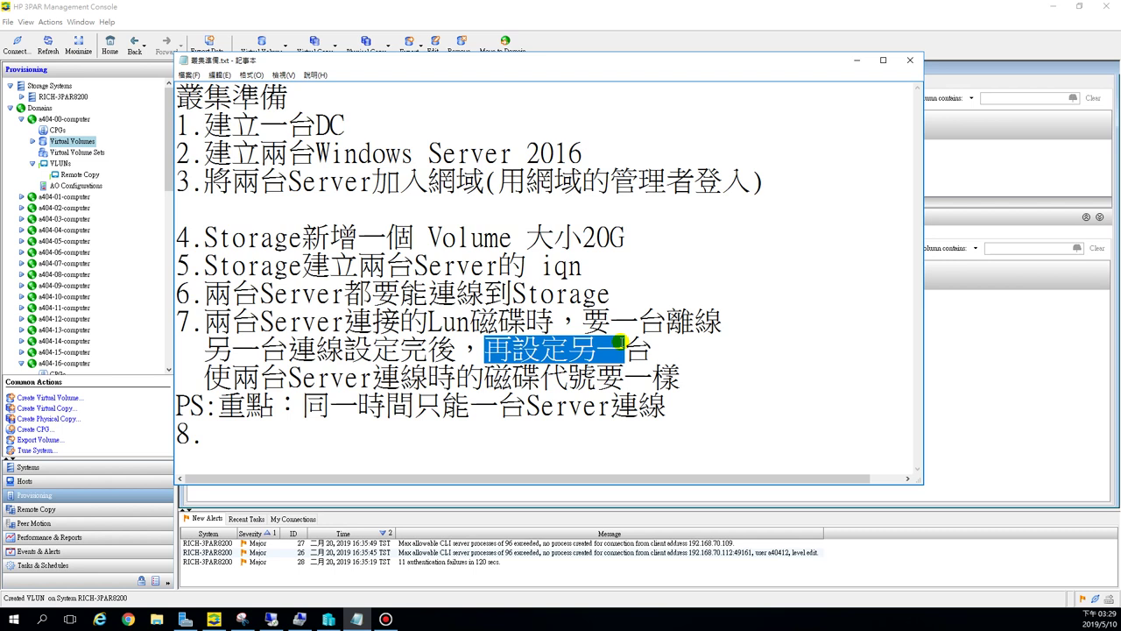
left_click_drag(484, 377, 597, 376)
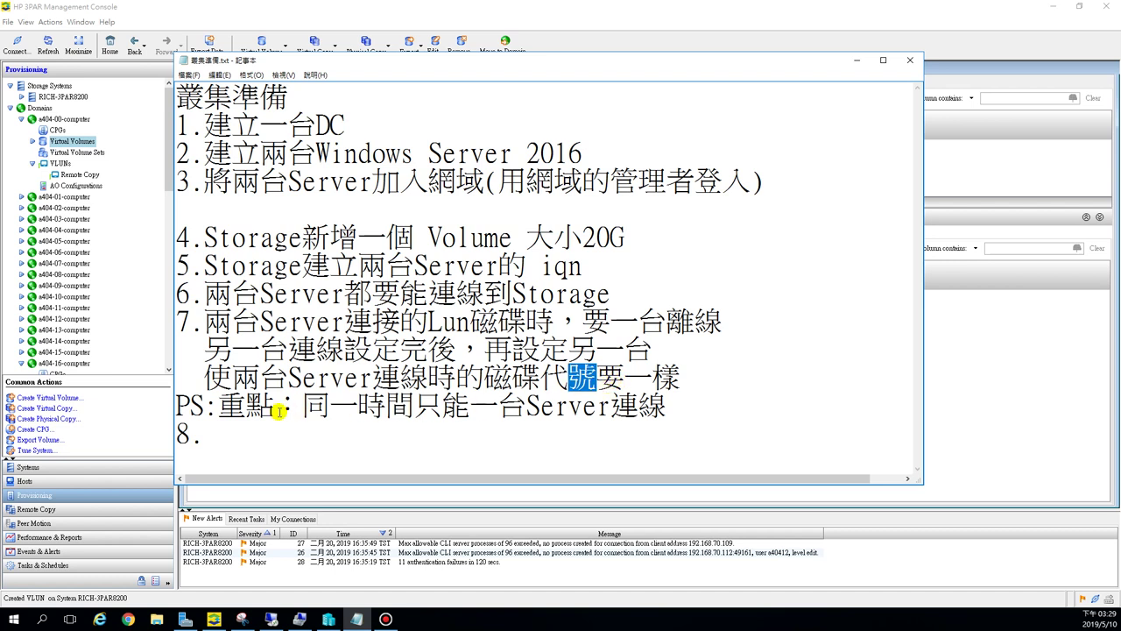
left_click_drag(298, 407, 662, 408)
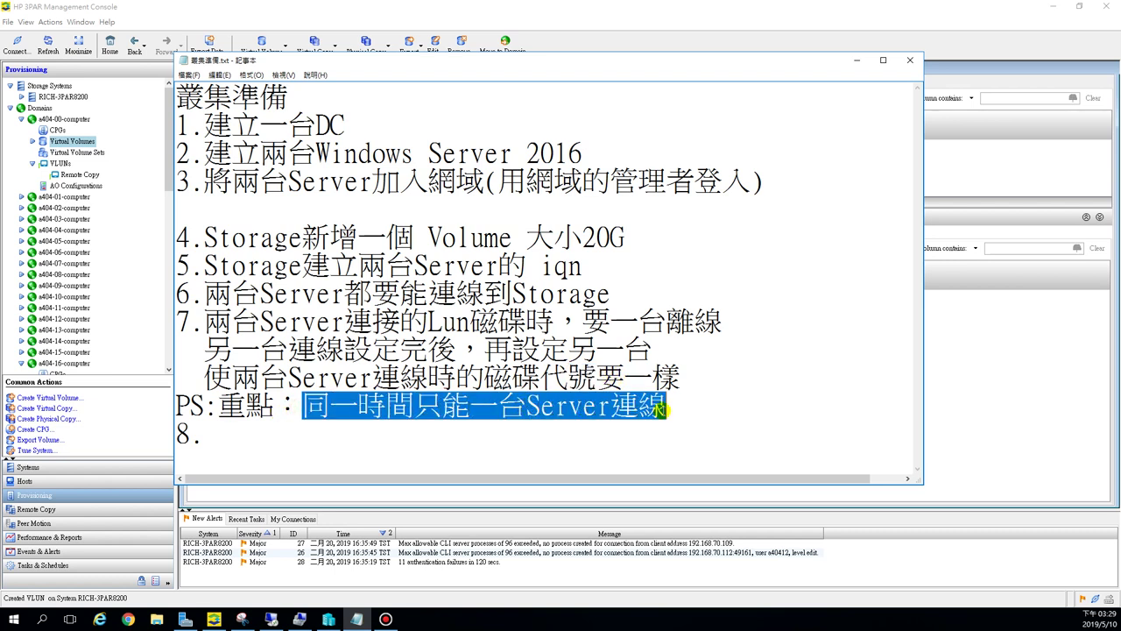
left_click_drag(233, 98, 184, 102)
left_click_drag(415, 406, 666, 407)
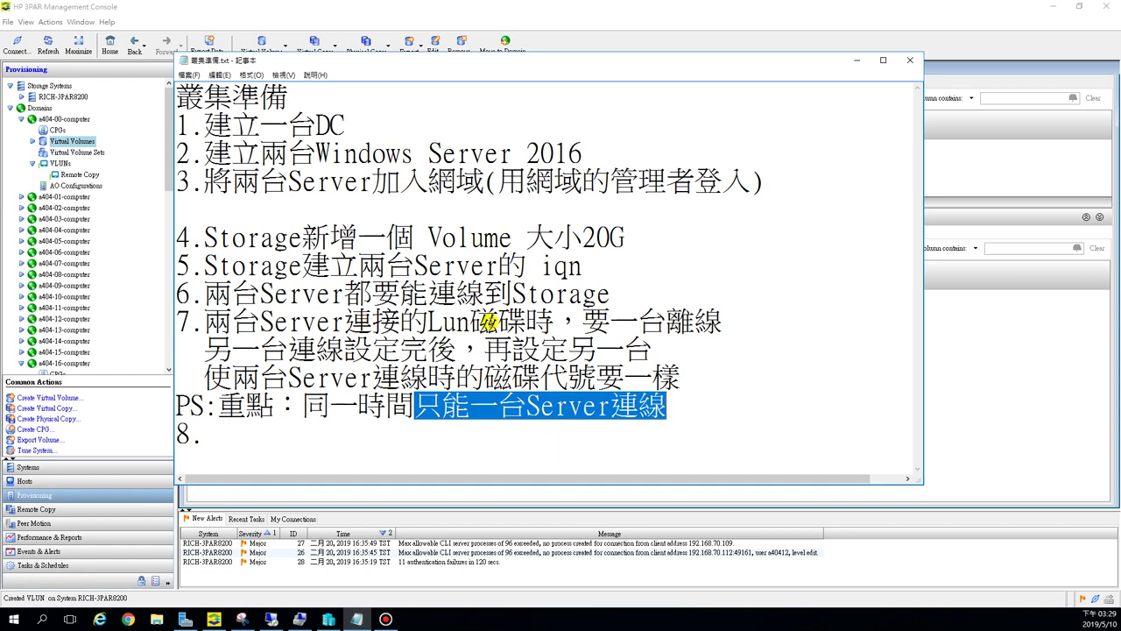
left_click(857, 62)
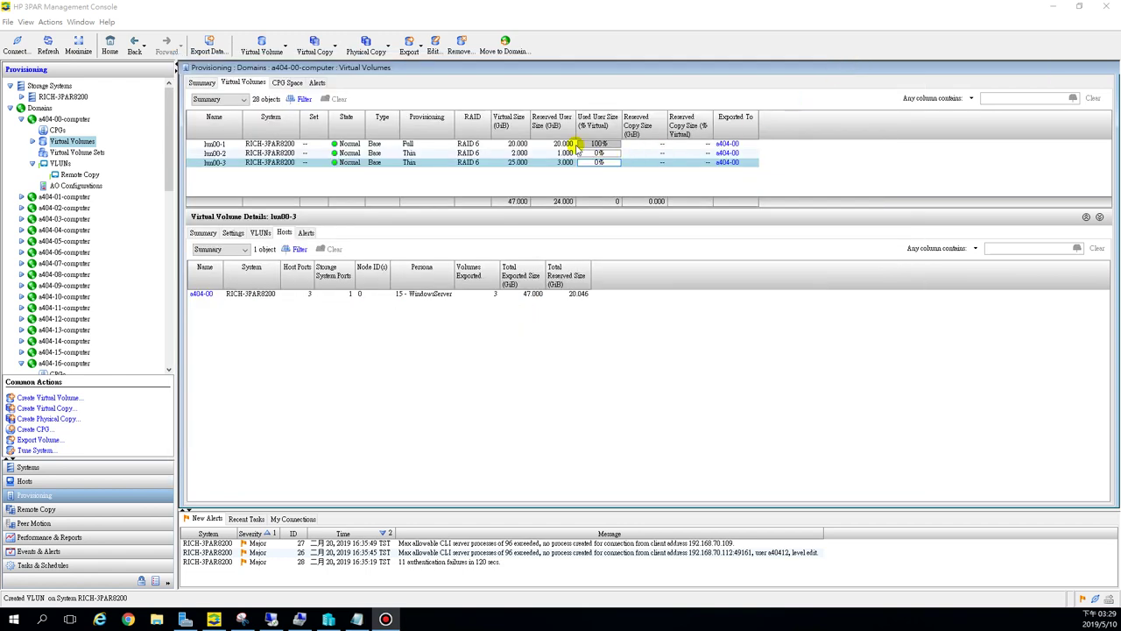
Examine the CPG capacity summaries of the a404-01-computer, a404-02-computer and a404-03-computer domains
left_click(31, 10)
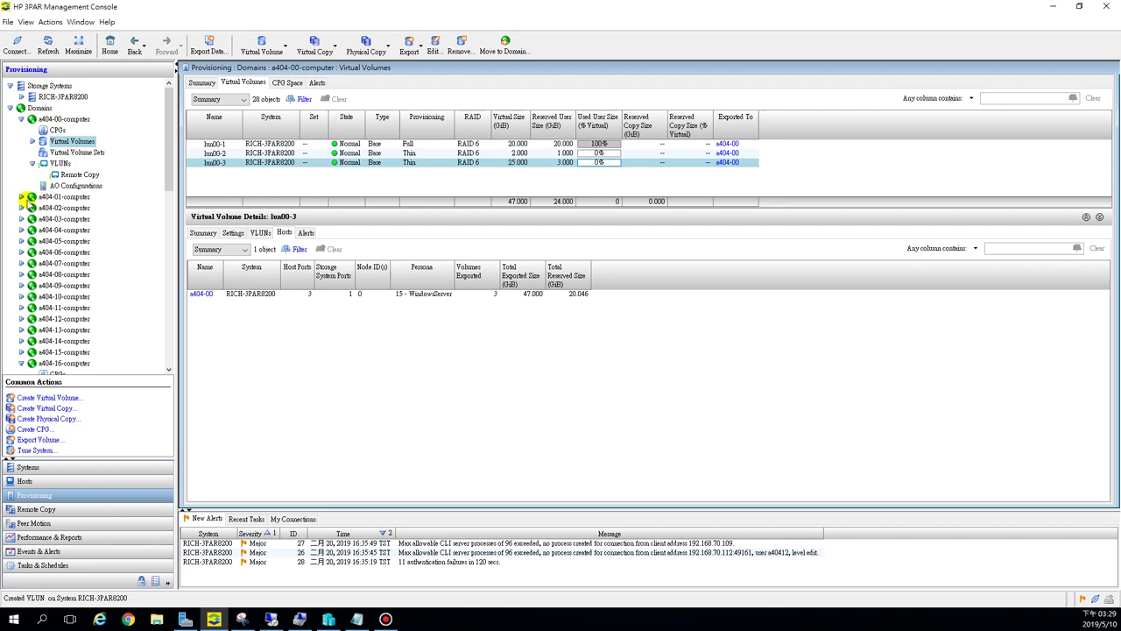
left_click(21, 197)
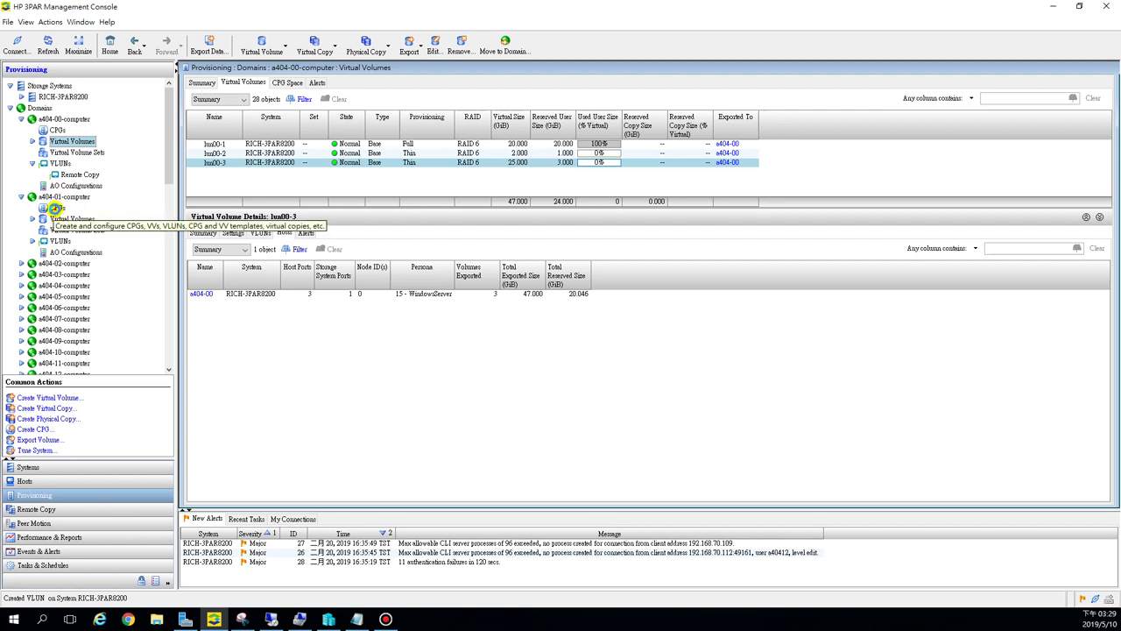
left_click(55, 208)
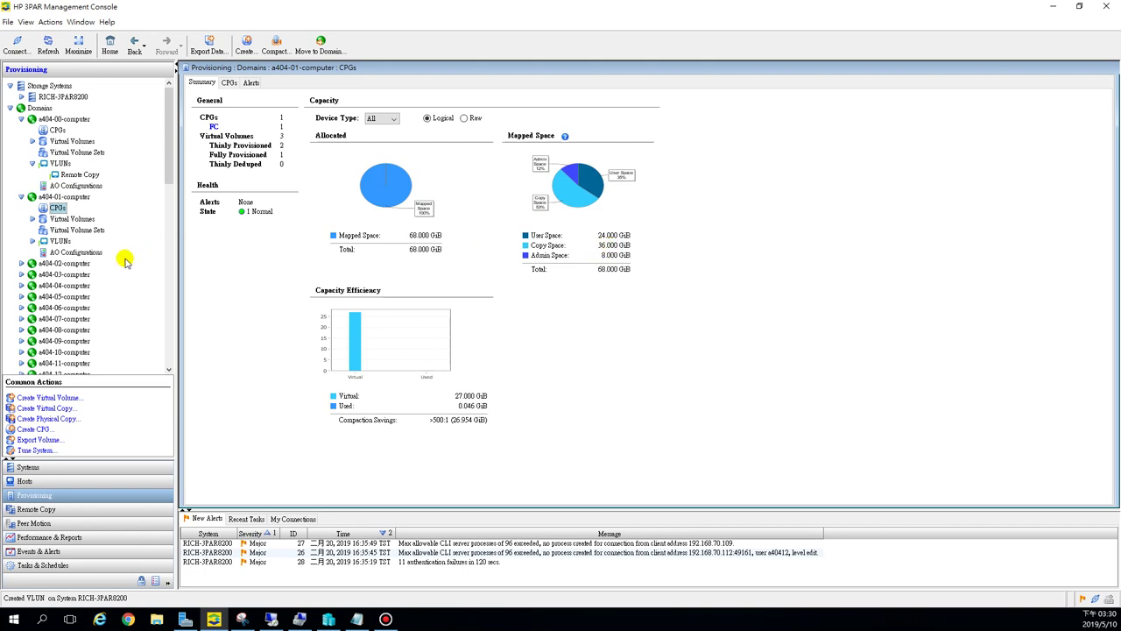
left_click(70, 264)
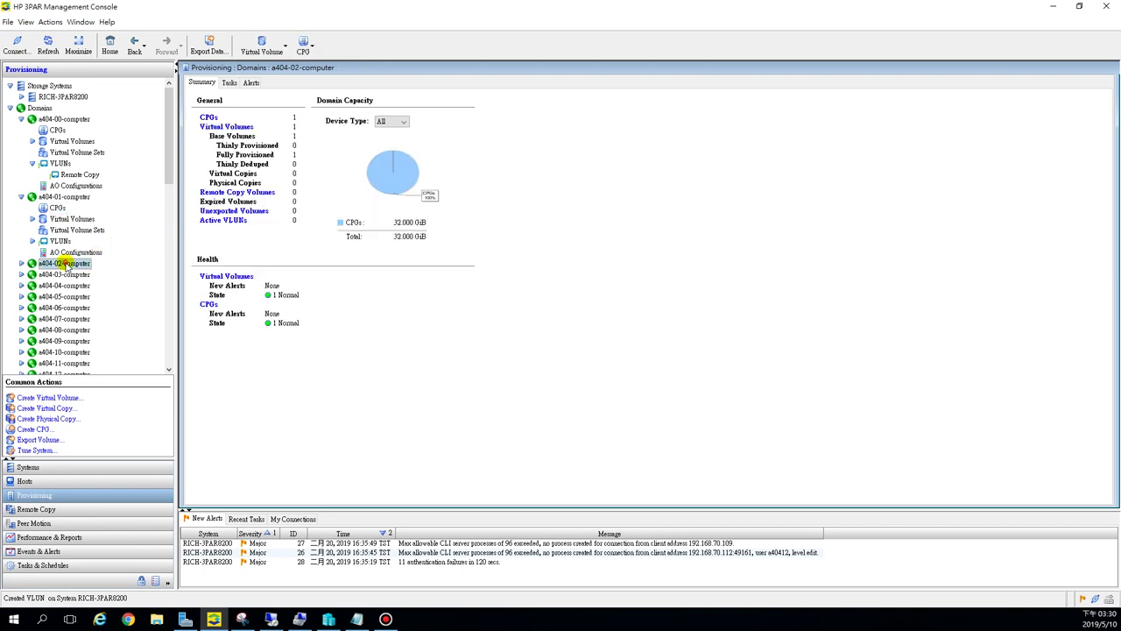
left_click(21, 264)
left_click(54, 275)
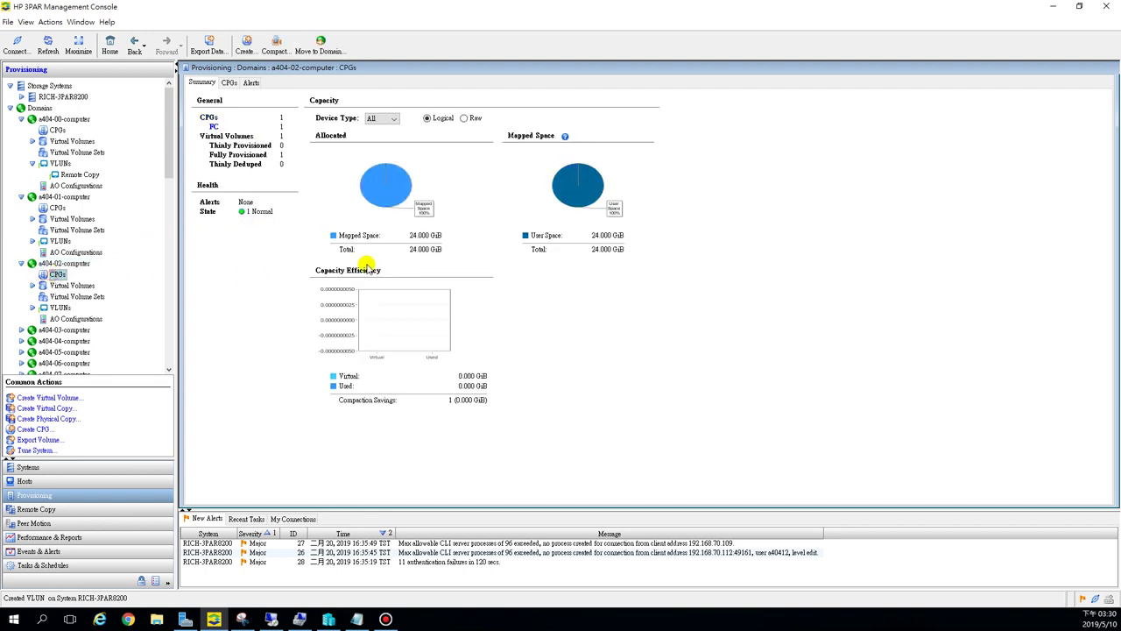
left_click(64, 330)
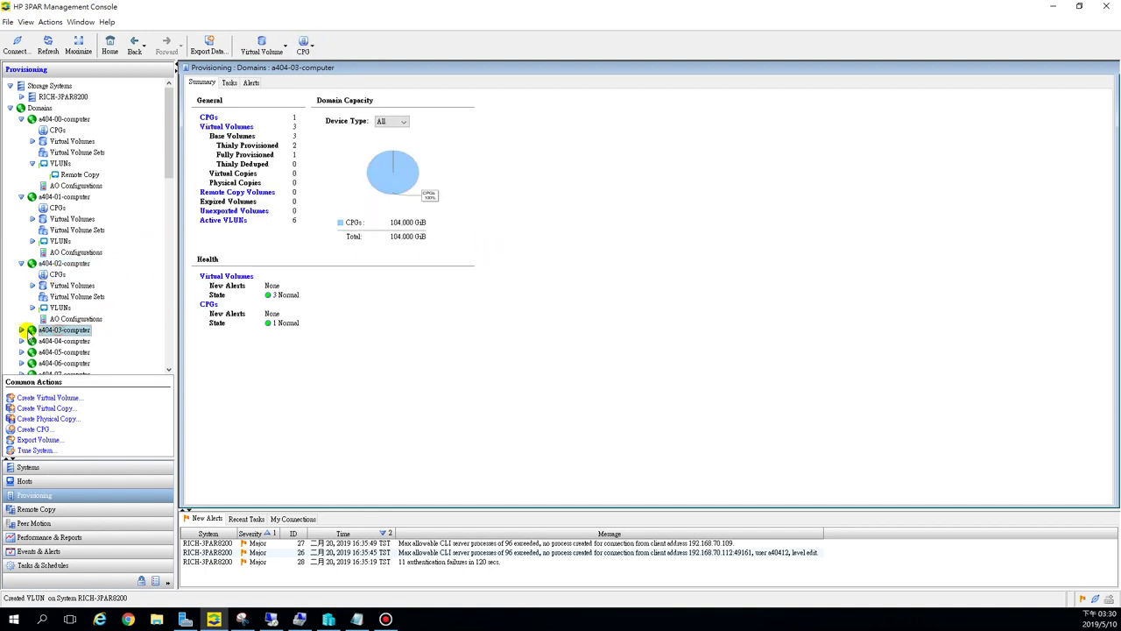
left_click(21, 331)
left_click(57, 324)
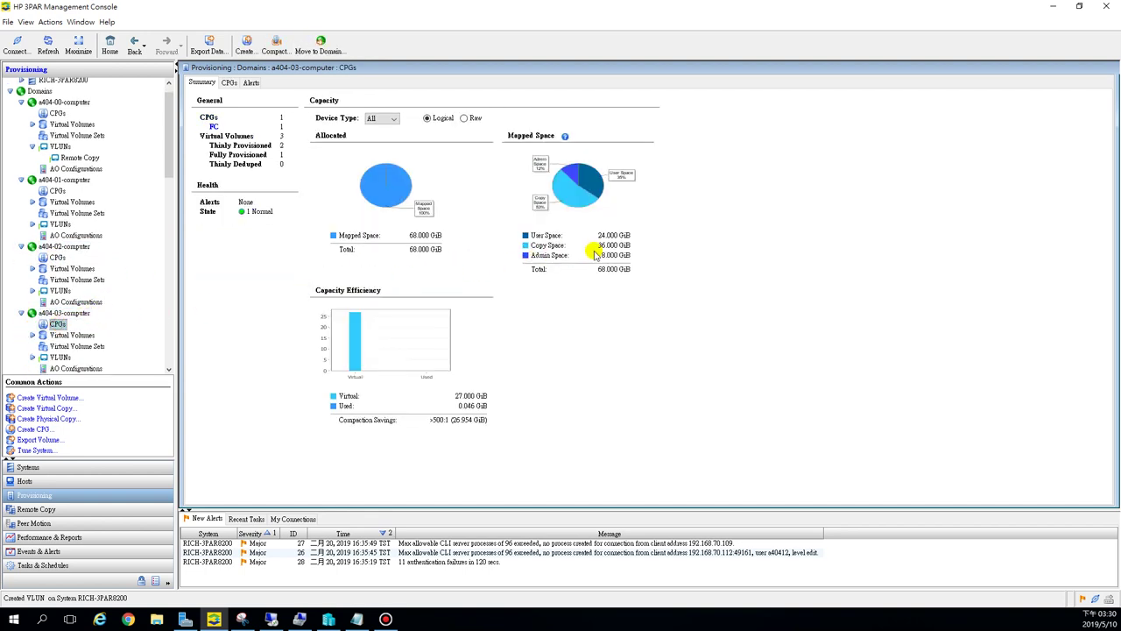
View the existing virtual volumes in the a404-00-computer domain
left_click(65, 127)
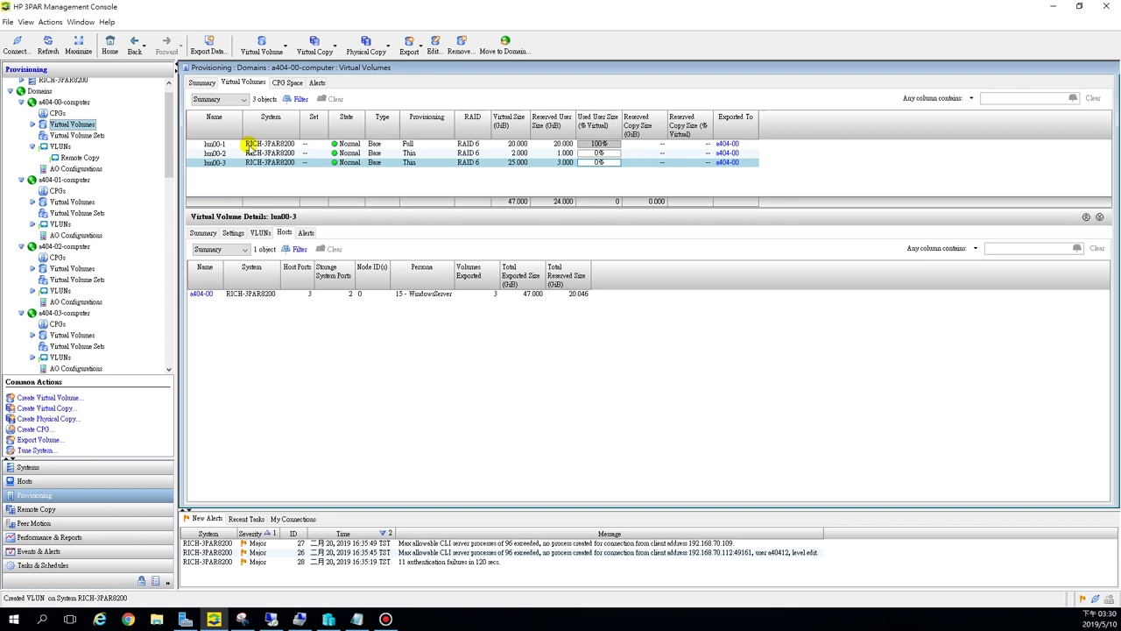
left_click(247, 145)
left_click(248, 154)
left_click(231, 163)
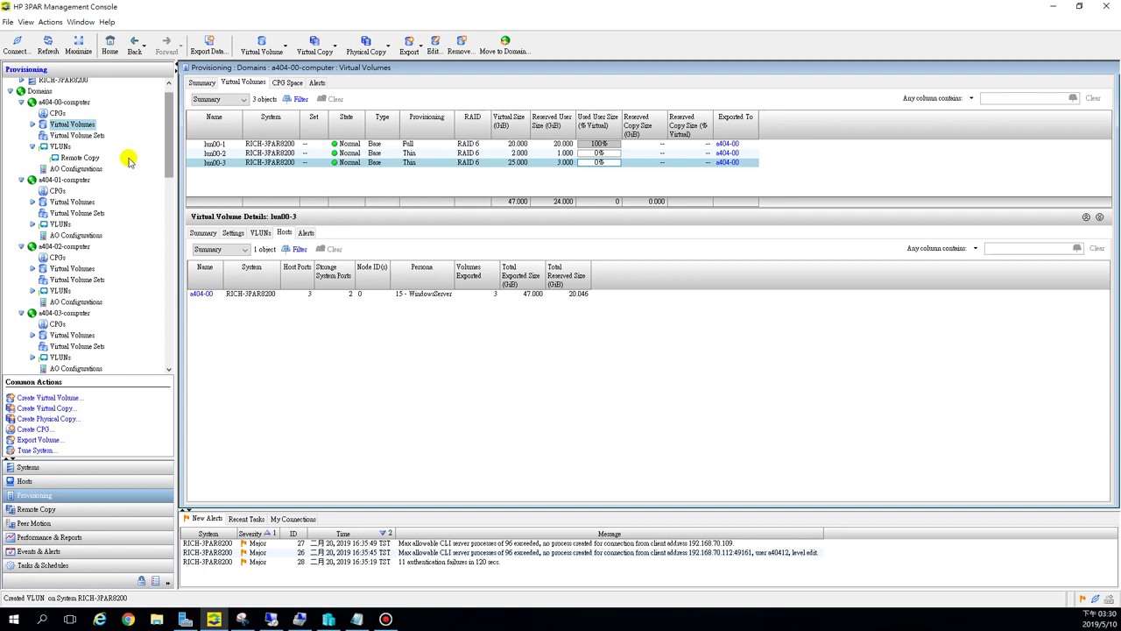
Start creating a virtual volume in the a404-00-computer domain and name it lun00-4
right_click(77, 125)
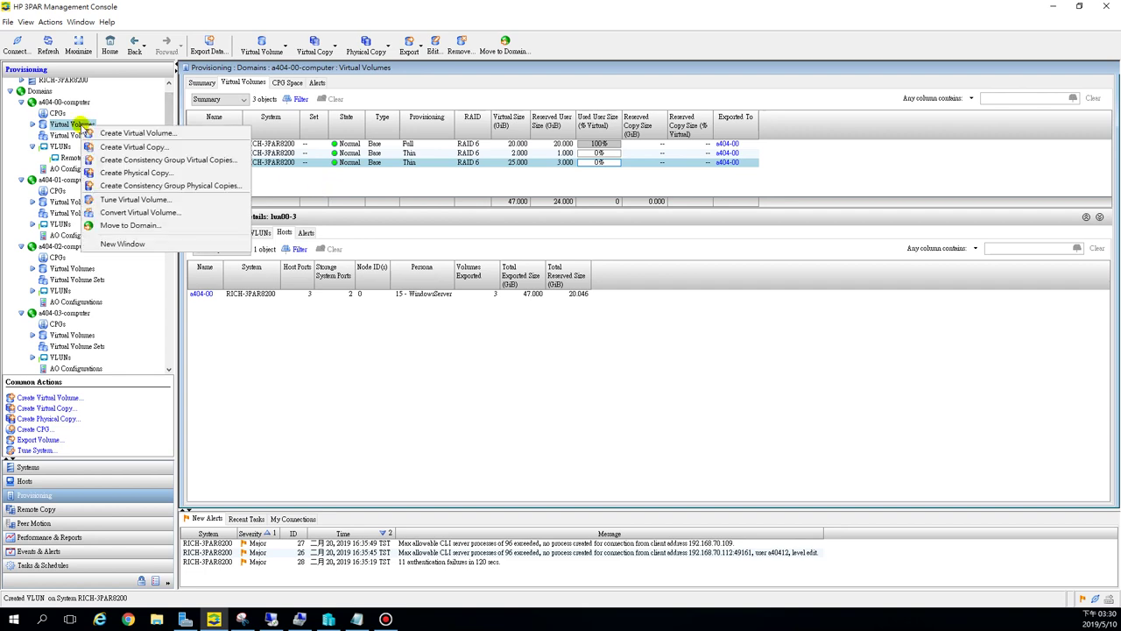
left_click(177, 134)
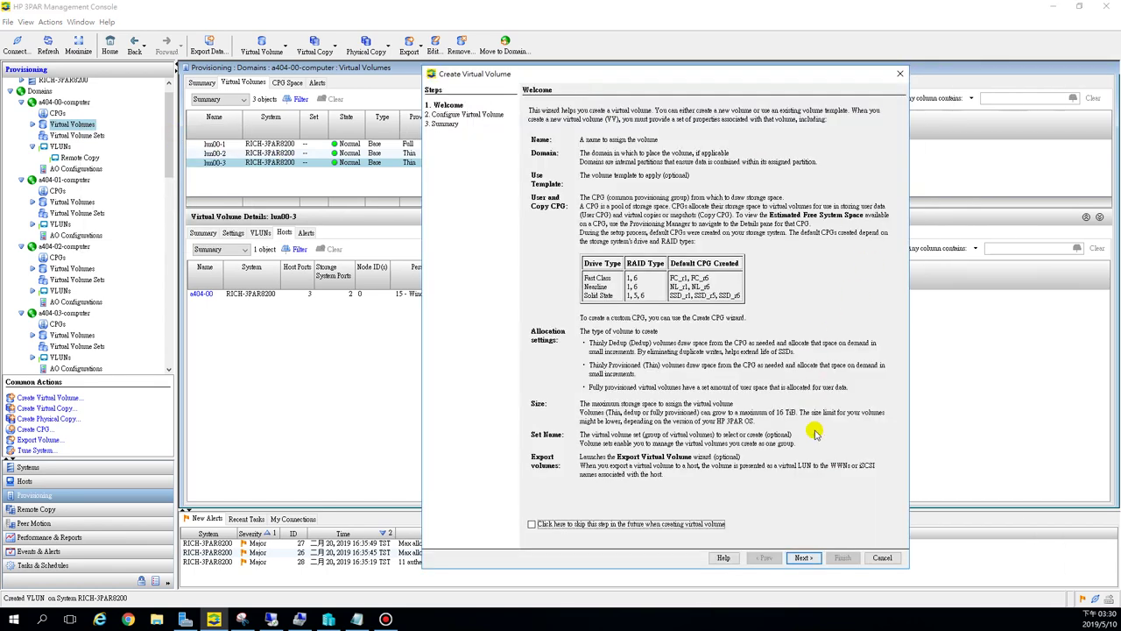
left_click(804, 558)
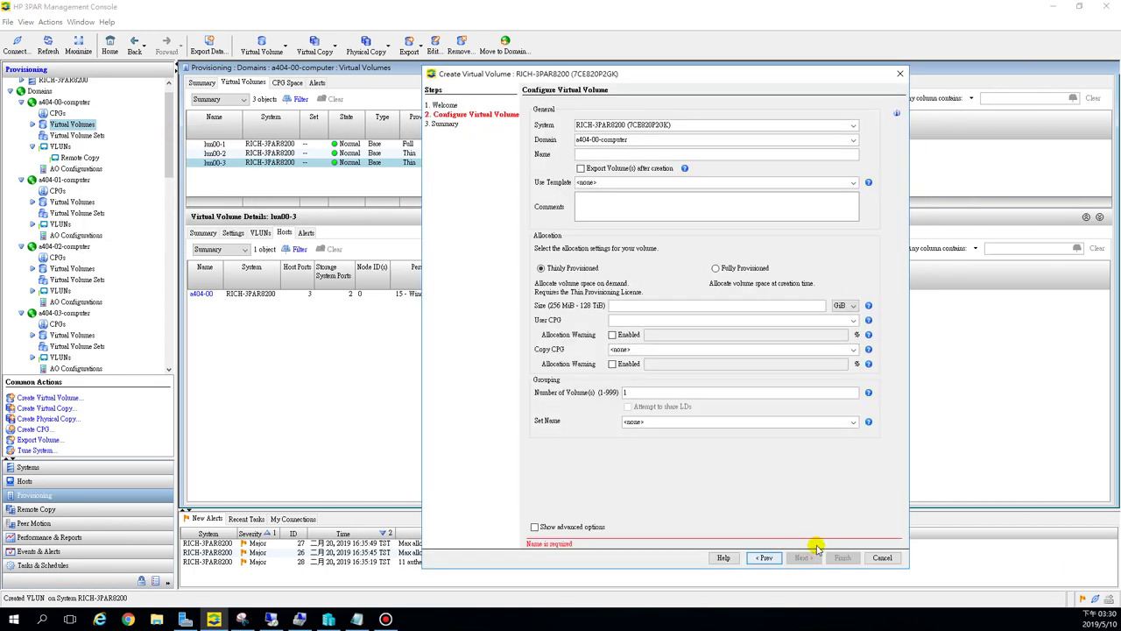
triple_click(637, 142)
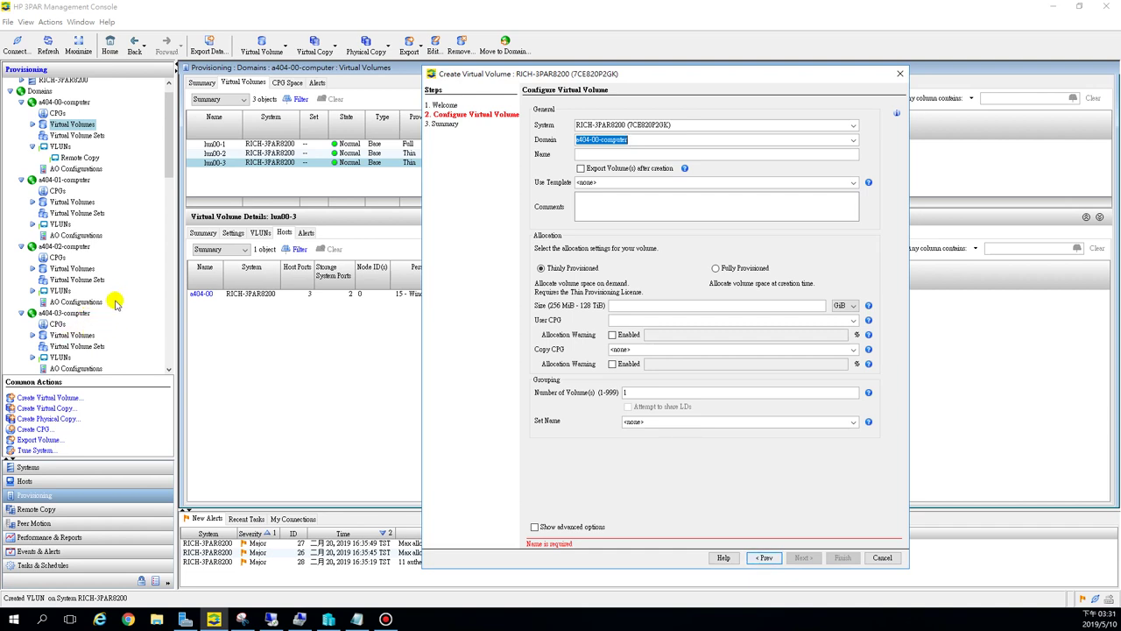
left_click_drag(629, 140, 580, 143)
left_click(637, 144)
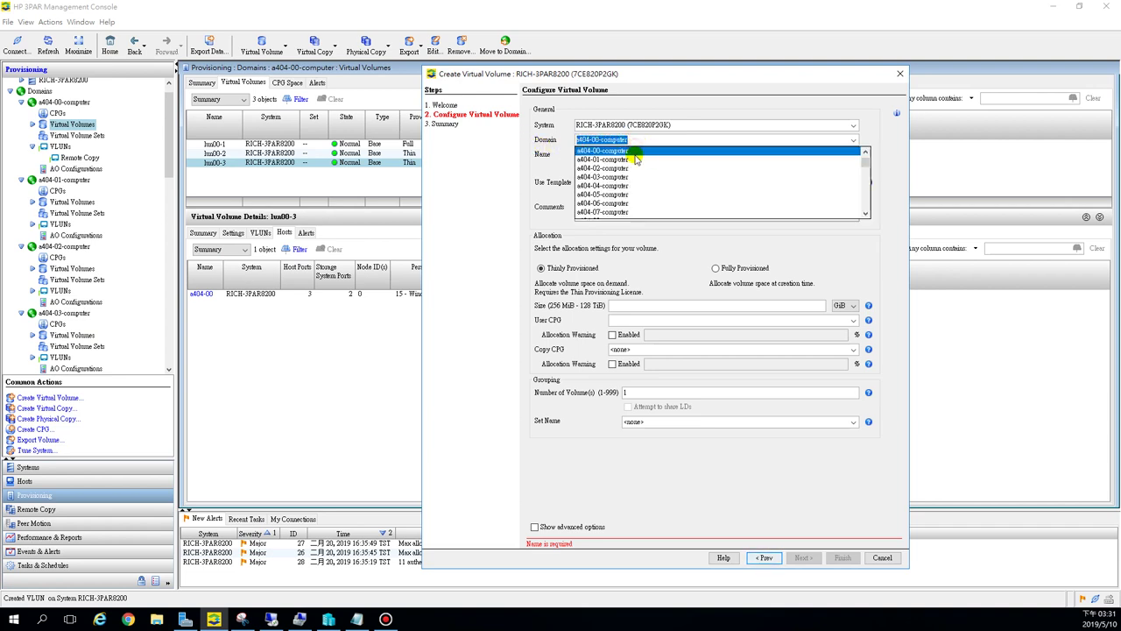
left_click(671, 112)
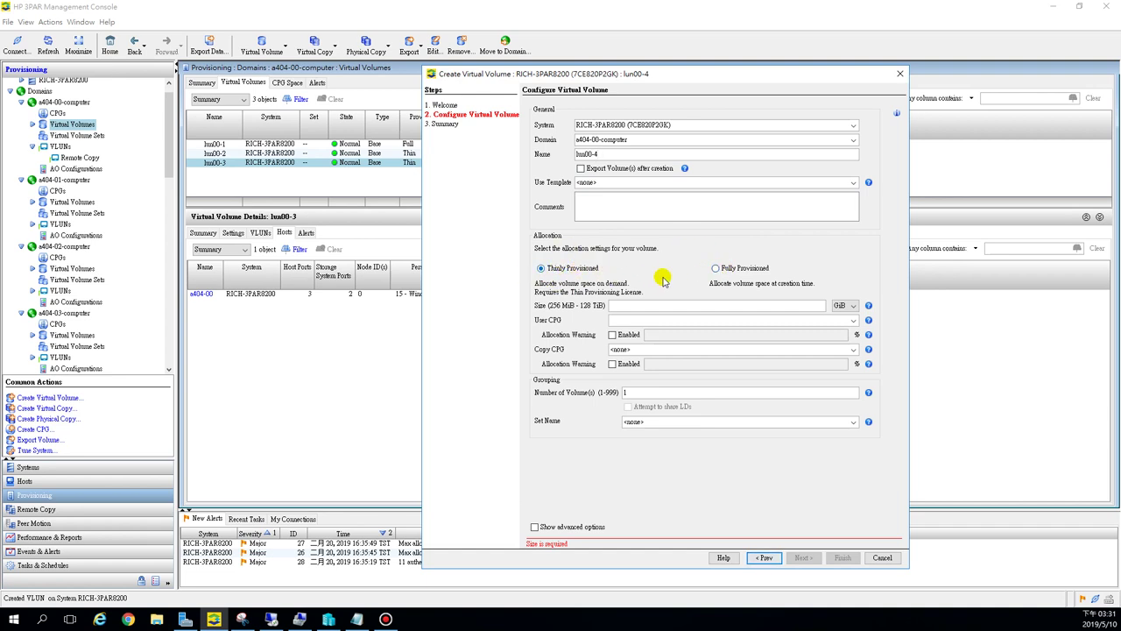
Choose Fully Provisioned allocation for the new volume and set its size to 5 GiB
left_click(717, 269)
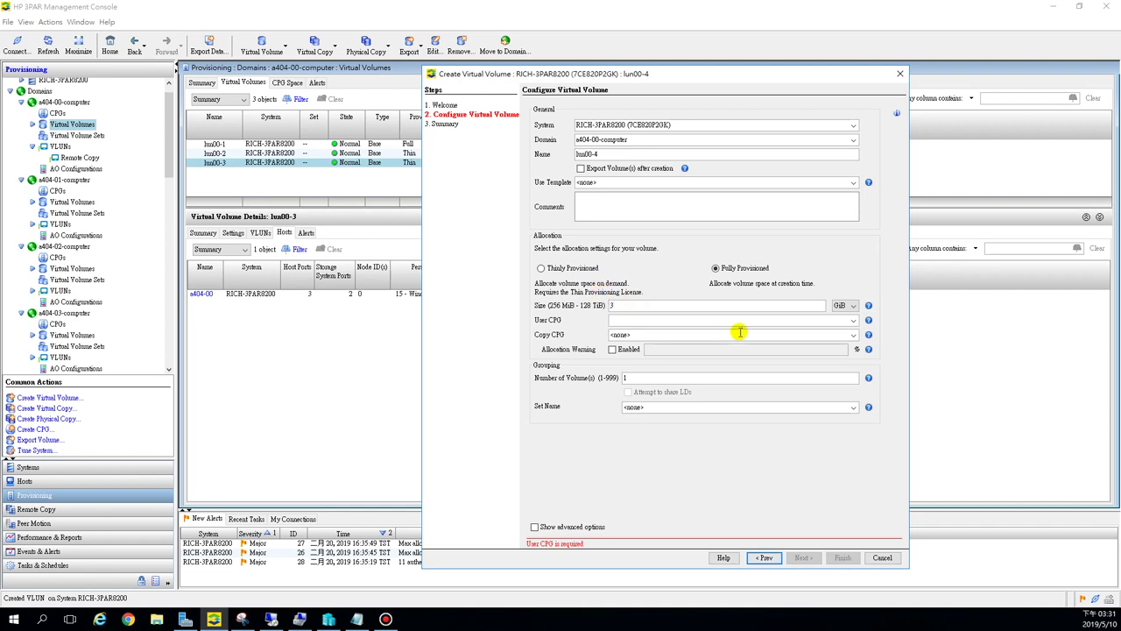
double_click(631, 306)
type("5")
left_click_drag(596, 76, 704, 82)
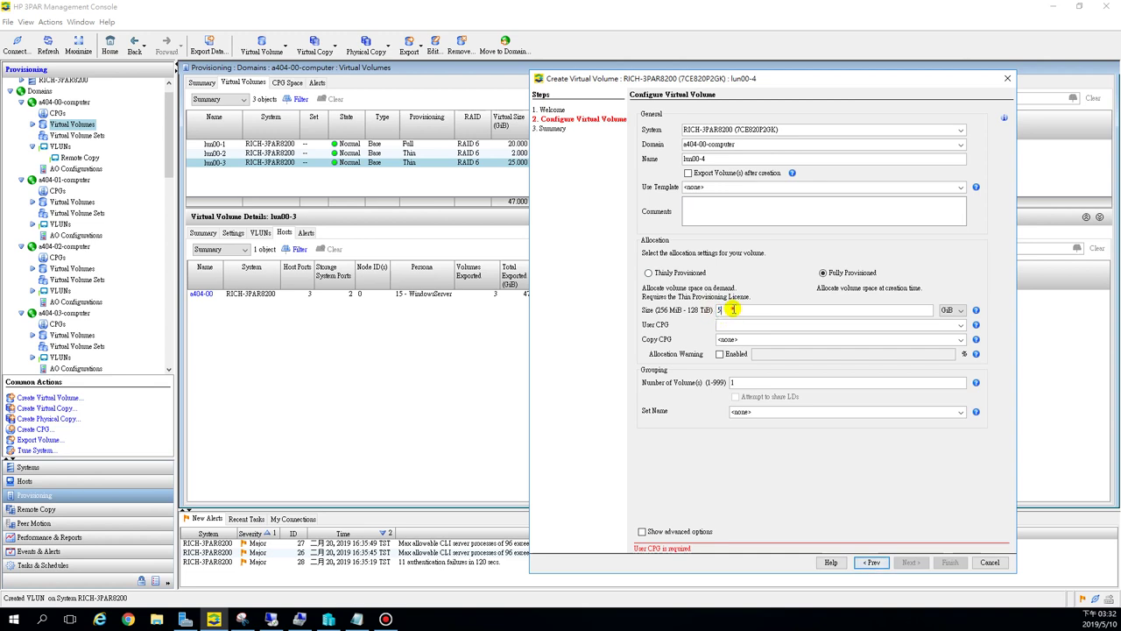
Re-enter 5 GiB as the volume size and switch its allocation to Thinly Provisioned
left_click(649, 273)
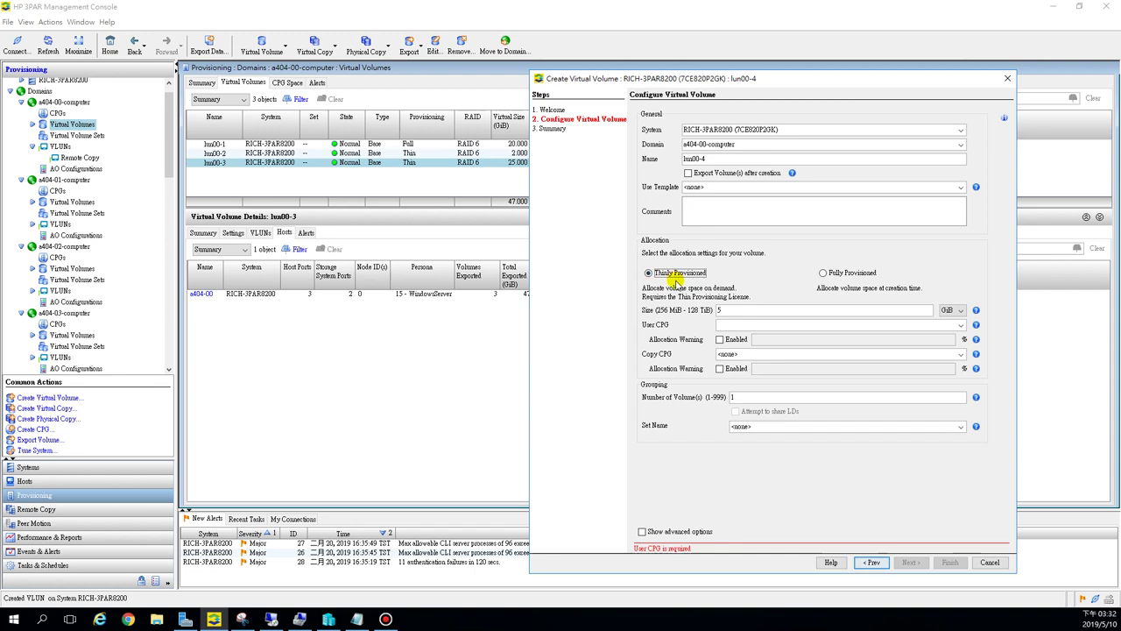
left_click(823, 273)
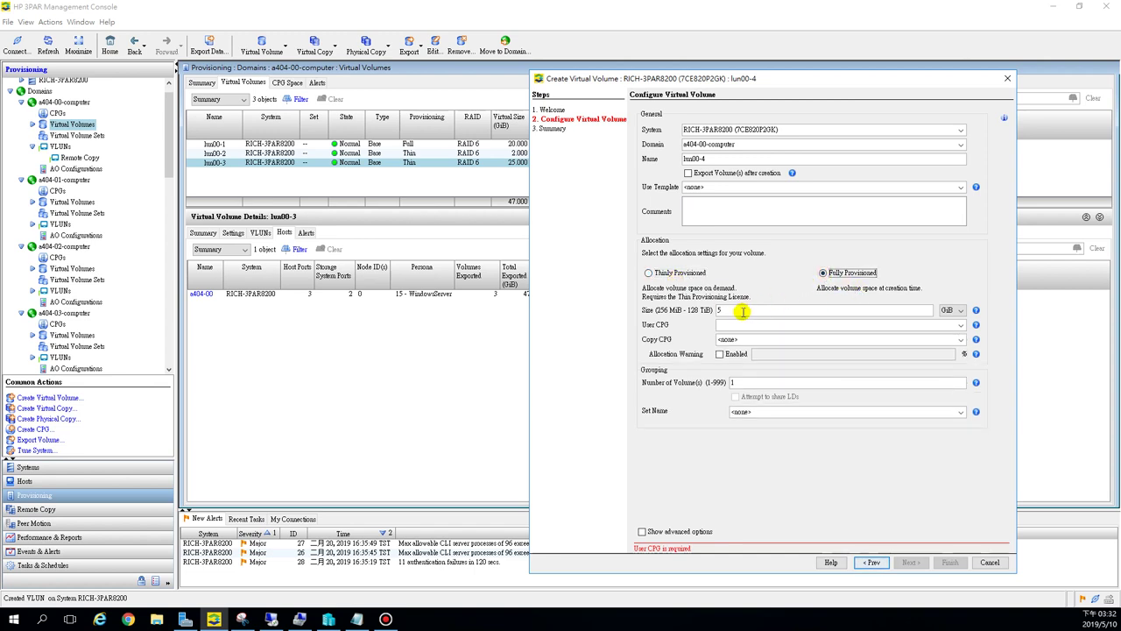
left_click_drag(742, 311, 706, 313)
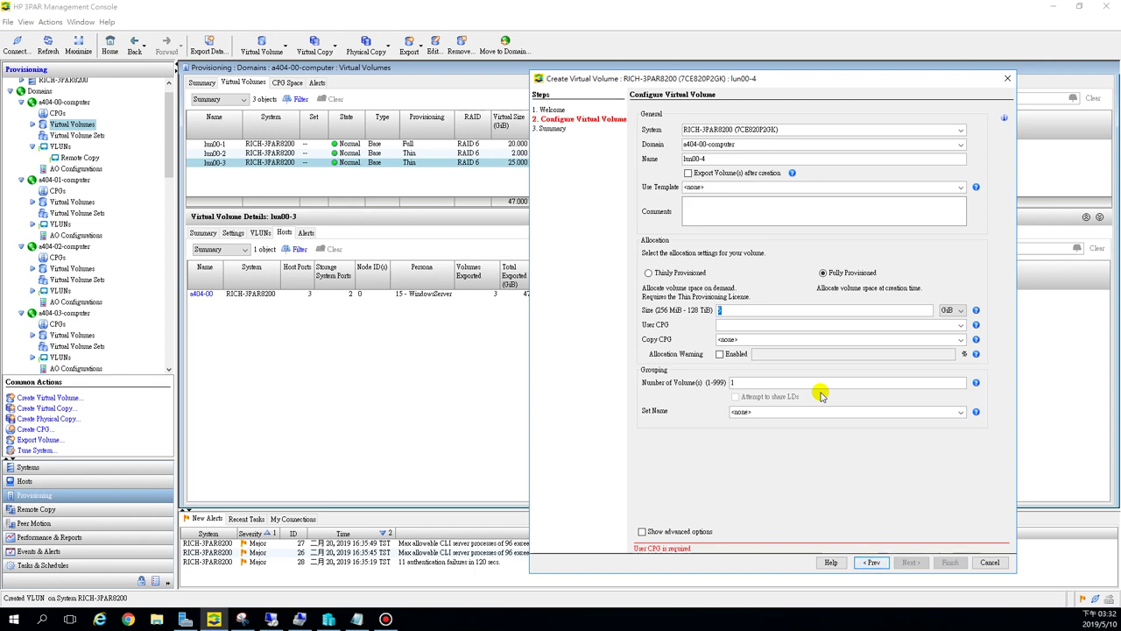
type("5")
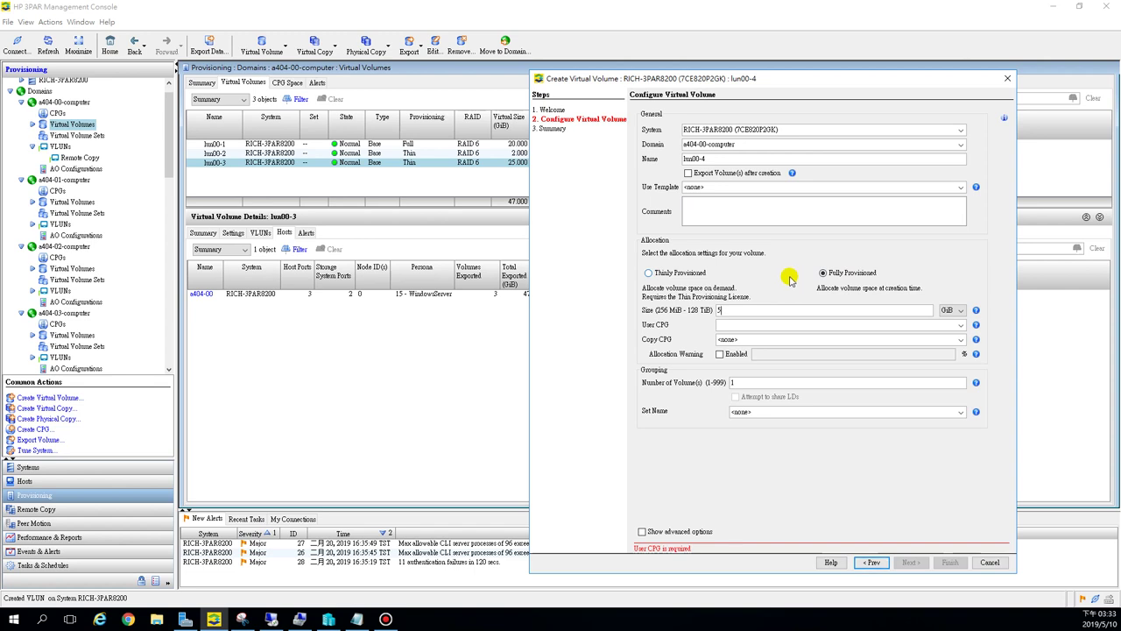
left_click(648, 273)
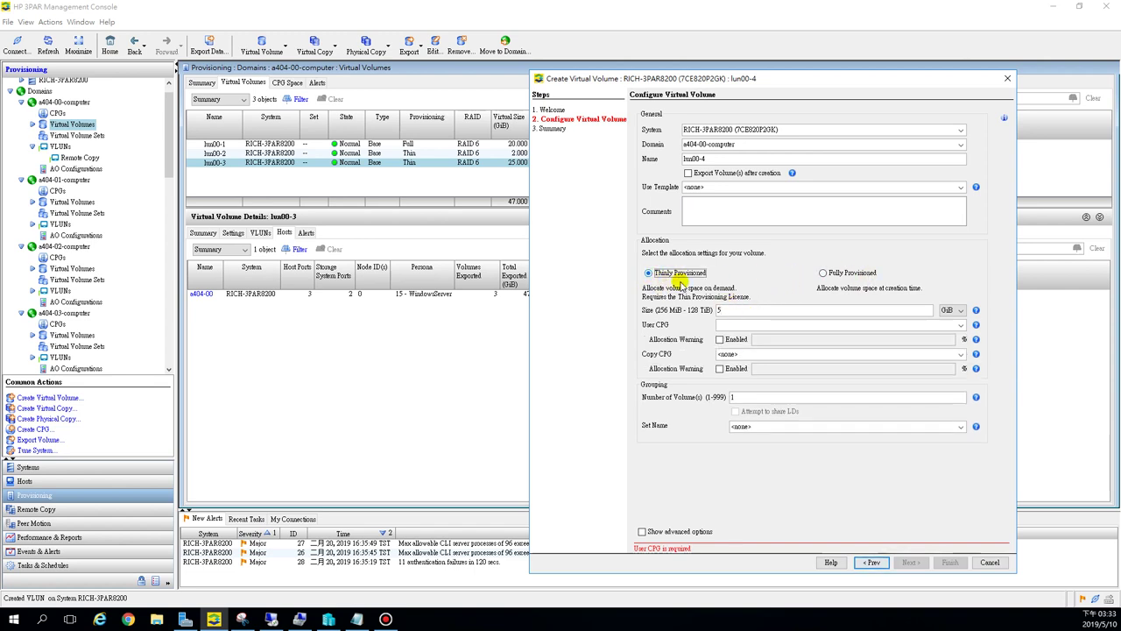
double_click(739, 311)
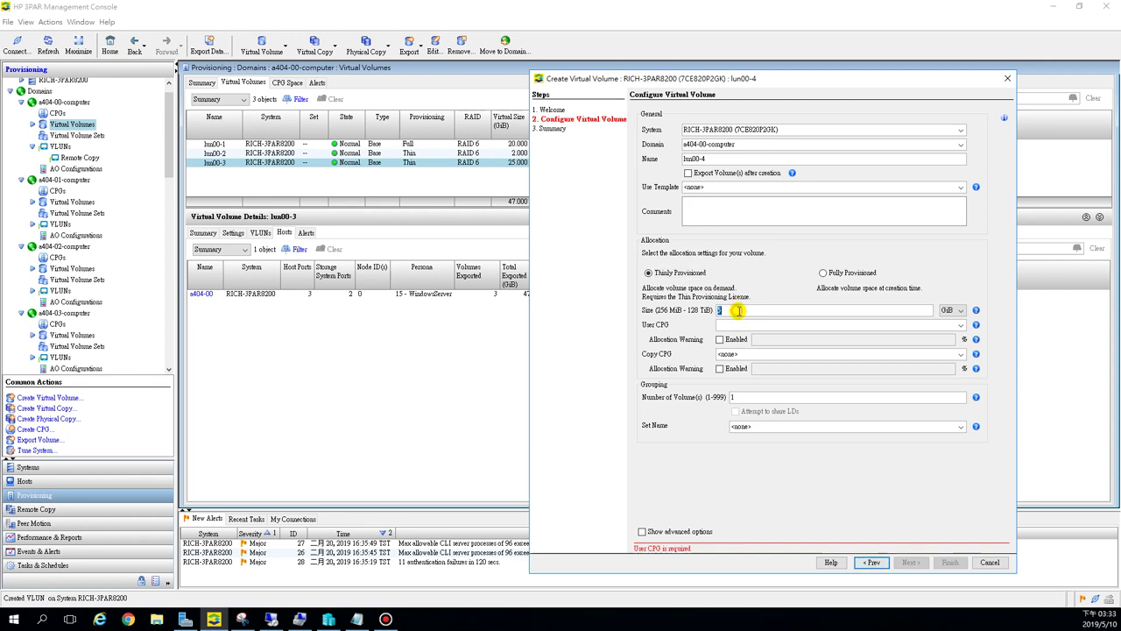
Assign FC_r6_a404-00 as the volume's User CPG and leave the number of volumes at 1
left_click(961, 324)
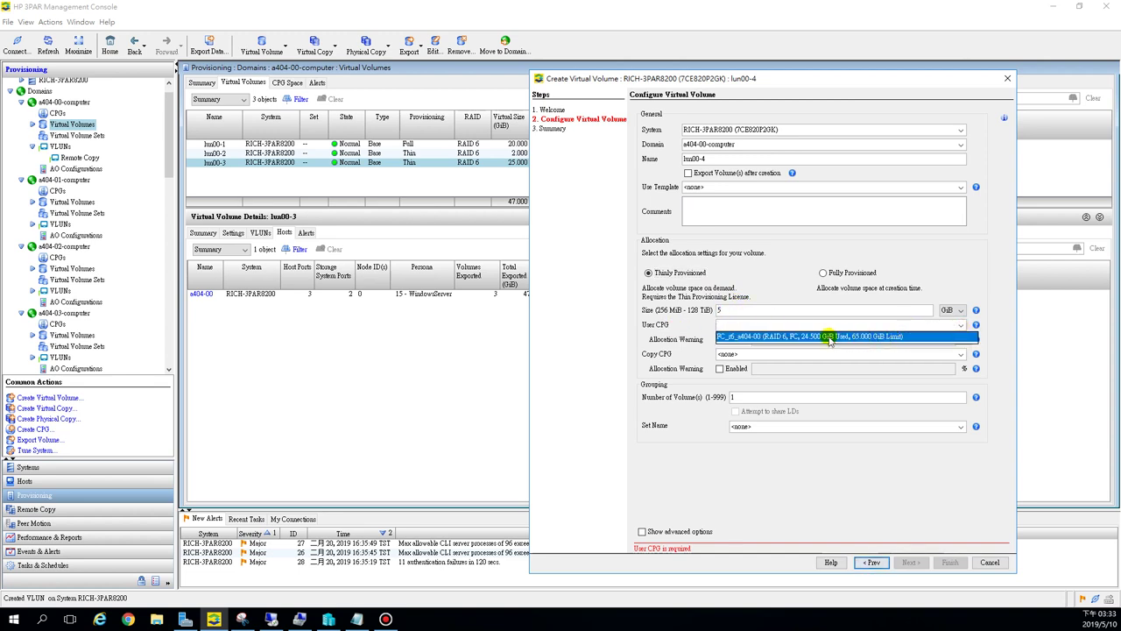
left_click(752, 339)
left_click(778, 326)
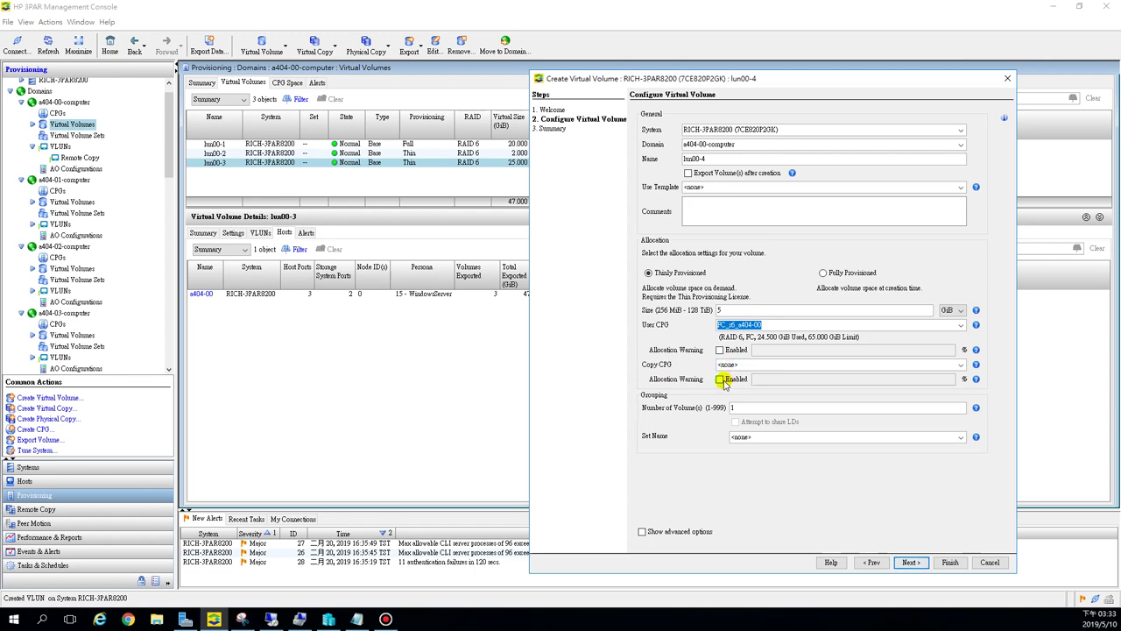
left_click(743, 407)
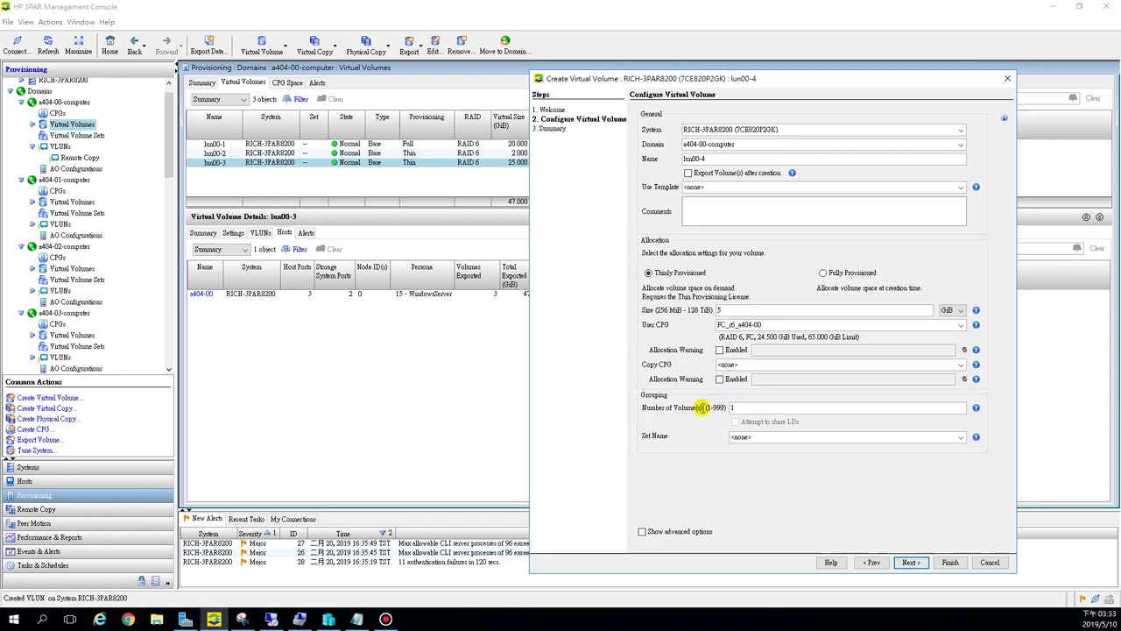
double_click(736, 406)
Finish creating the virtual volume from the summary and select lun00-4 in the volume list
left_click(911, 564)
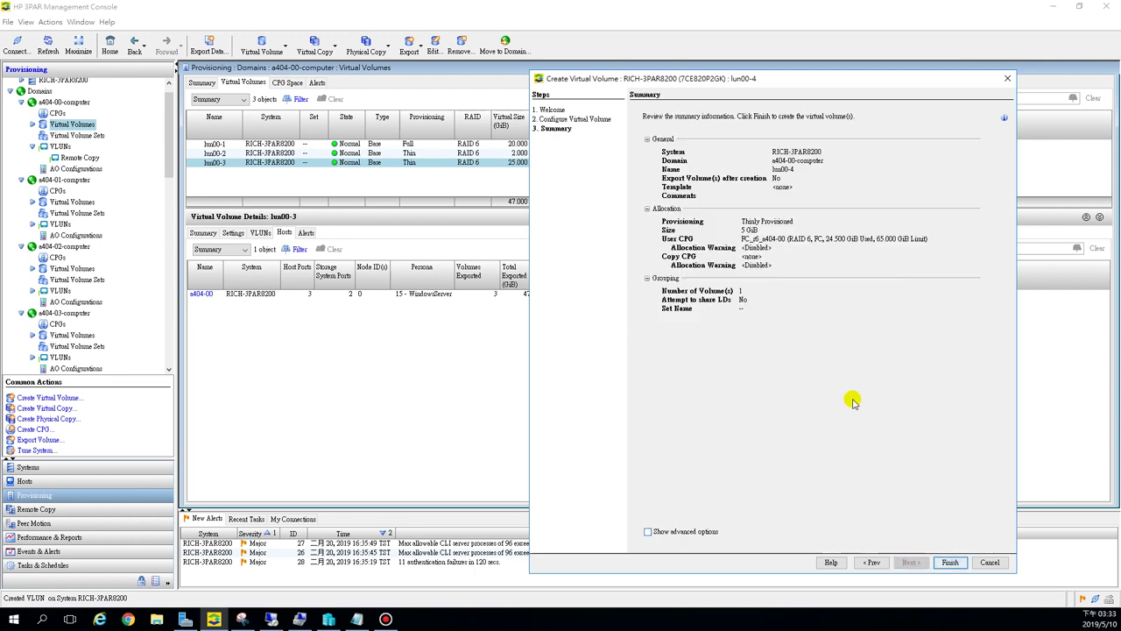
left_click(951, 563)
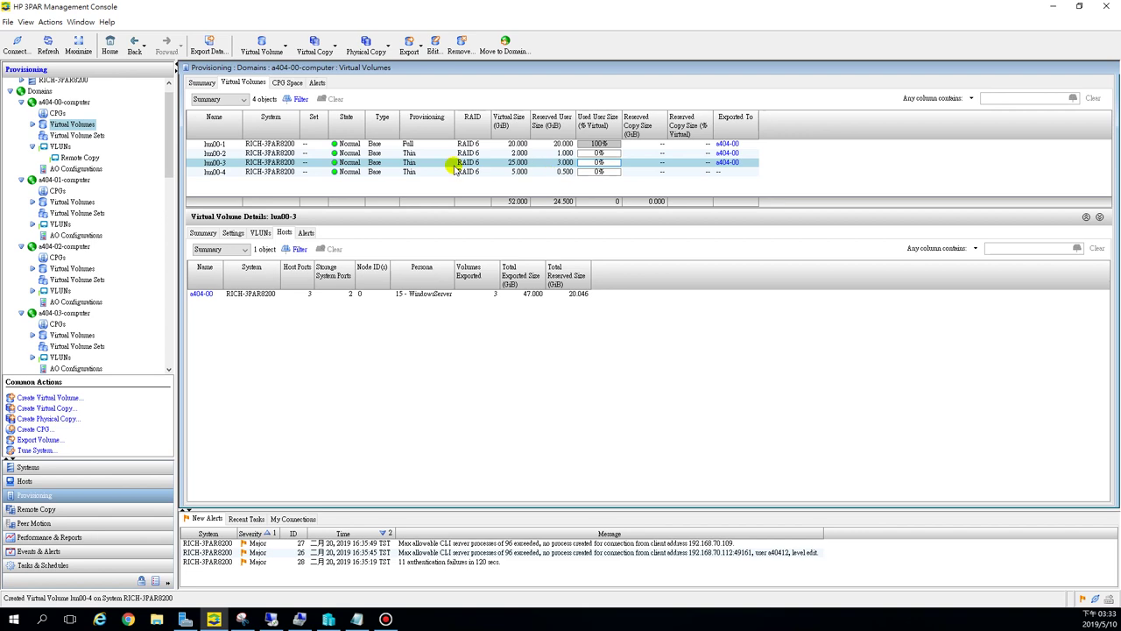
left_click(327, 176)
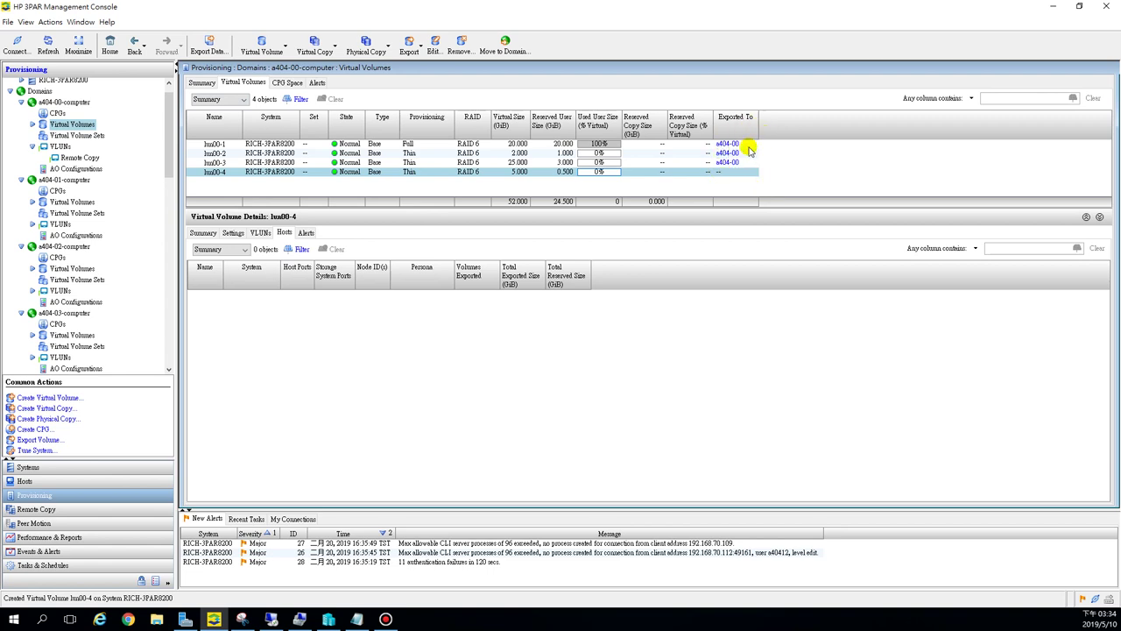
Start exporting virtual volume lun00-4 and select host a404-00 as the export destination
right_click(247, 176)
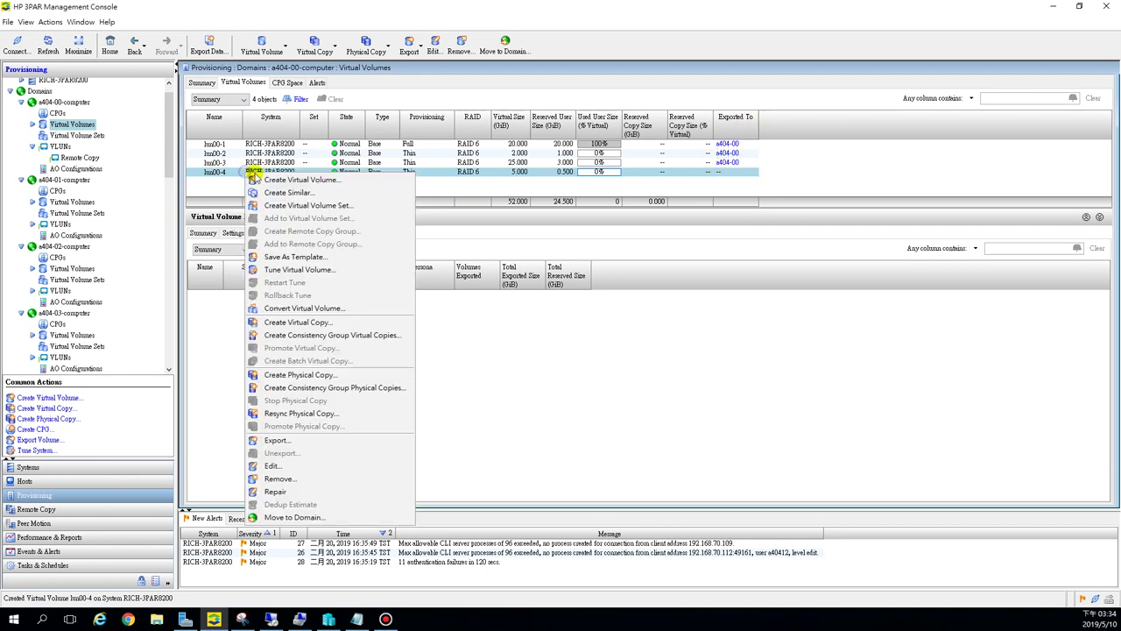
left_click(312, 441)
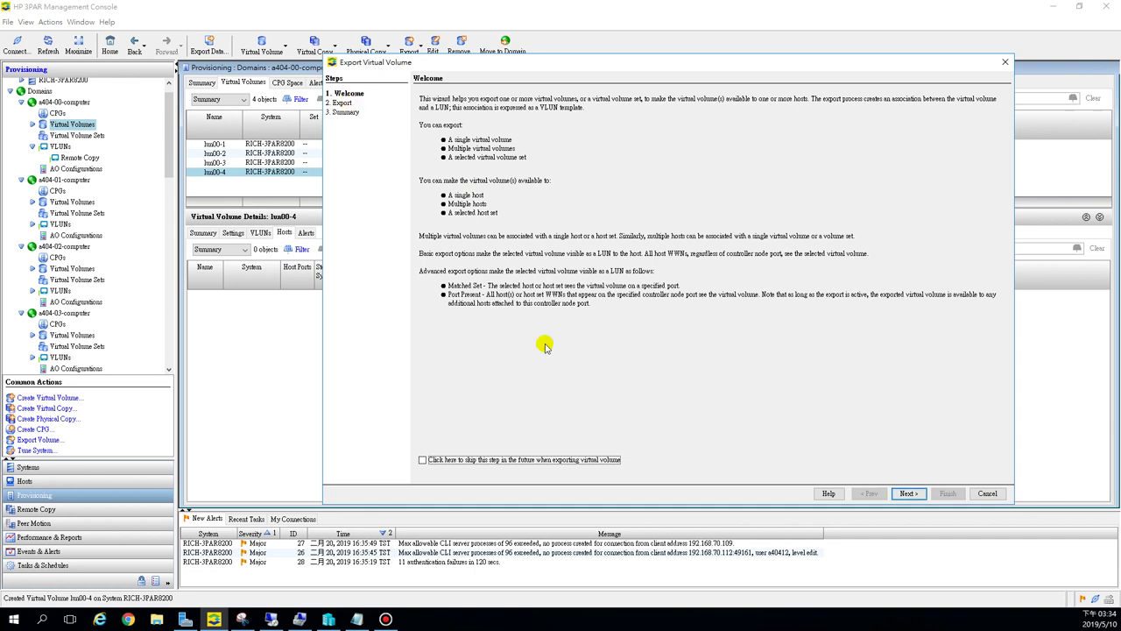
left_click(906, 494)
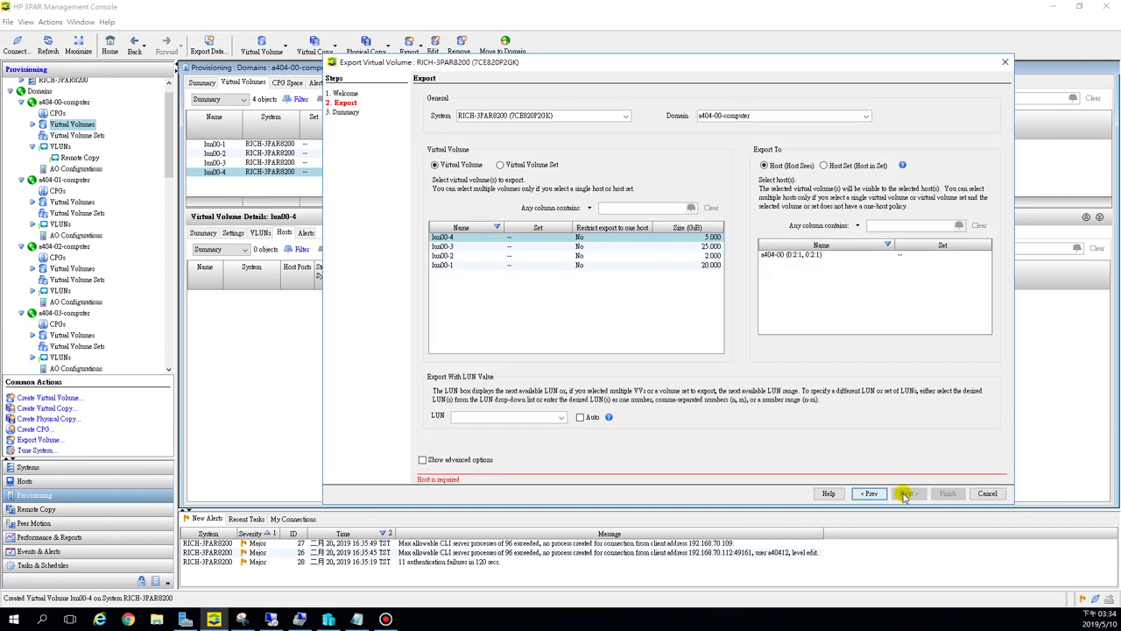
left_click(786, 257)
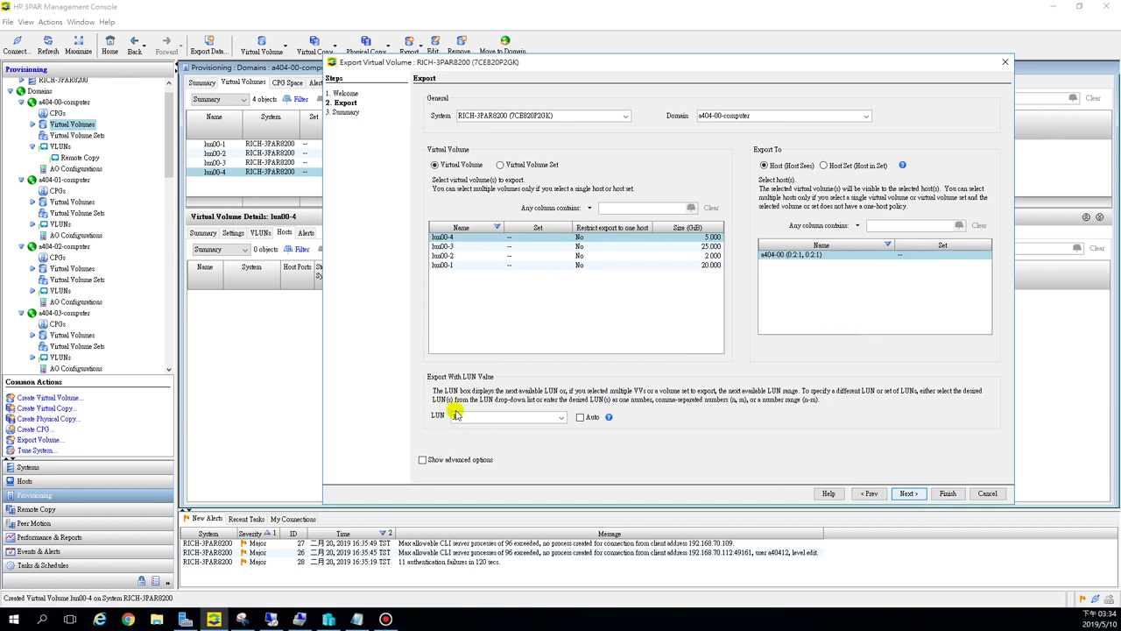
Enable automatic LUN assignment for the lun00-4 export and finish it from the summary
left_click(578, 418)
left_click(580, 417)
left_click(583, 420)
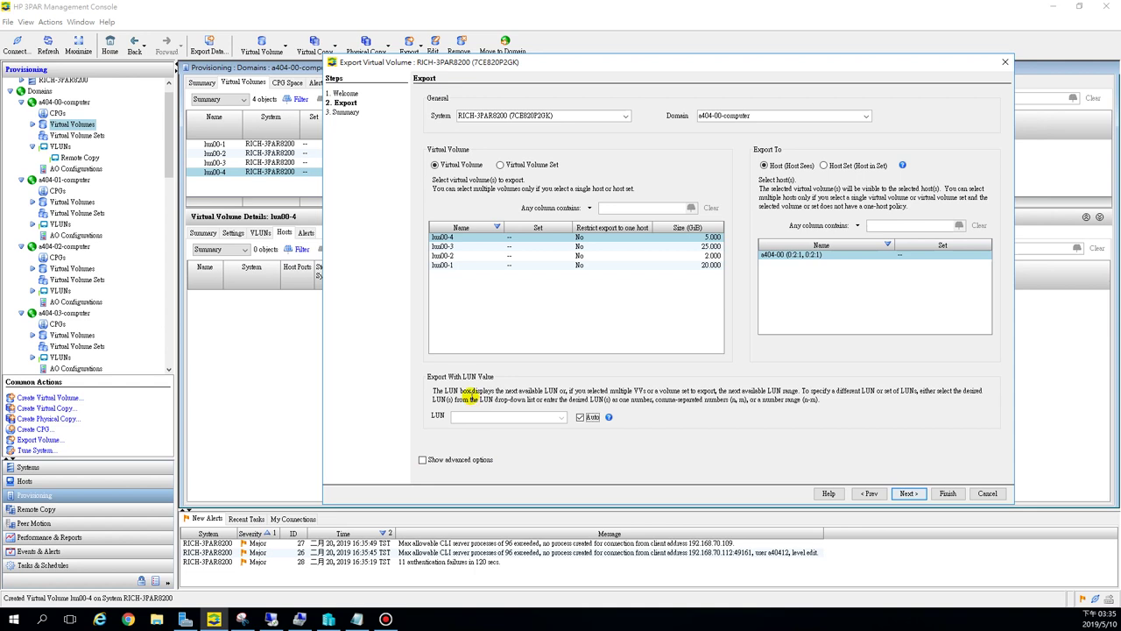
left_click(909, 494)
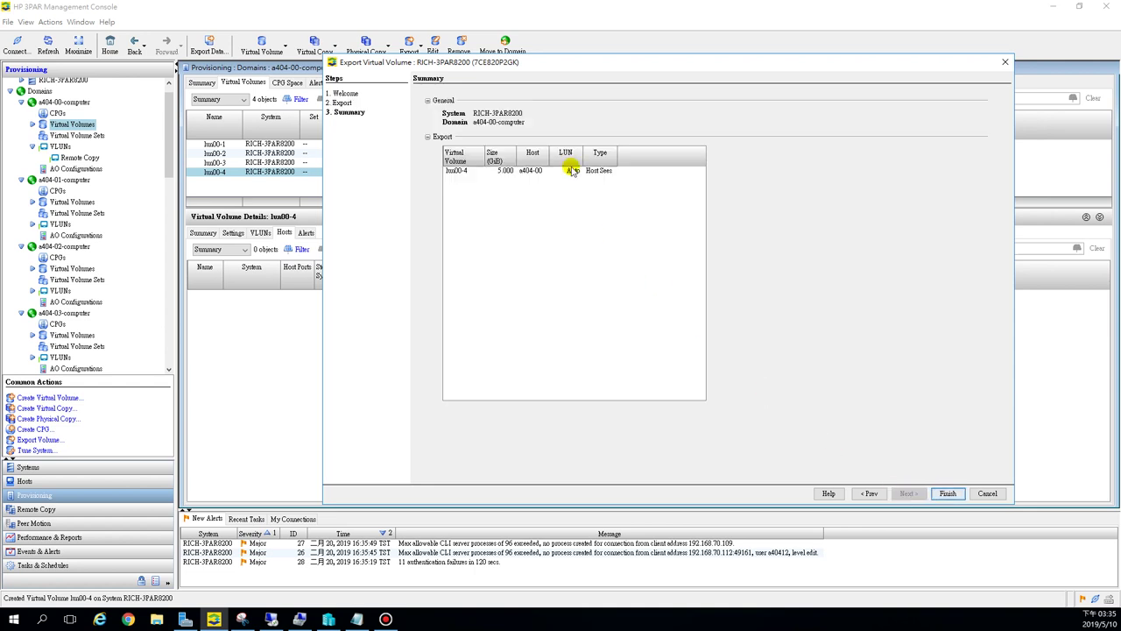
left_click(949, 494)
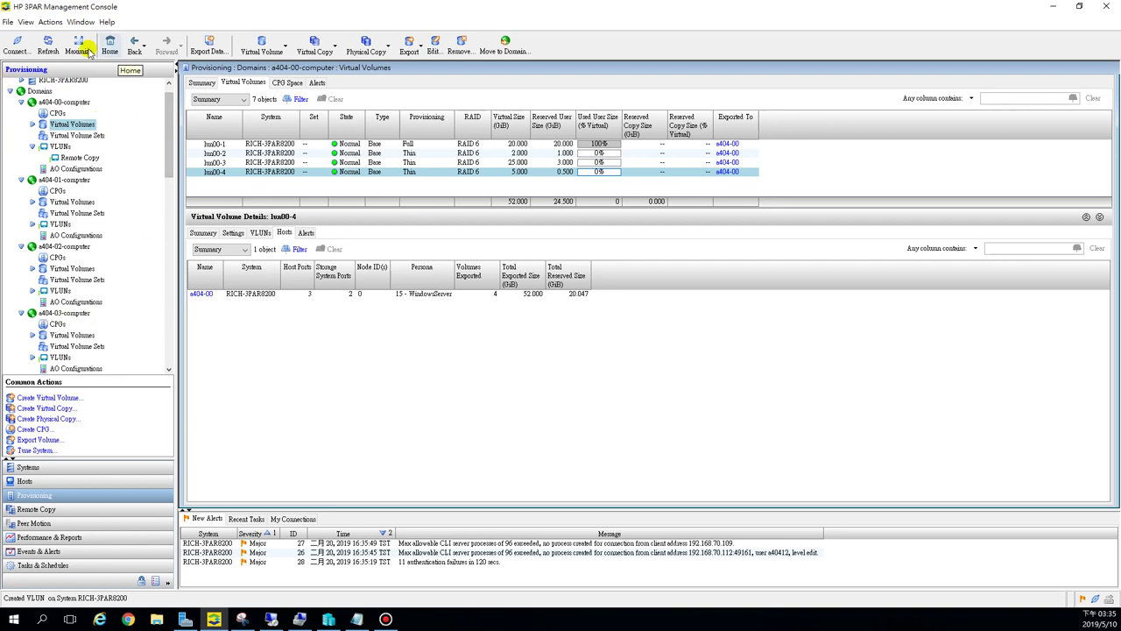
Show the hosts of the a404-00-computer domain and select host a404-00 to view its details
left_click(24, 482)
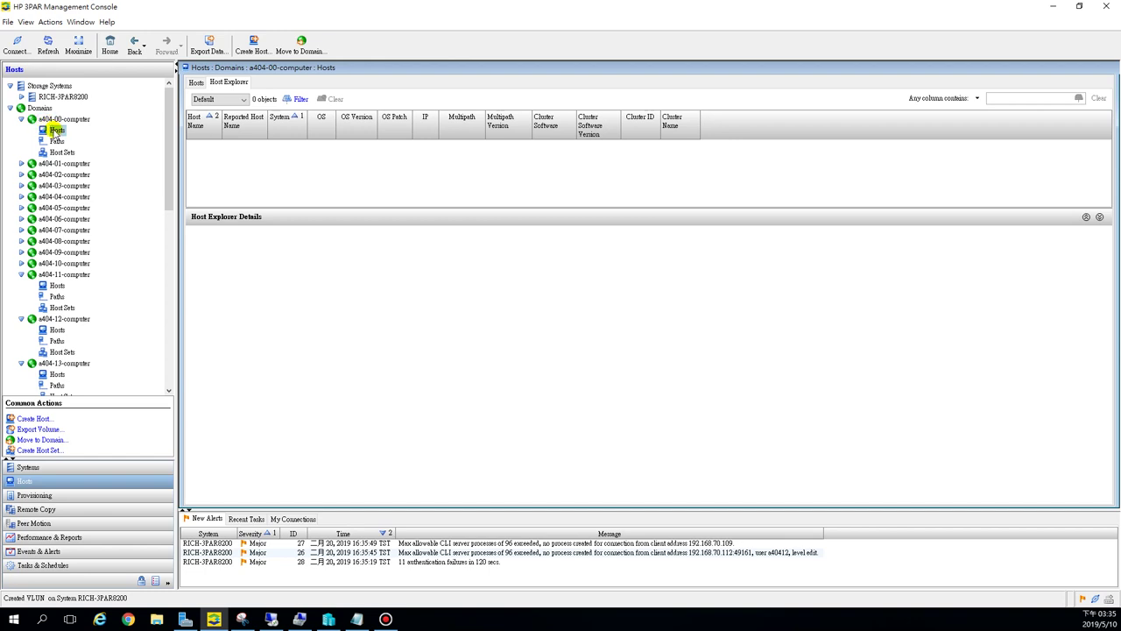
left_click(195, 82)
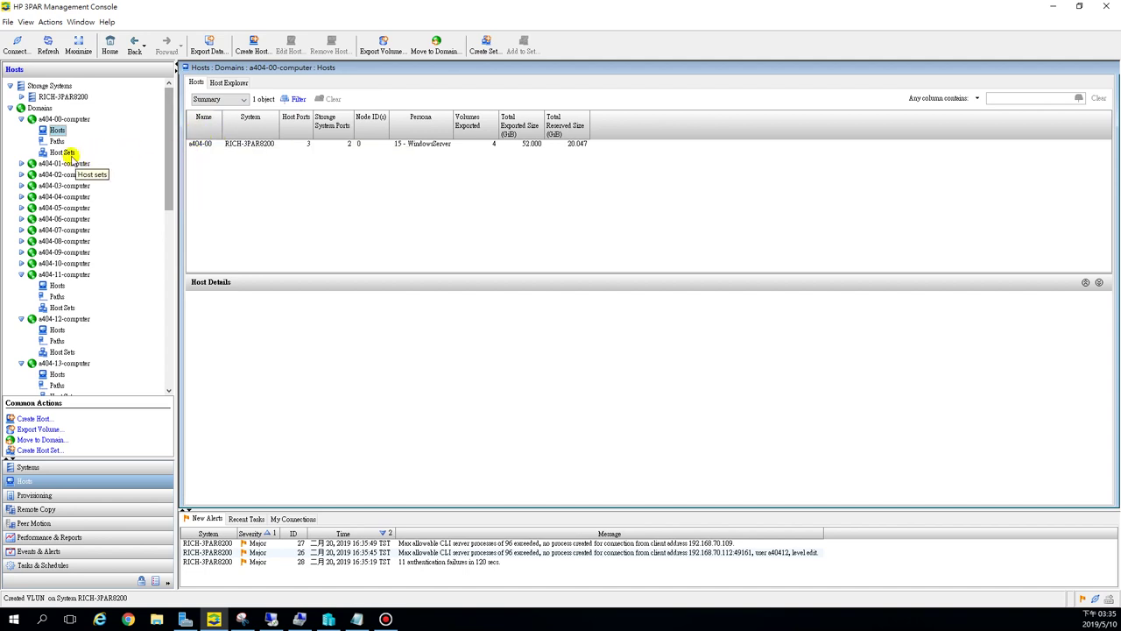
left_click(63, 119)
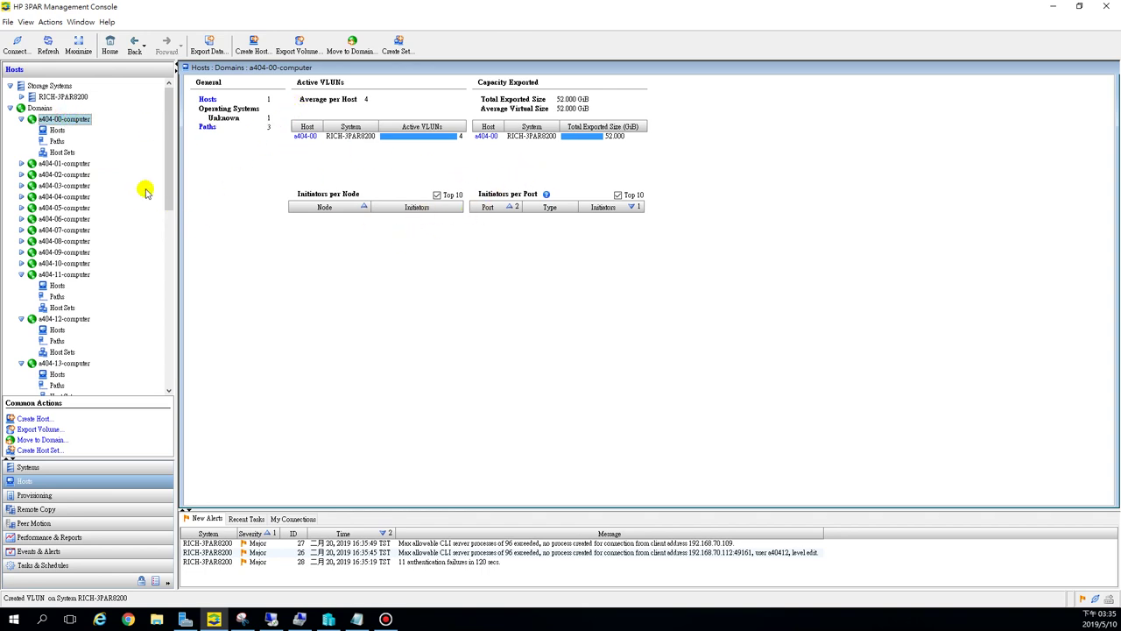
left_click(57, 130)
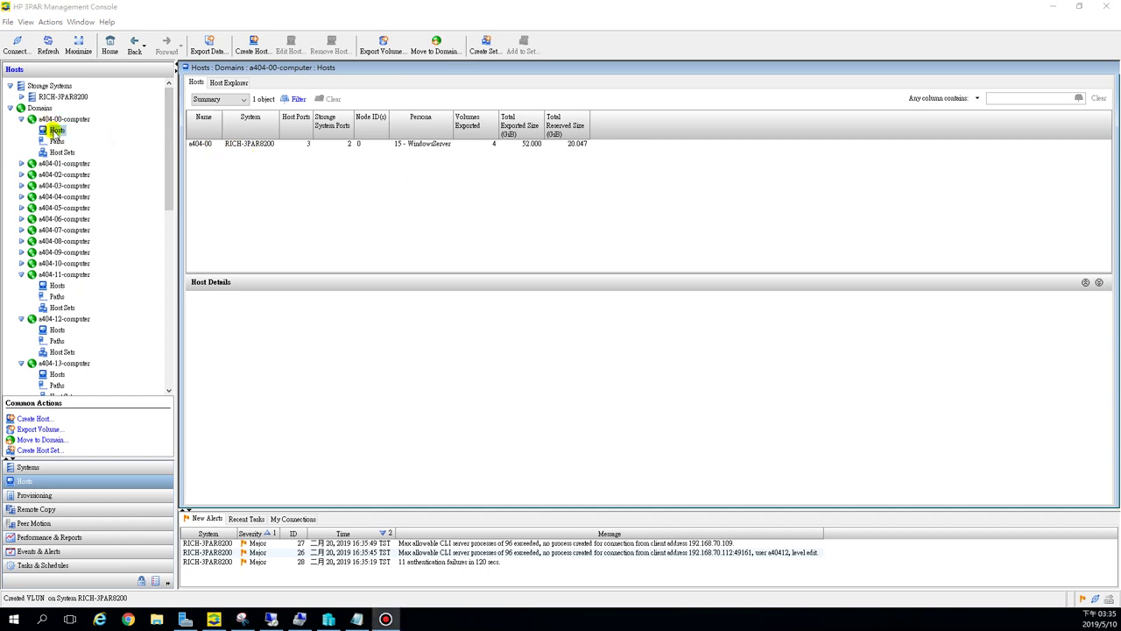
left_click(55, 131)
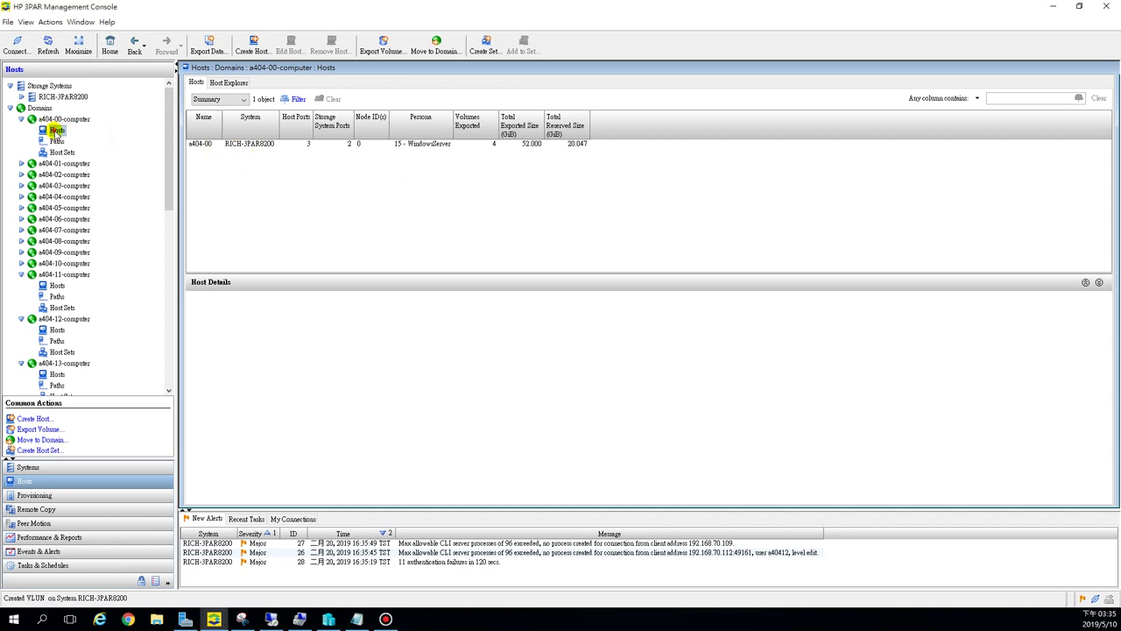
left_click(226, 144)
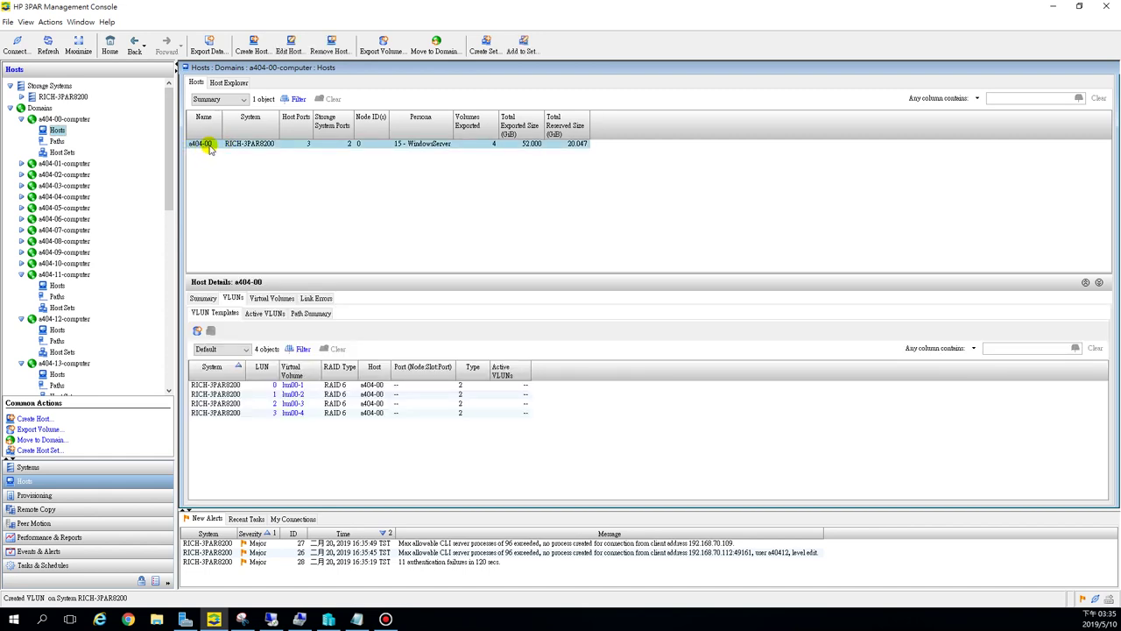
Examine the VLUN templates of host a404-00 row by row, through to lun00-4, and expand the a404-01-computer domain
left_click(220, 387)
left_click(224, 395)
left_click(231, 403)
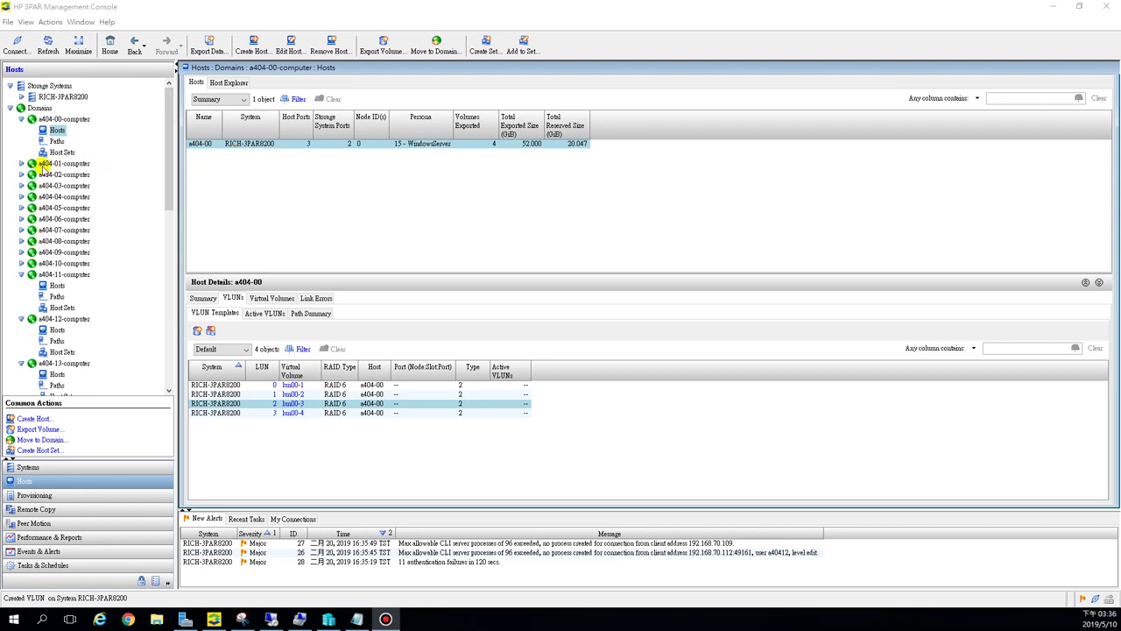
left_click(21, 164)
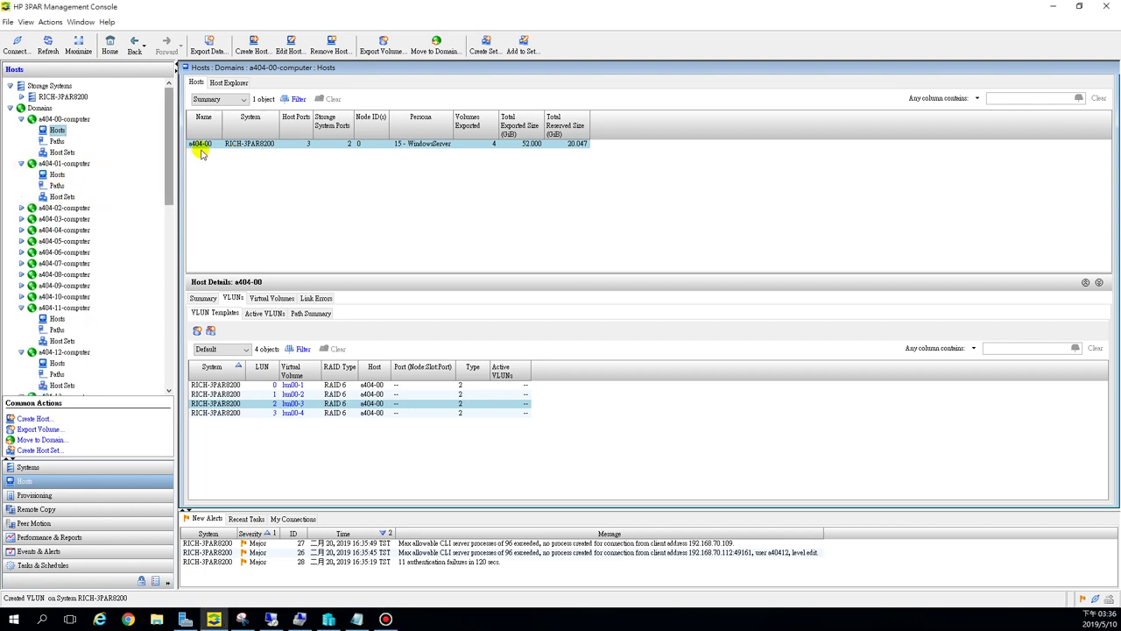
left_click(220, 394)
left_click(219, 403)
left_click(221, 411)
left_click(261, 416)
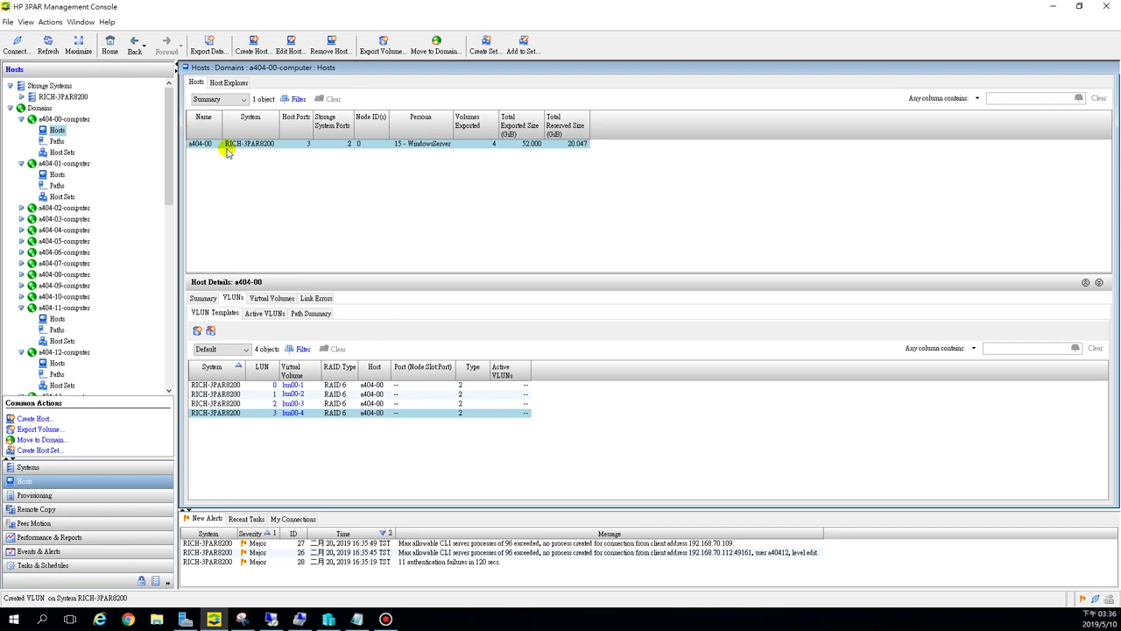
left_click(263, 413)
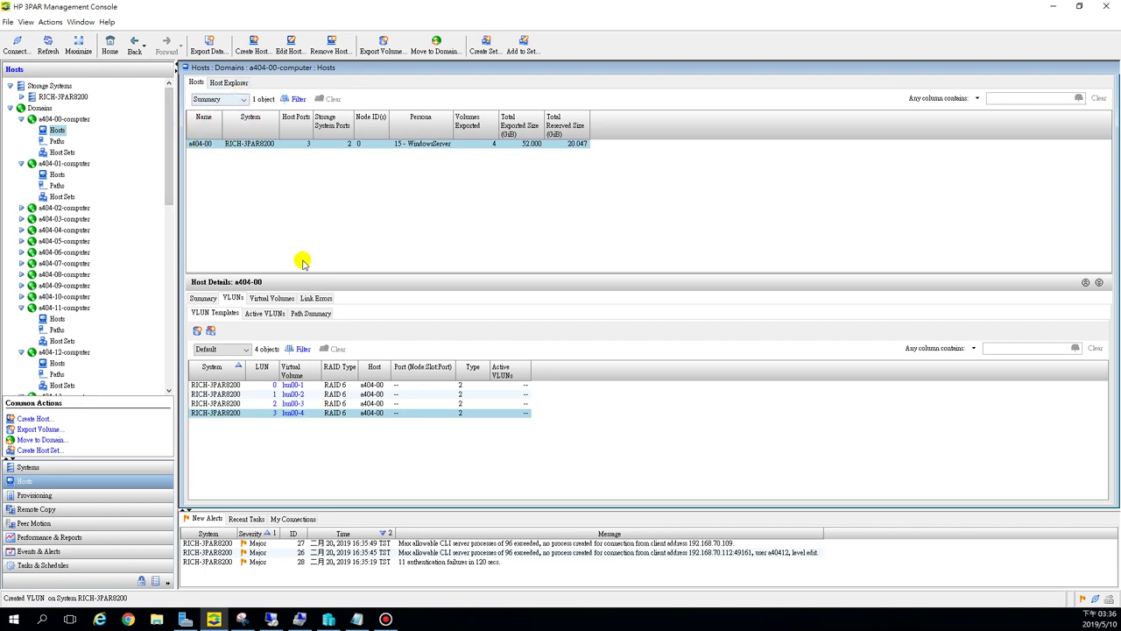
Review host a404-00's virtual volumes, active VLUNs and link errors, ending on its summary with the iSCSI paths
left_click(270, 298)
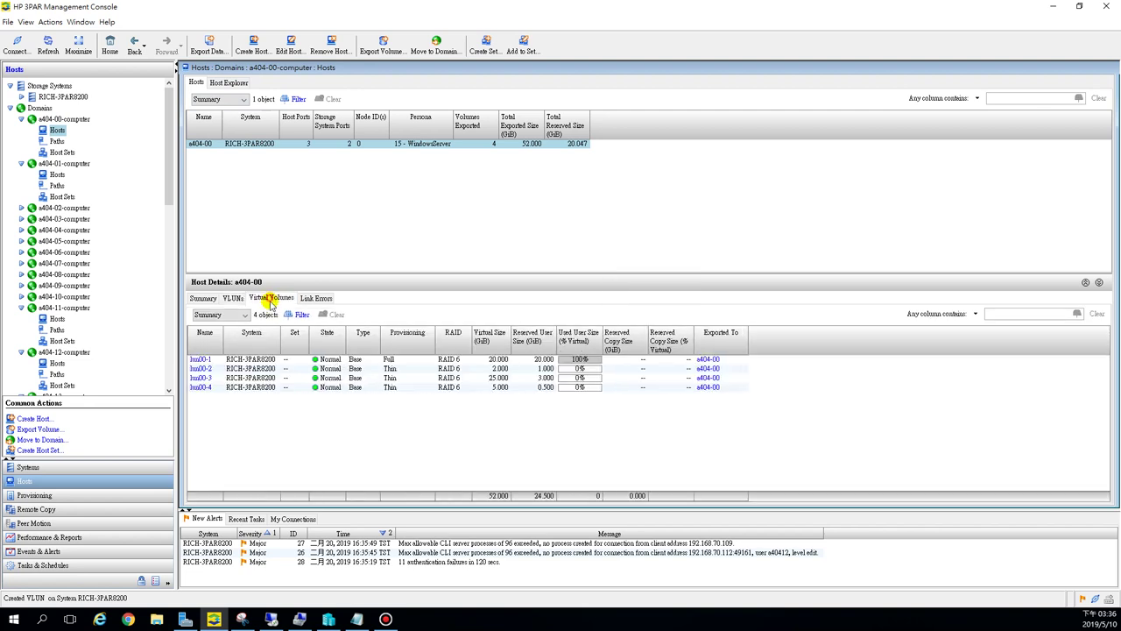
left_click(232, 298)
left_click(270, 314)
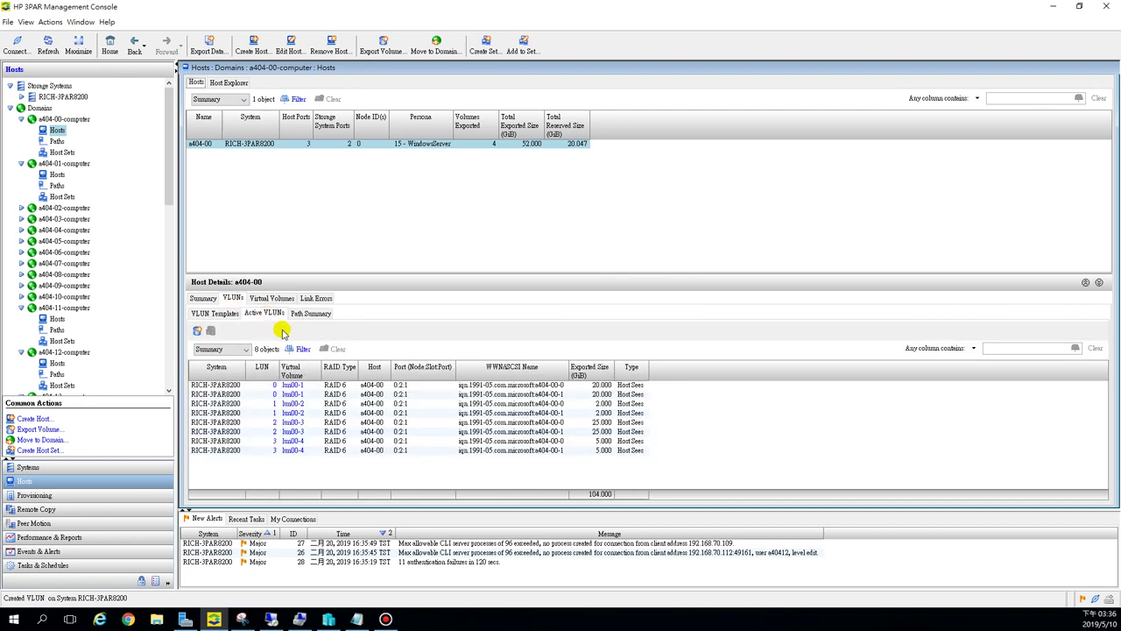
left_click(311, 299)
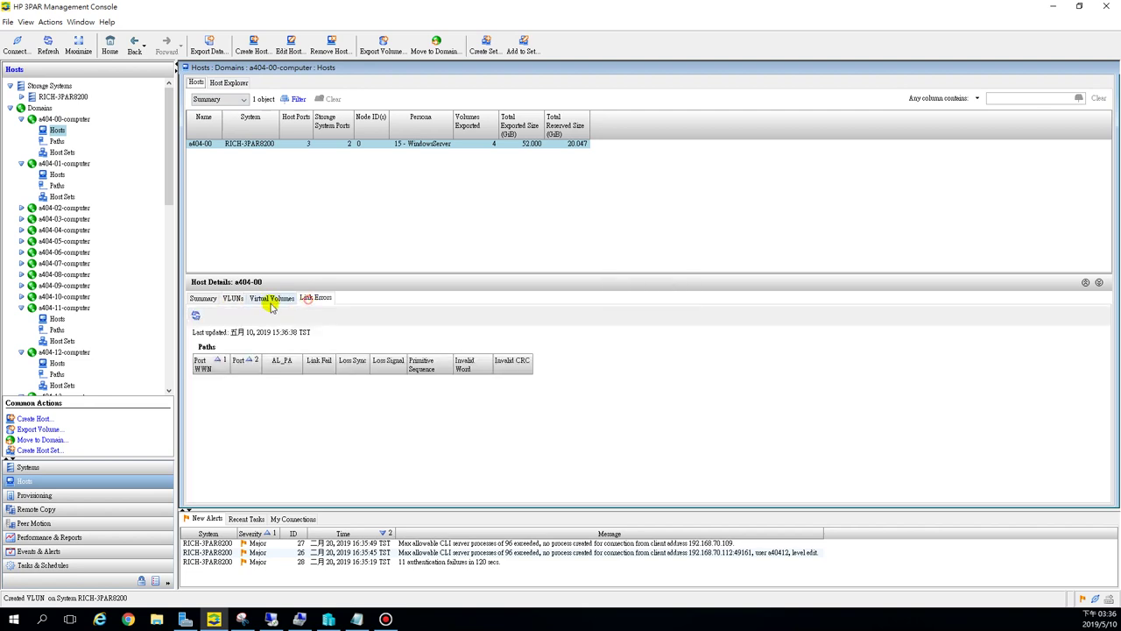
left_click(202, 298)
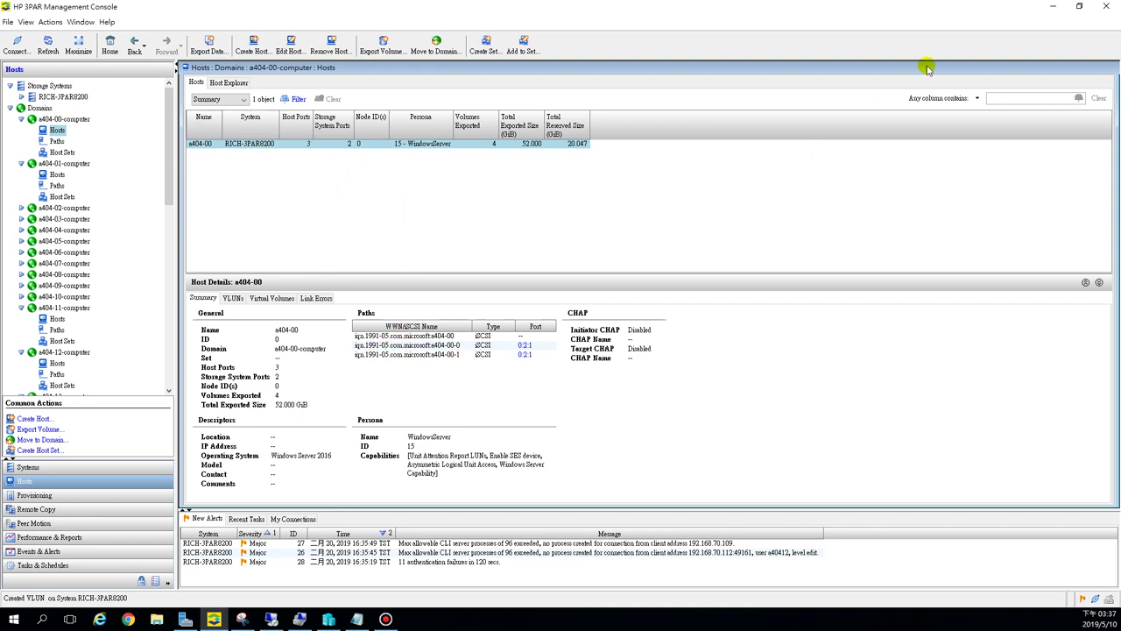
Switch to Server Manager, open the iSCSI Initiator properties and select the initiator name in its configuration settings
left_click(1055, 8)
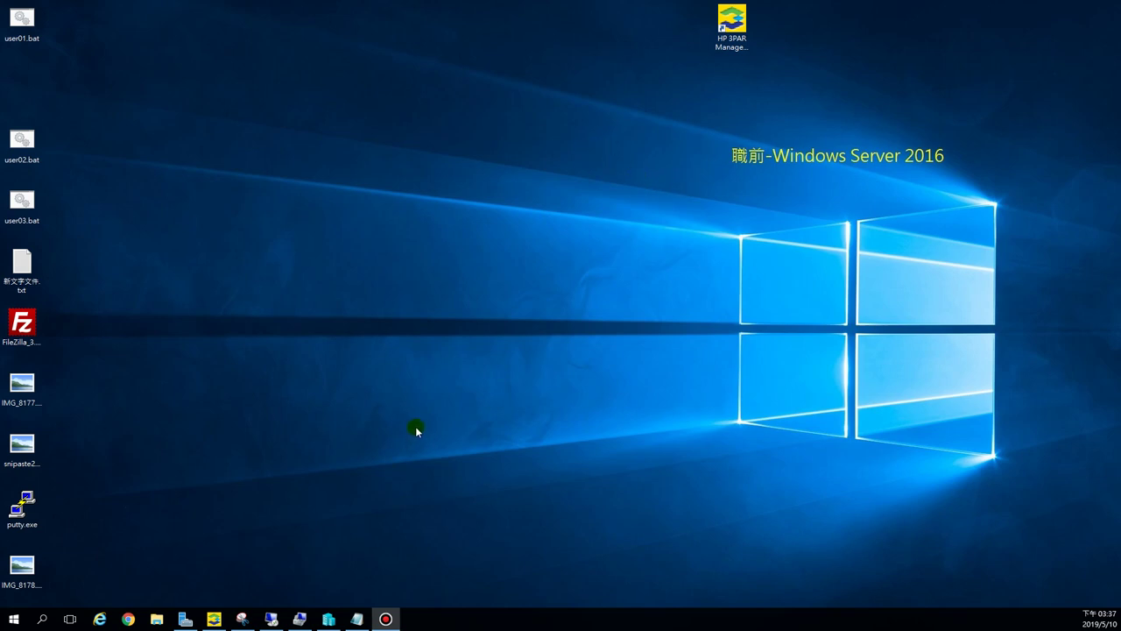
left_click(184, 620)
left_click(1032, 33)
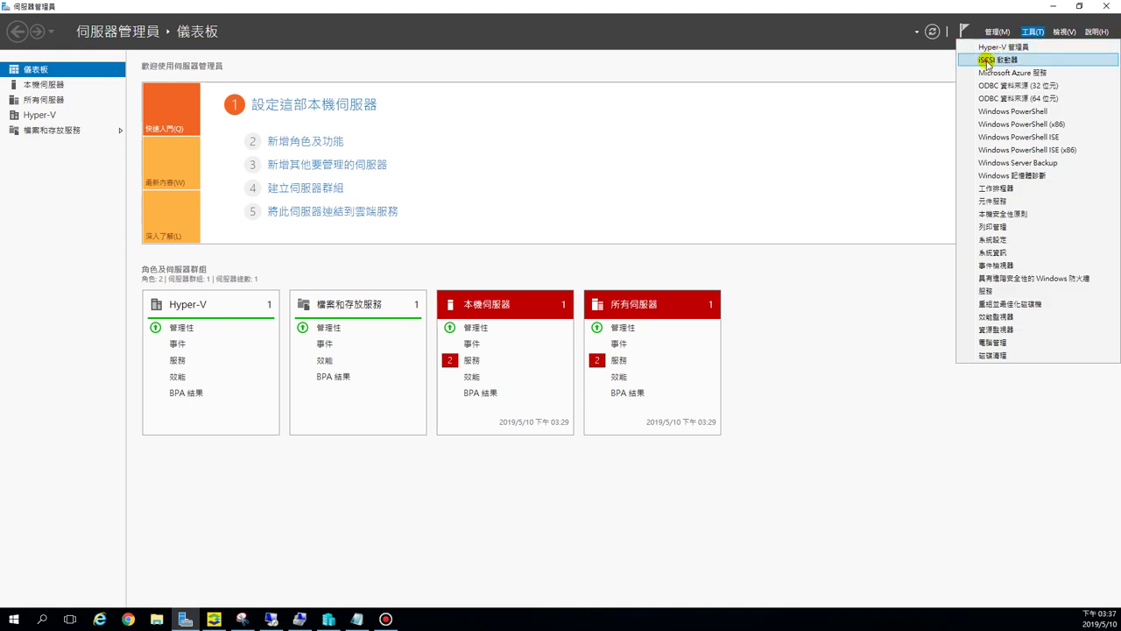
left_click(988, 61)
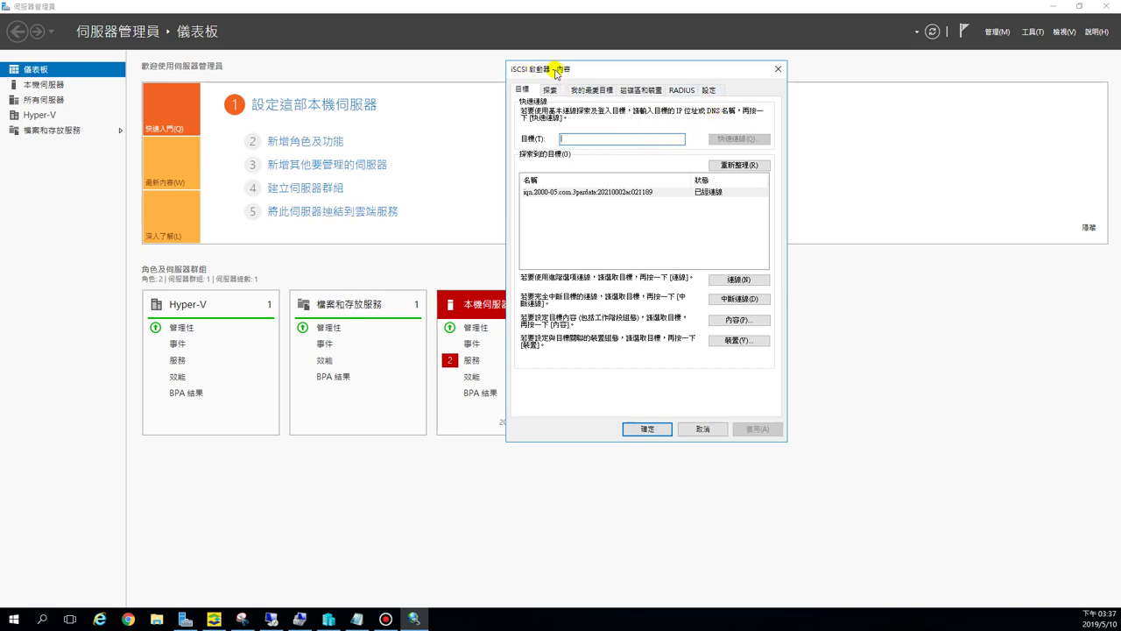
left_click(712, 90)
left_click(665, 193)
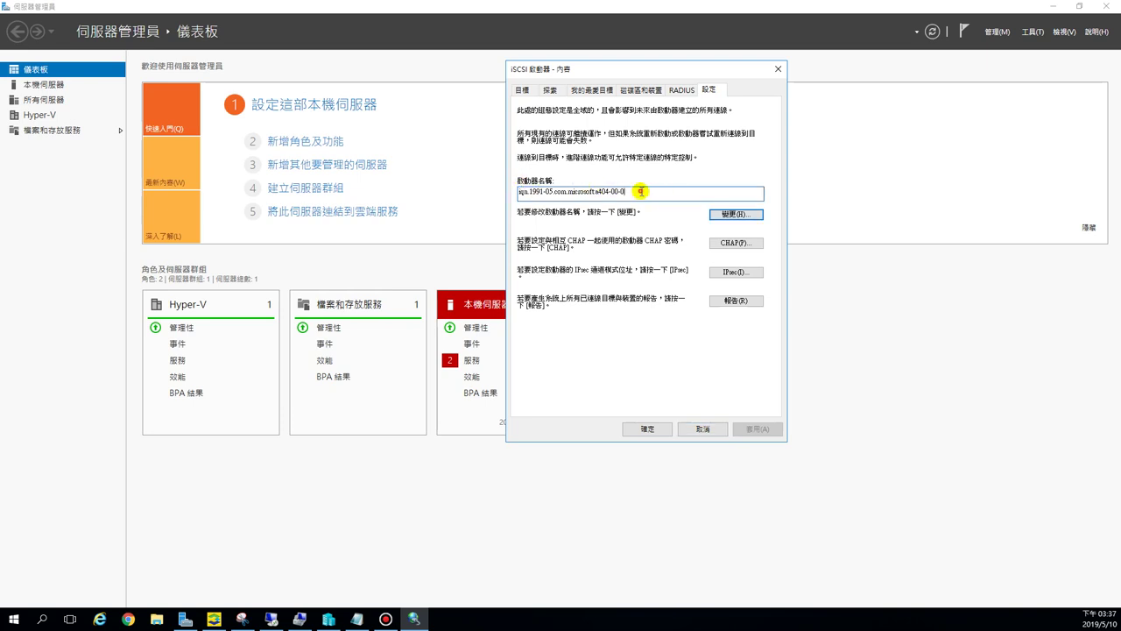
left_click_drag(640, 191, 517, 191)
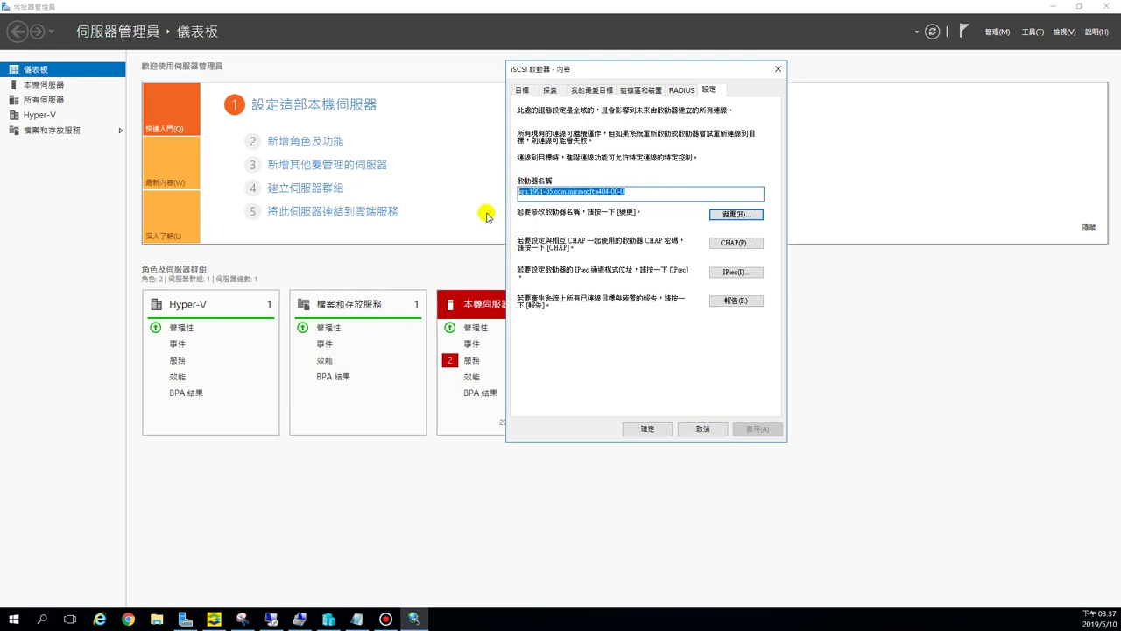
Switch back to HP 3PAR Management Console and arrange its window so the iSCSI Initiator dialog and the host paths are both visible
left_click(214, 619)
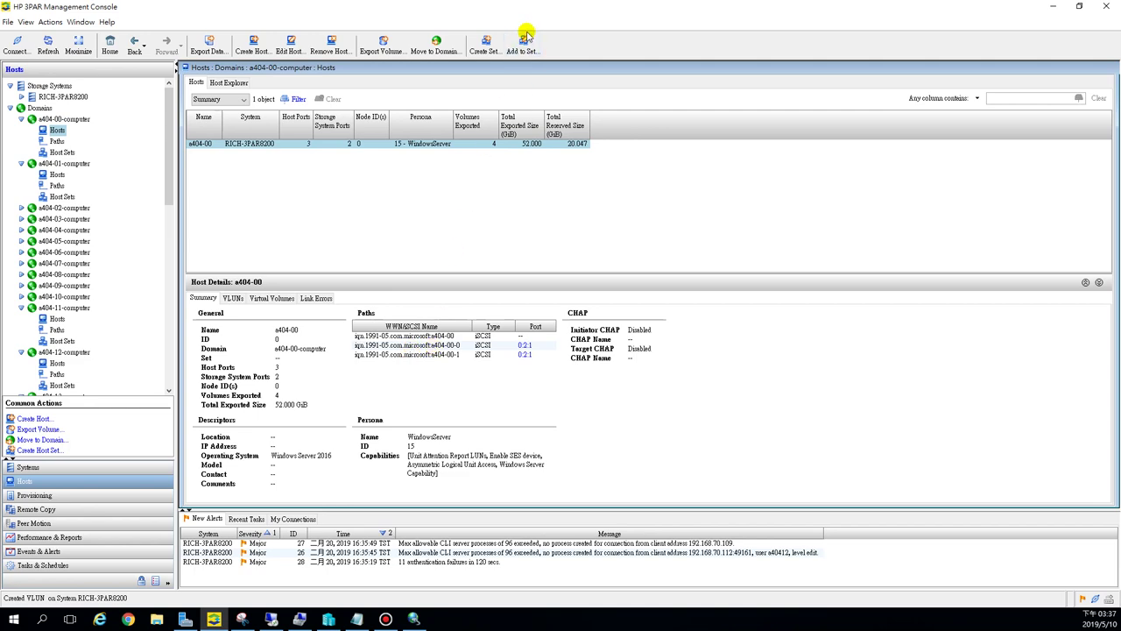
left_click_drag(529, 13, 564, 132)
left_click_drag(578, 57, 277, 26)
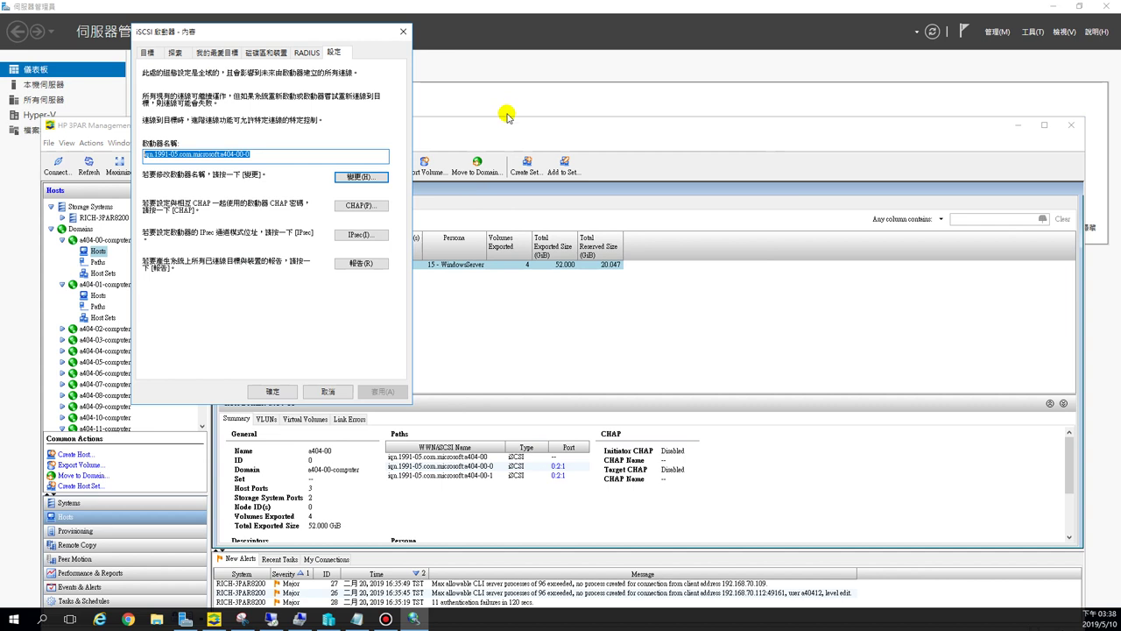
Highlight the final part of the iSCSI initiator name to compare it with the host's iSCSI path names
left_click(265, 155)
key("shift+Left")
key("shift+Left")
key("shift+Left")
key("shift+Left")
key("shift+Left")
key("shift+Left")
key("shift+Left")
key("shift+Left")
key("shift+Left")
key("shift+Left")
key("shift+Left")
key("shift+Left")
key("shift+Left")
key("shift+Left")
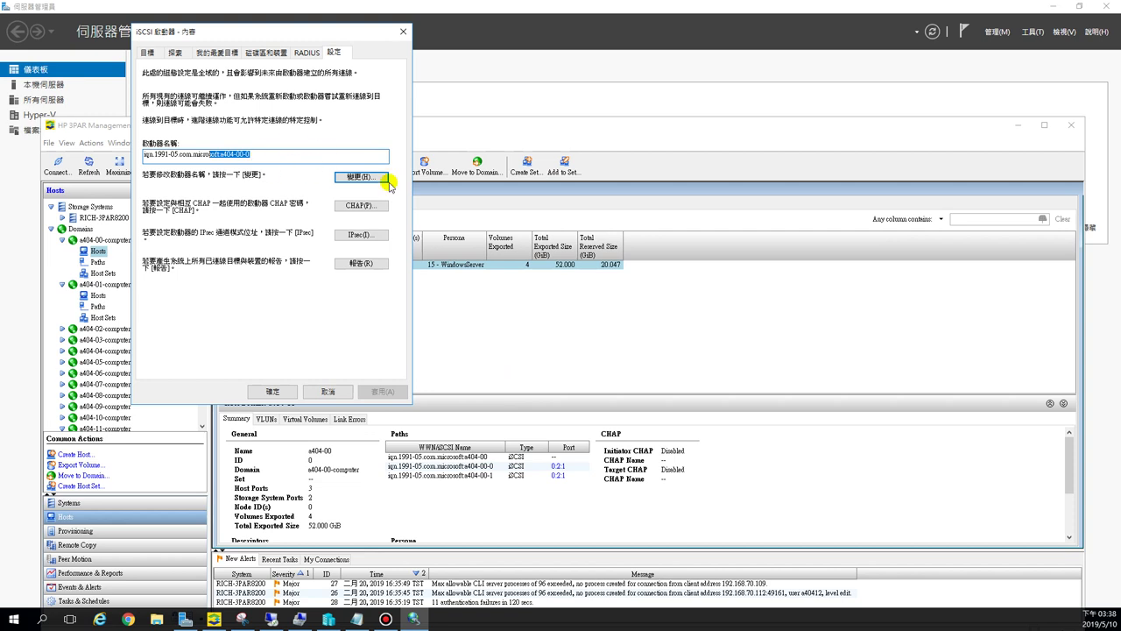
left_click(363, 178)
left_click(292, 107)
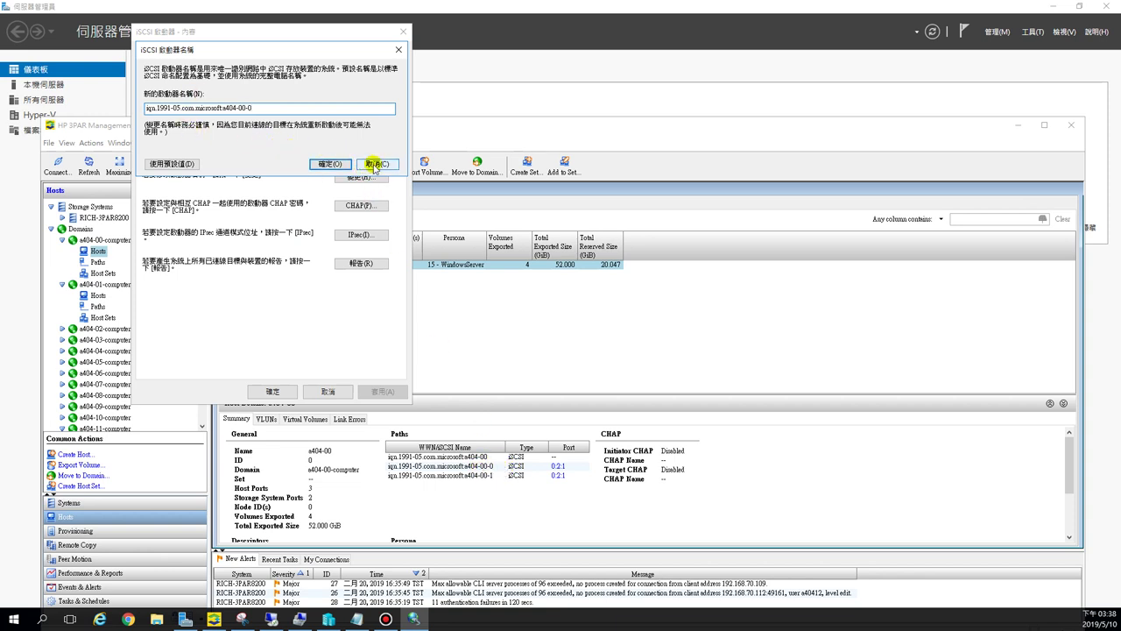
left_click(375, 164)
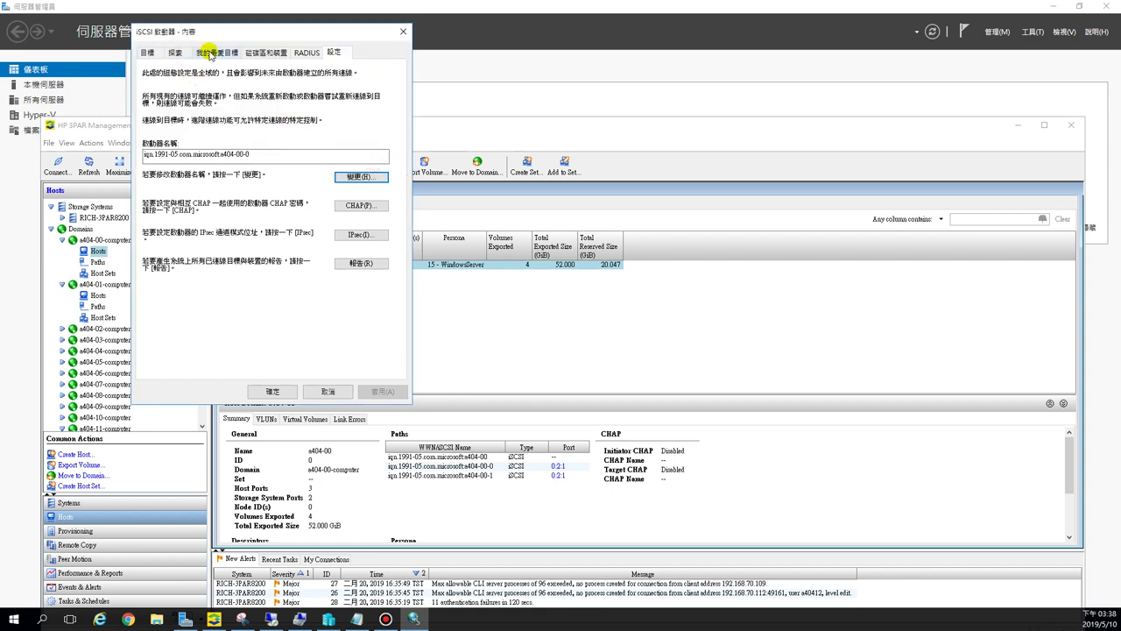
Auto-configure all available devices in the iSCSI Initiator's volume list
left_click(262, 53)
left_click(156, 150)
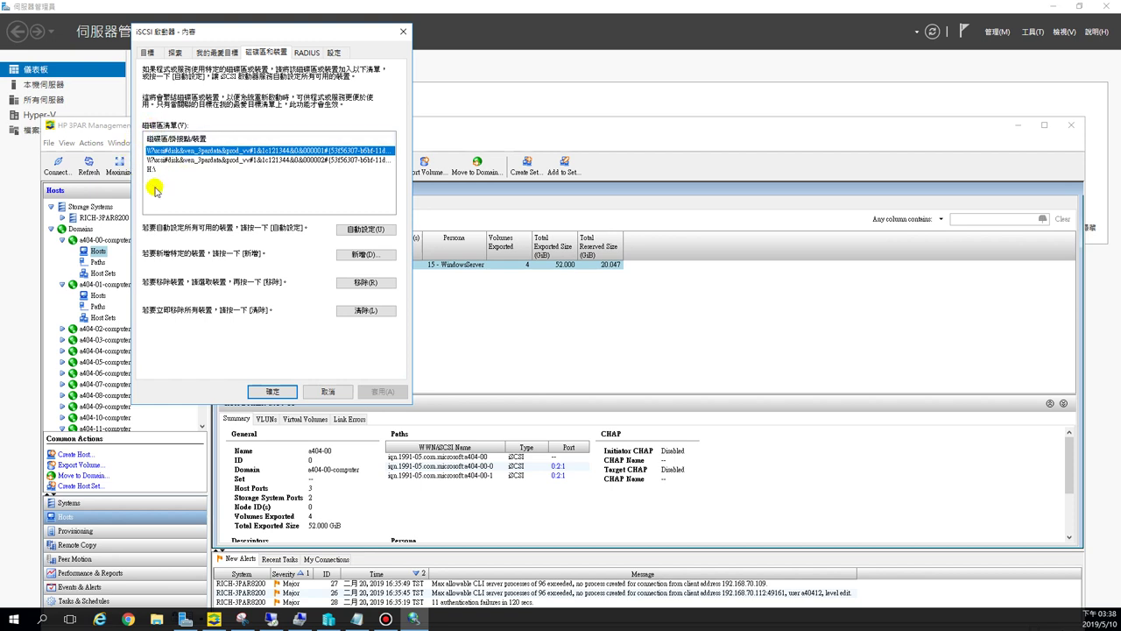
left_click(375, 233)
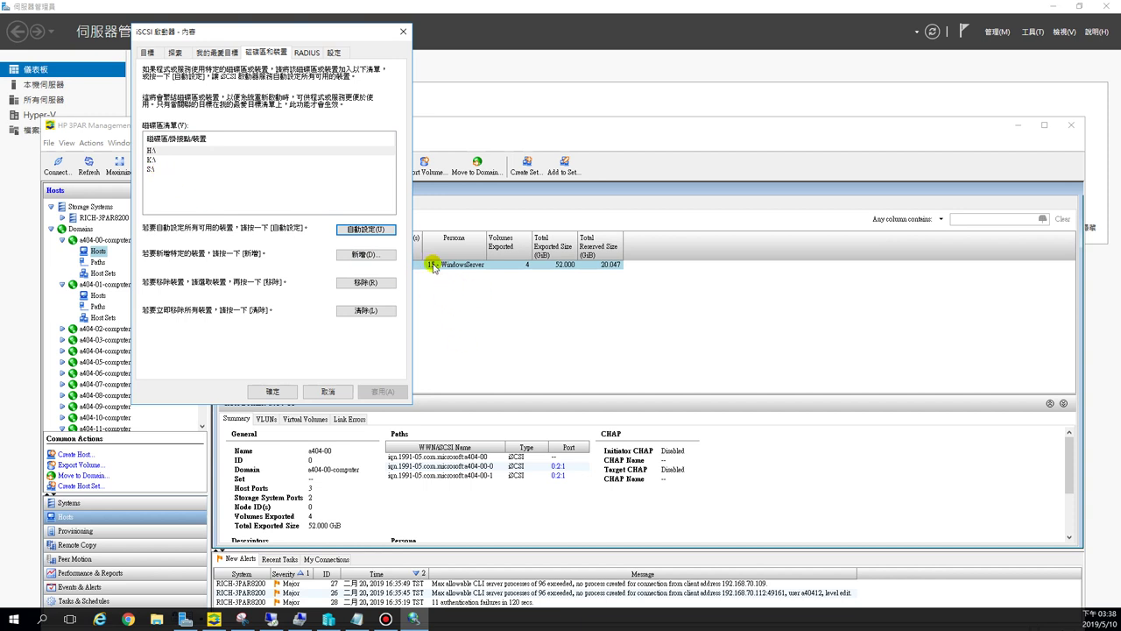
Disconnect the discovered iSCSI target iqn.2000-05.com.3pardata:20210002ac021189 and confirm ending its session
left_click(147, 53)
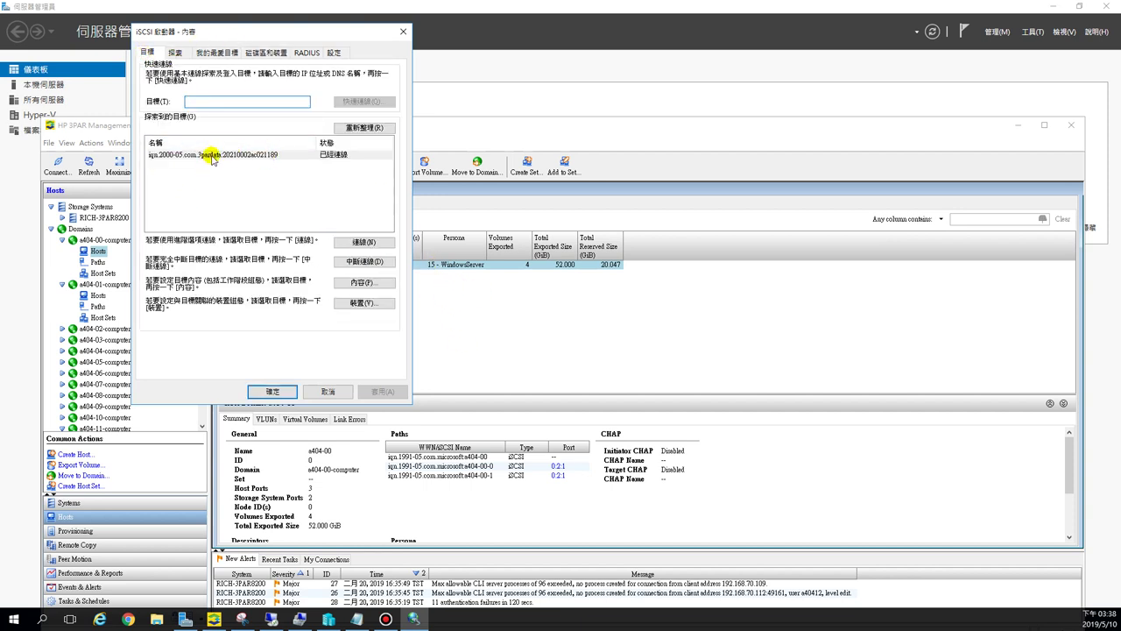
left_click(365, 262)
left_click(551, 354)
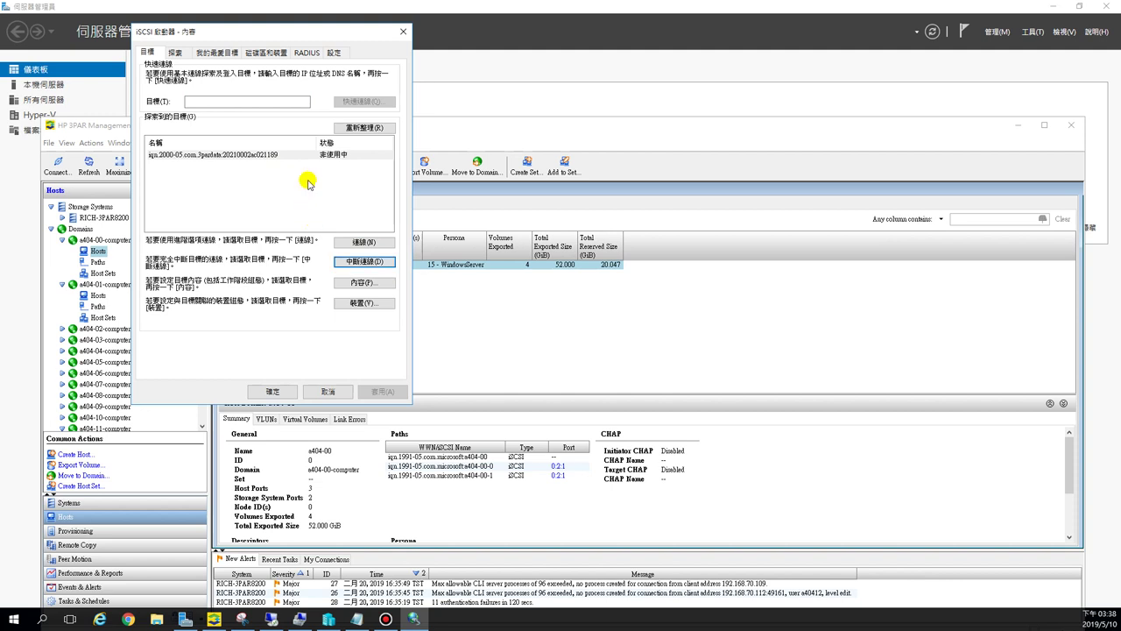
Reconnect the discovered target iqn.2000-05.com.3pardata:20210002ac021189 and auto-configure all its available devices in the iSCSI Initiator's volume list
left_click(364, 242)
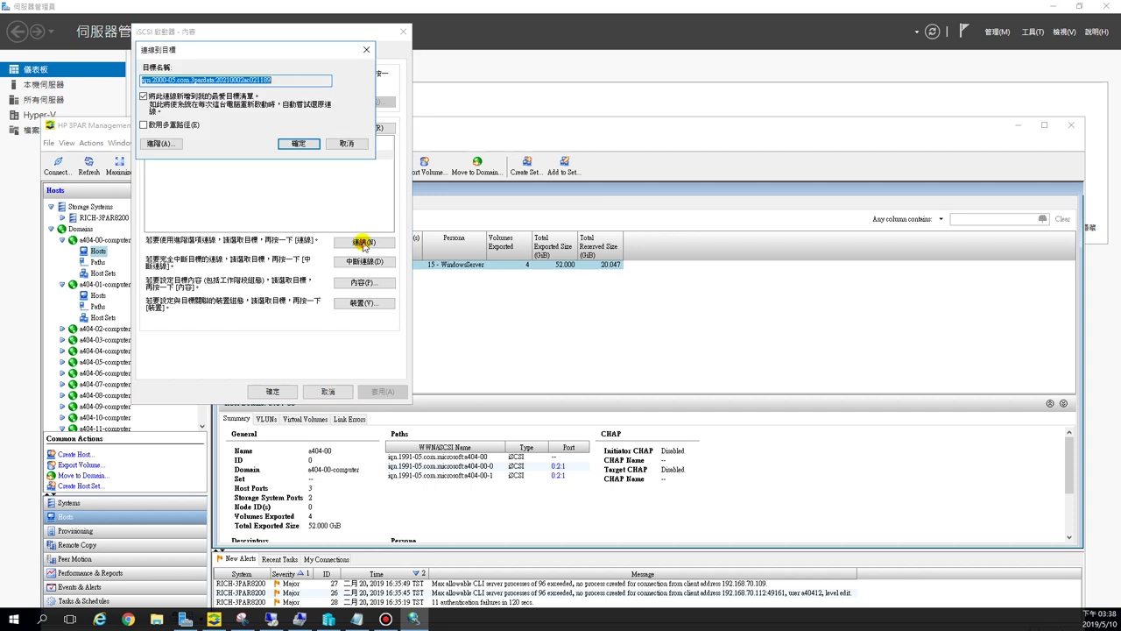
left_click(298, 144)
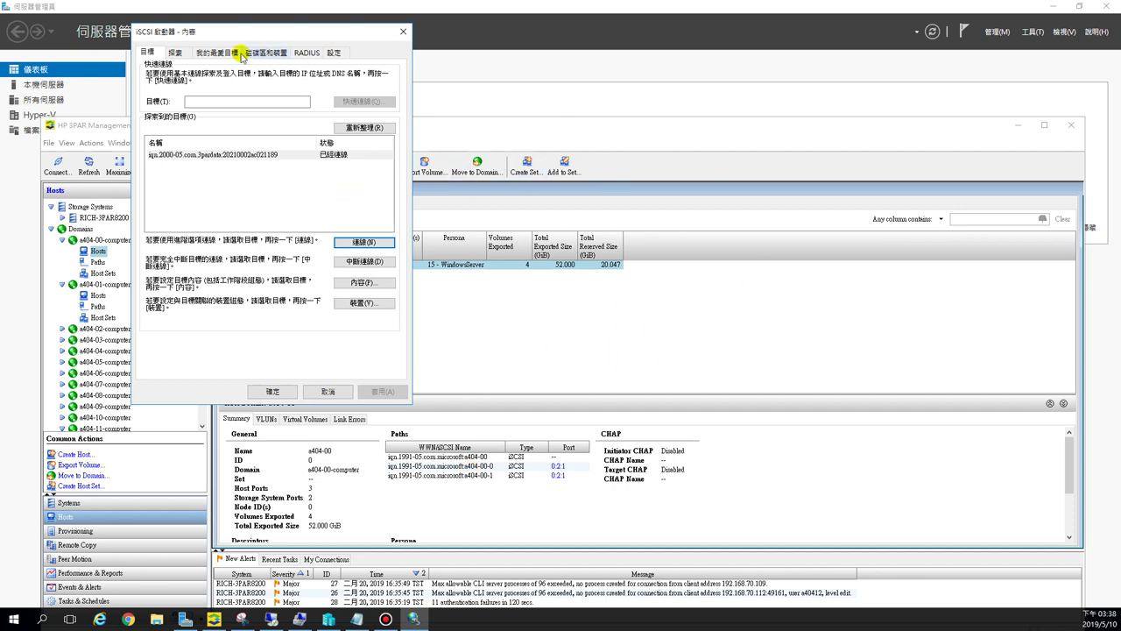
left_click(175, 53)
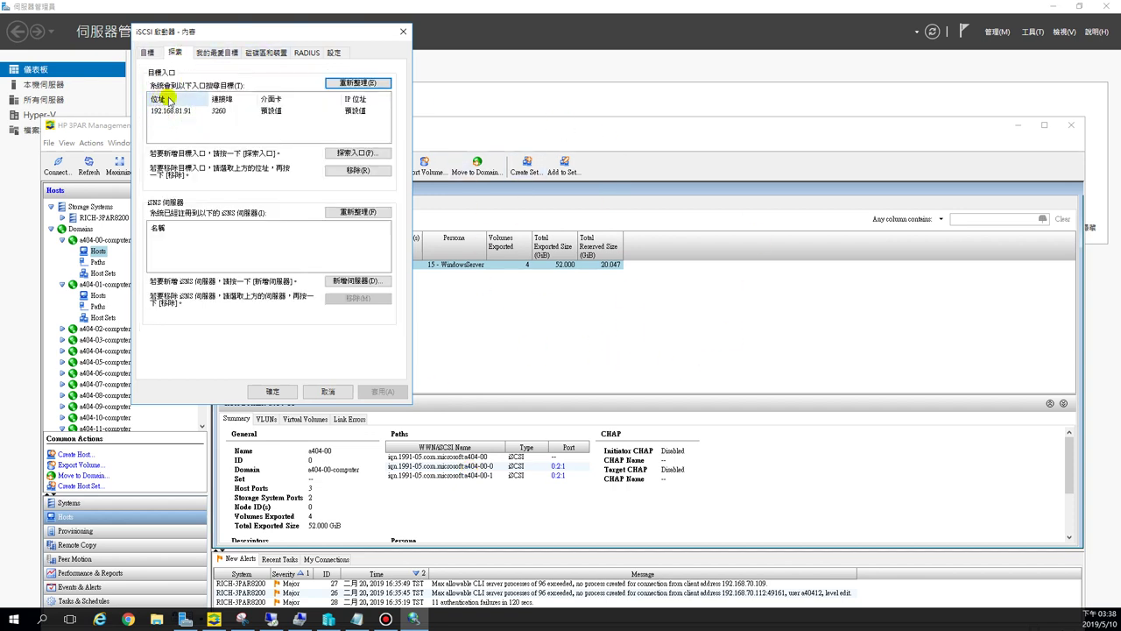
left_click(268, 54)
left_click(363, 230)
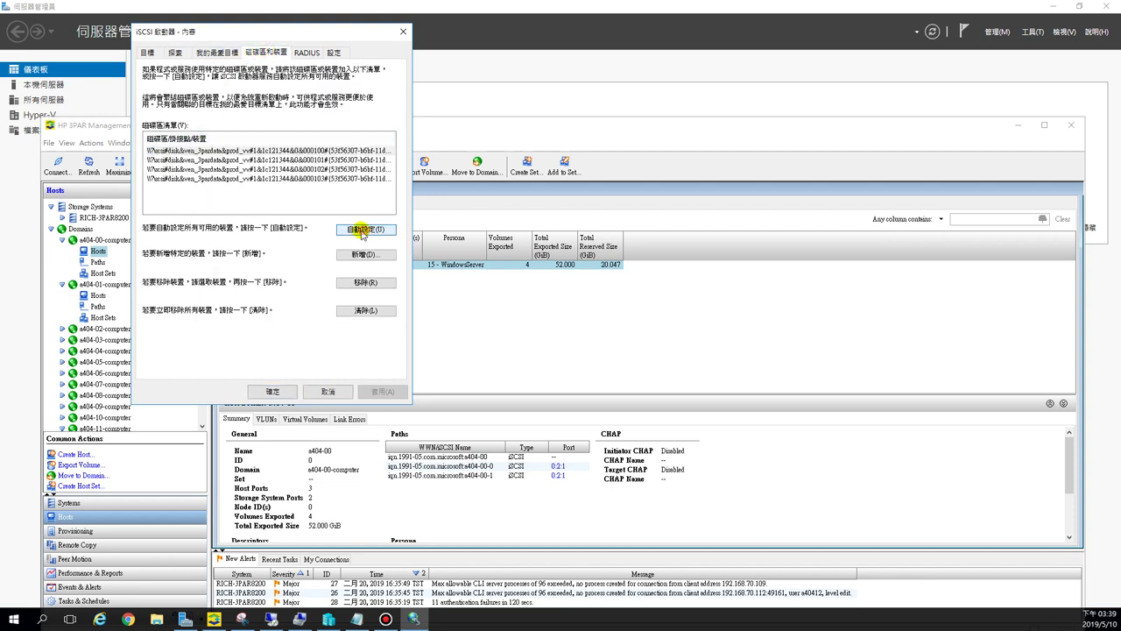
Go through the four device entries in the volume list and accept the iSCSI Initiator settings
left_click(163, 151)
left_click(168, 169)
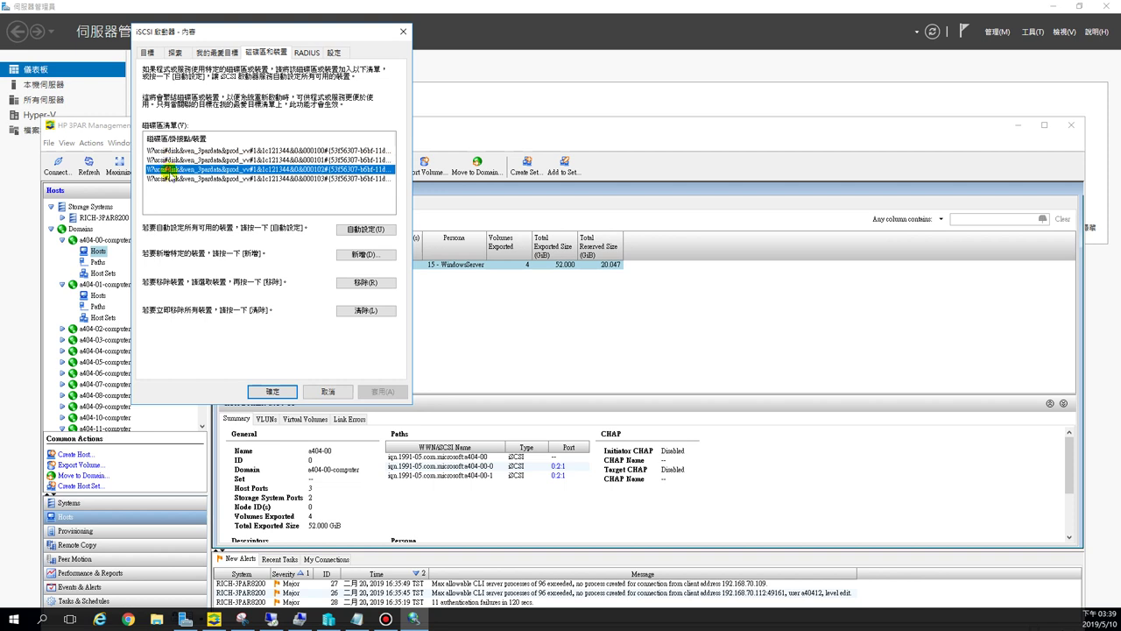
left_click(171, 179)
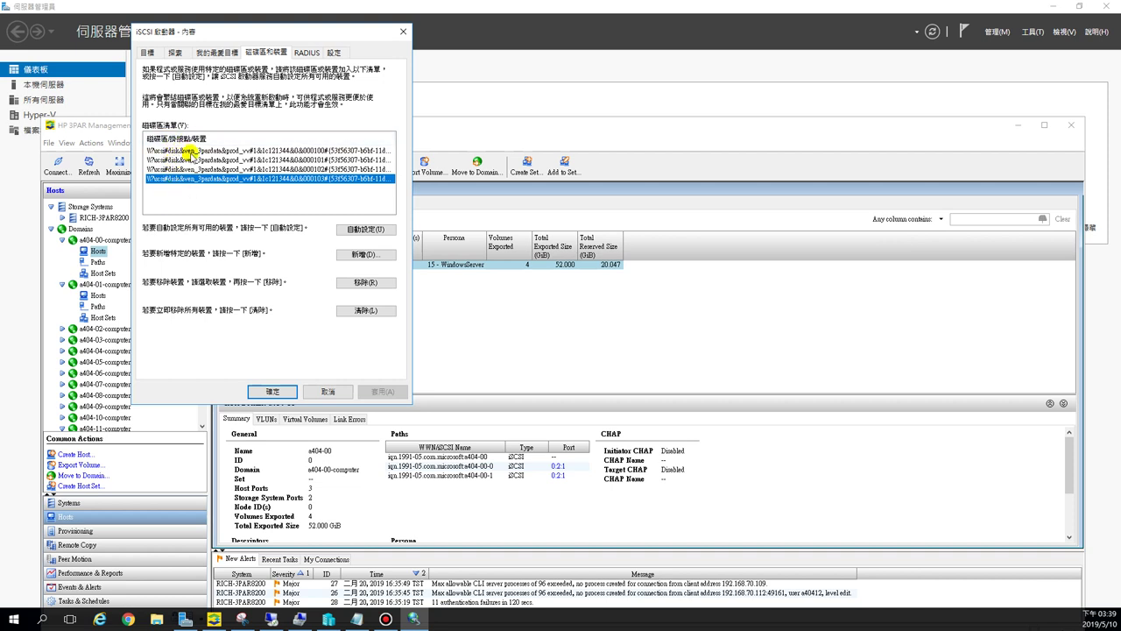
left_click(167, 151)
left_click(167, 161)
left_click(172, 170)
left_click(176, 180)
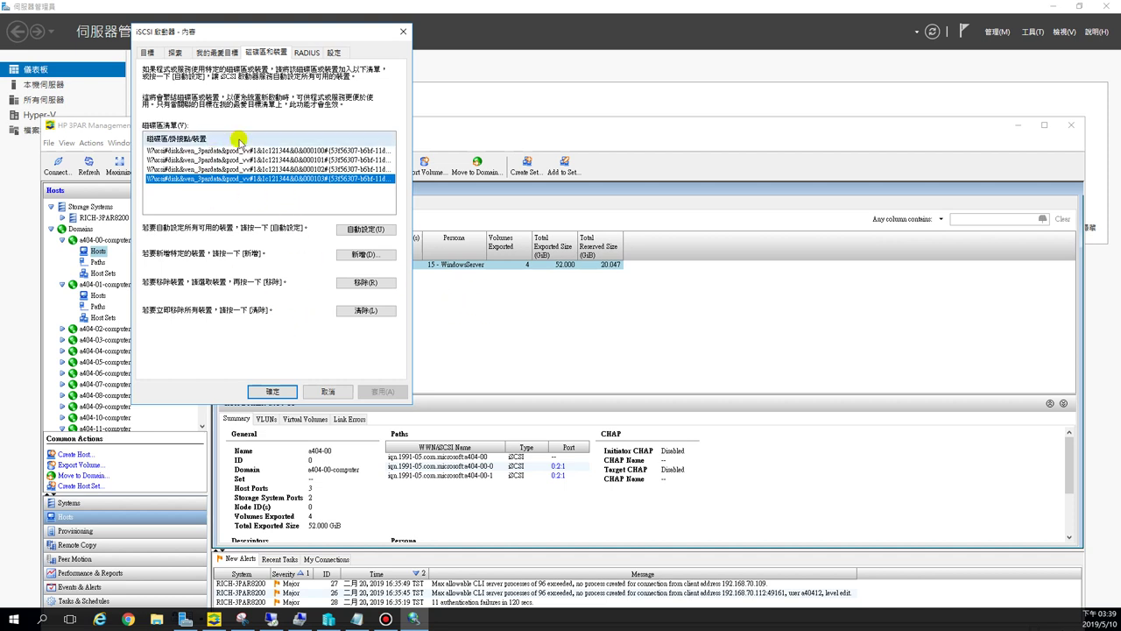
left_click(272, 391)
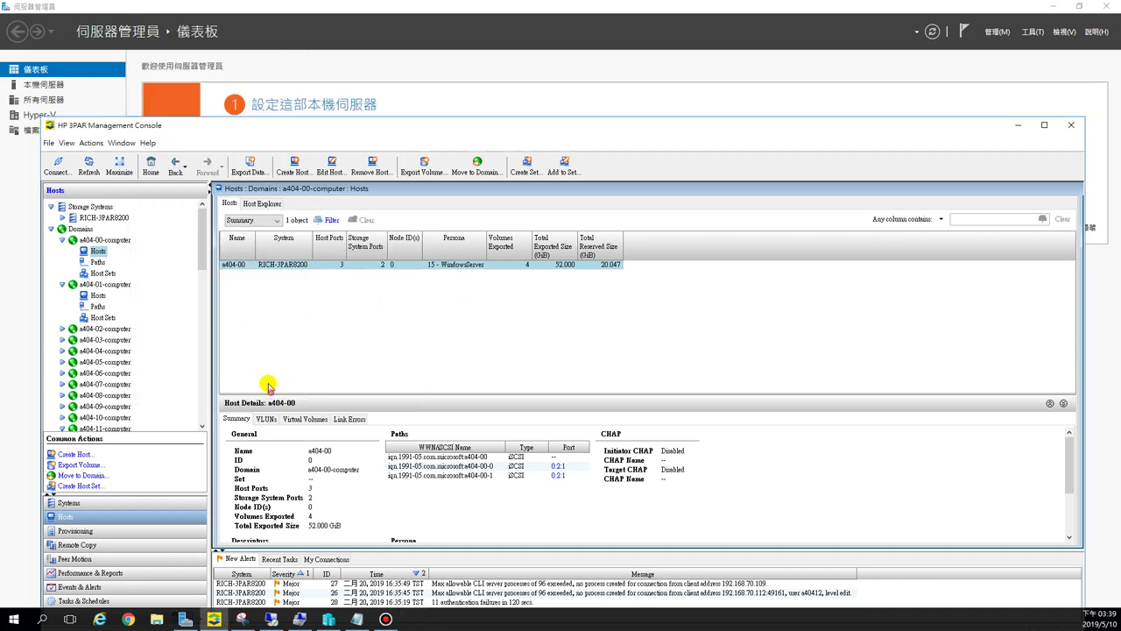
Minimize HP 3PAR Management Console, switch to Disk Management in a maximized Computer Management window and check the status of the iSCSI disks
left_click(1018, 125)
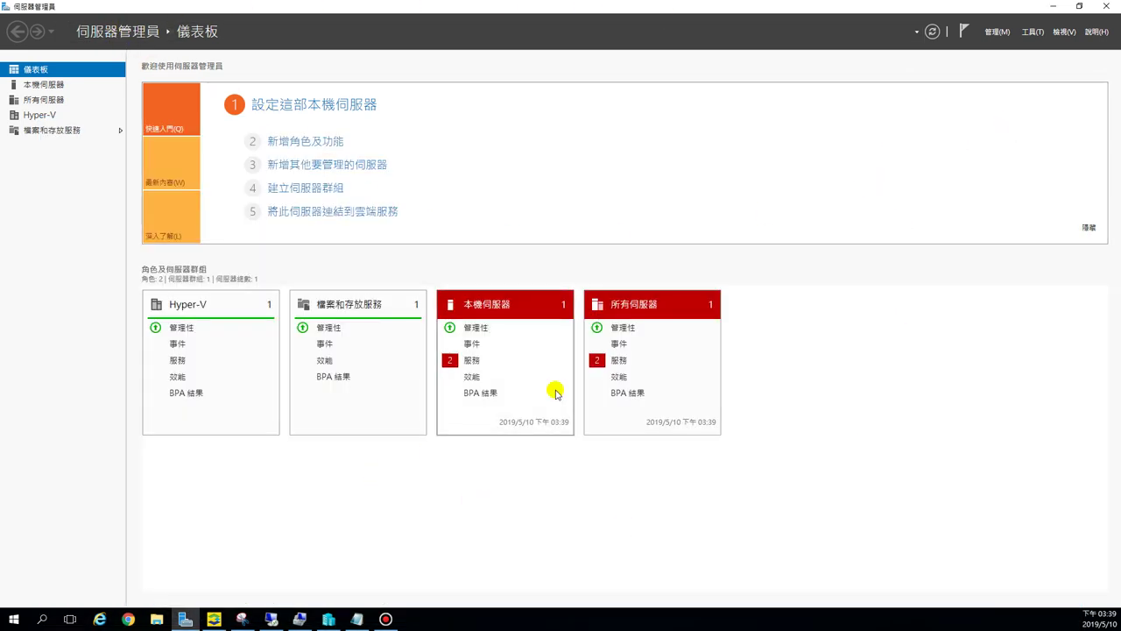
left_click(1034, 33)
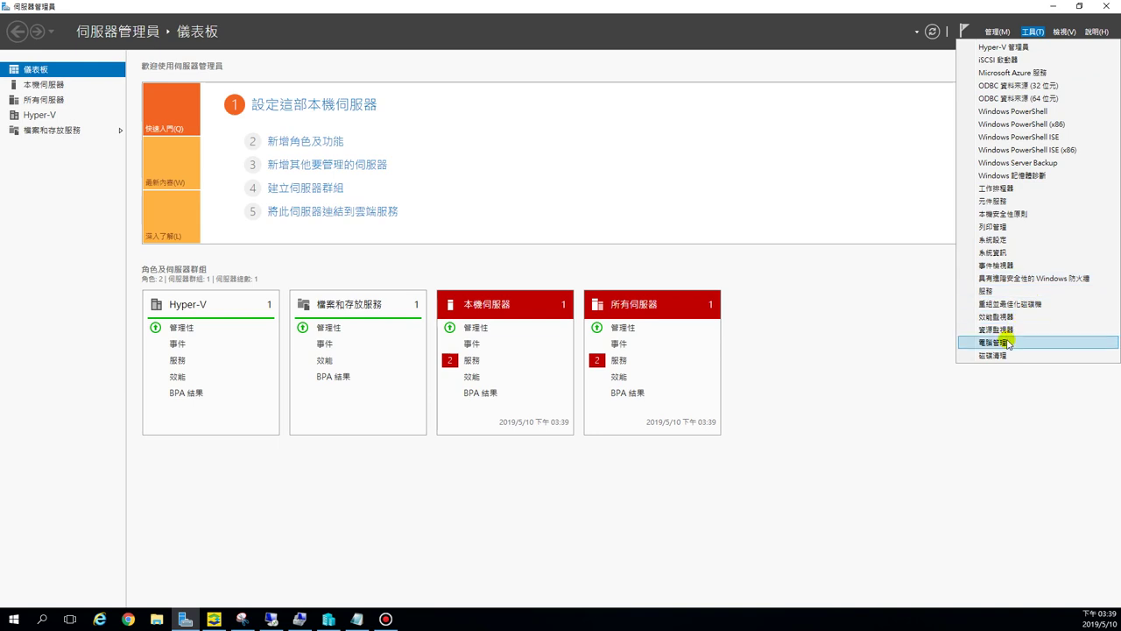
left_click(298, 619)
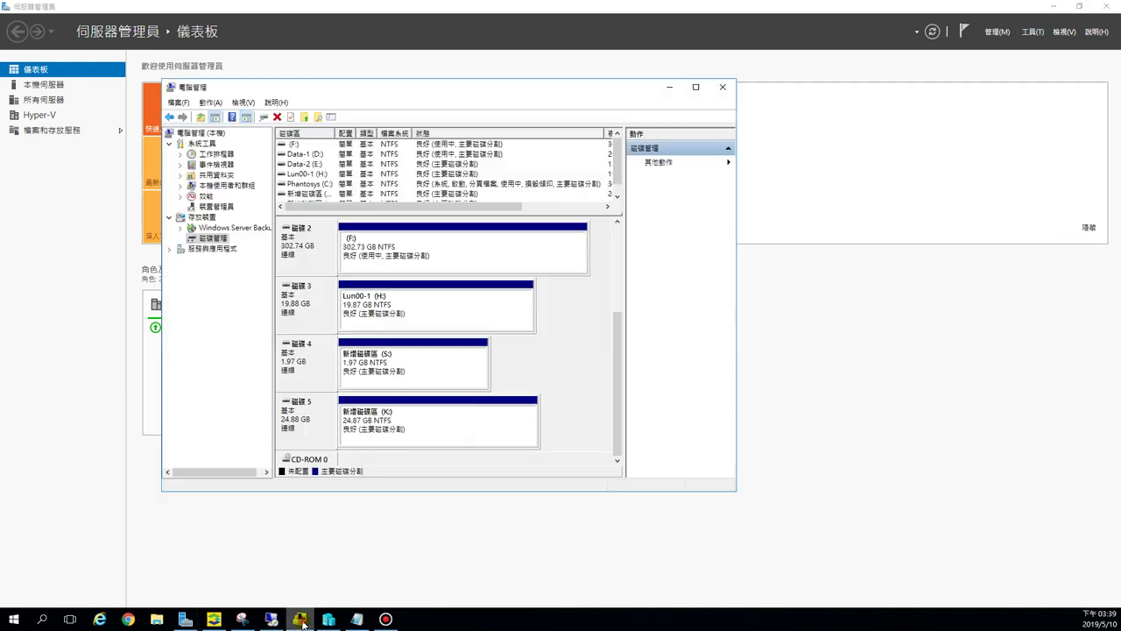
double_click(616, 94)
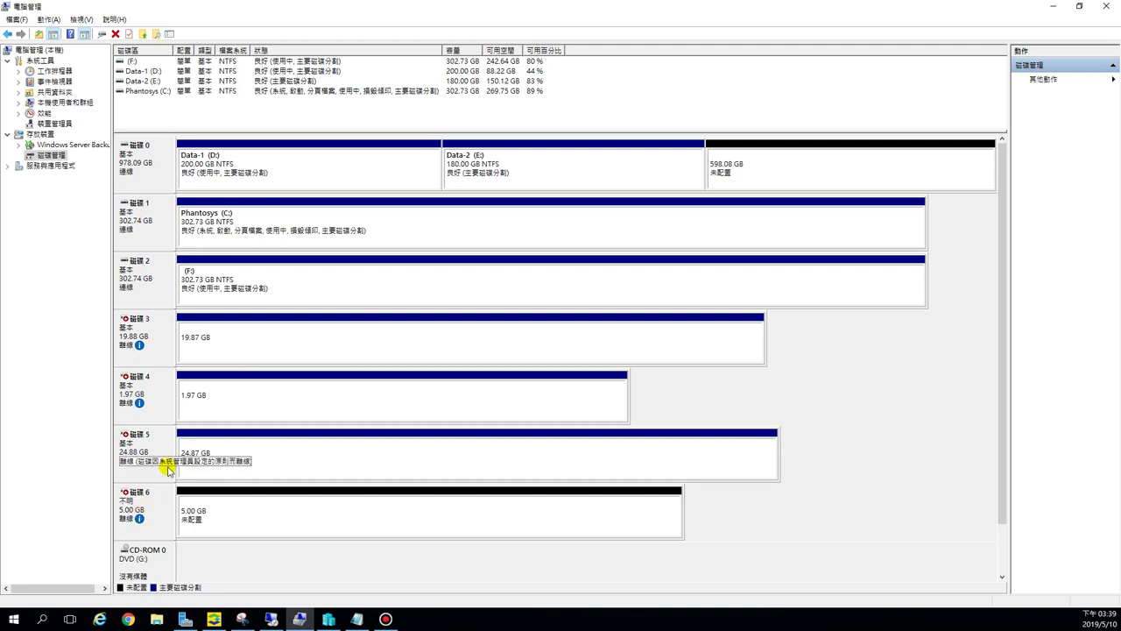
mouse_move(142, 345)
mouse_move(141, 461)
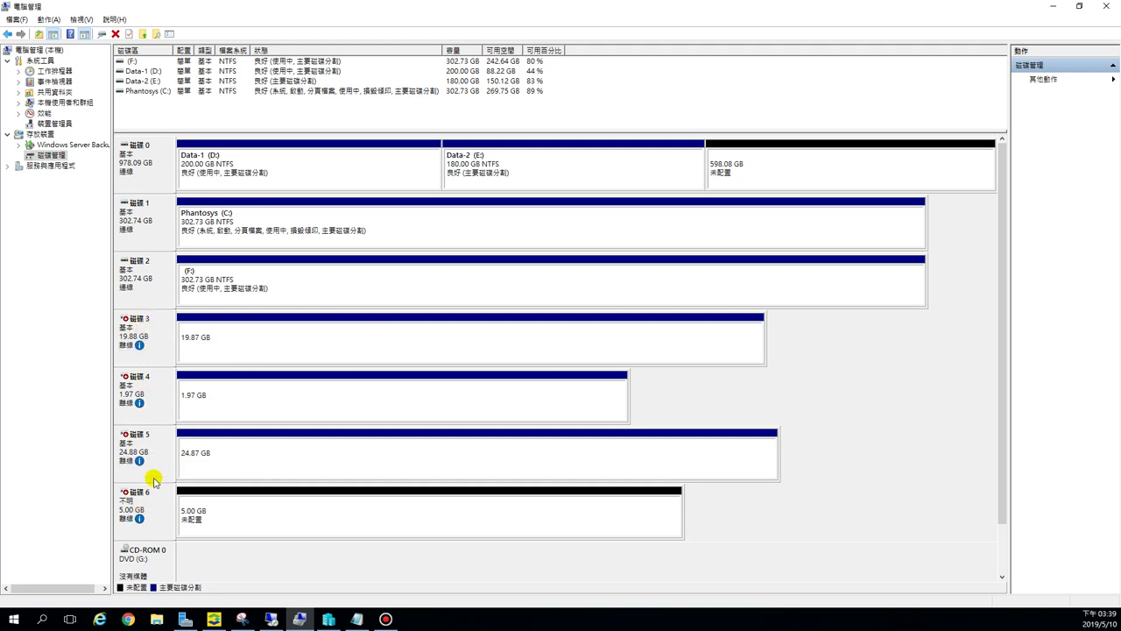
Bring Disk 3 online, select its Lun00-1 volume, and take the disk offline again
right_click(149, 337)
left_click(169, 343)
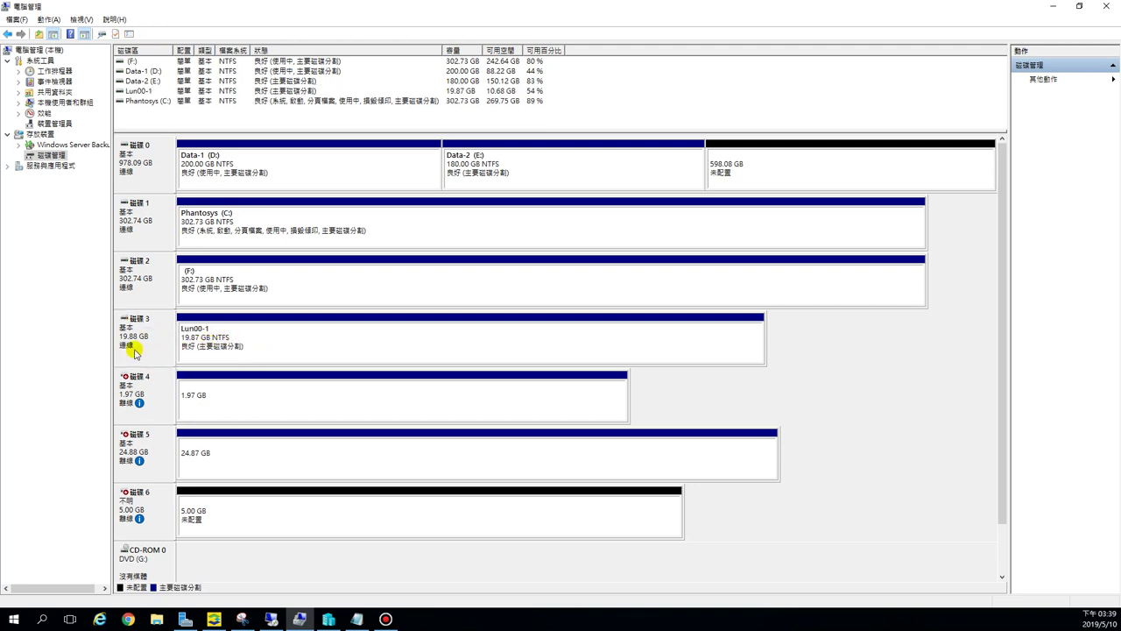
left_click(214, 347)
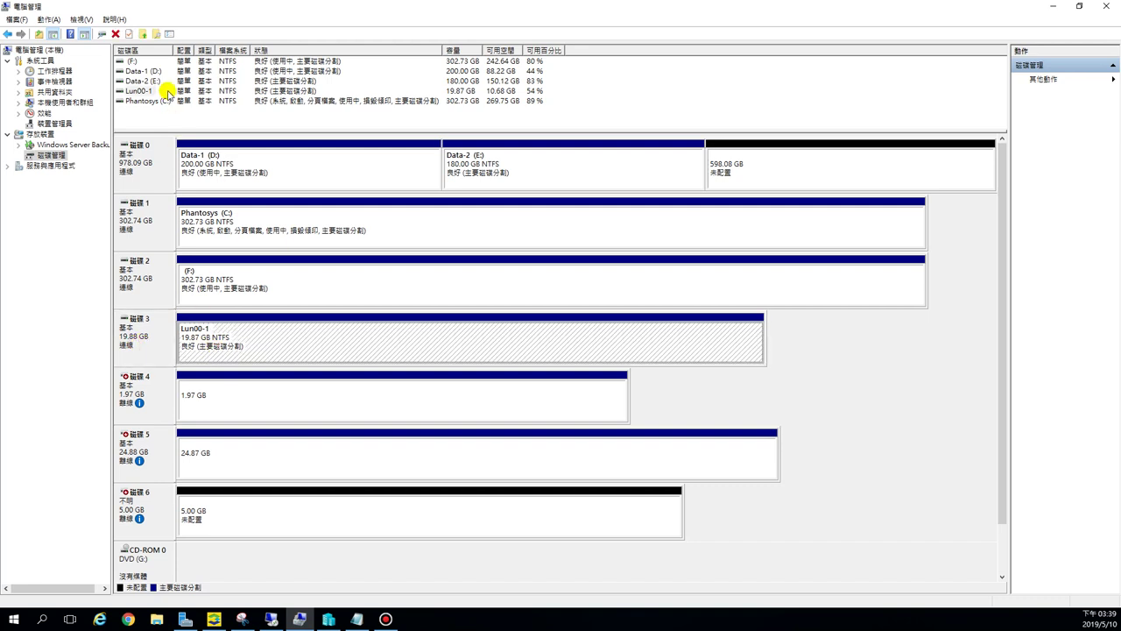
right_click(134, 345)
left_click(159, 435)
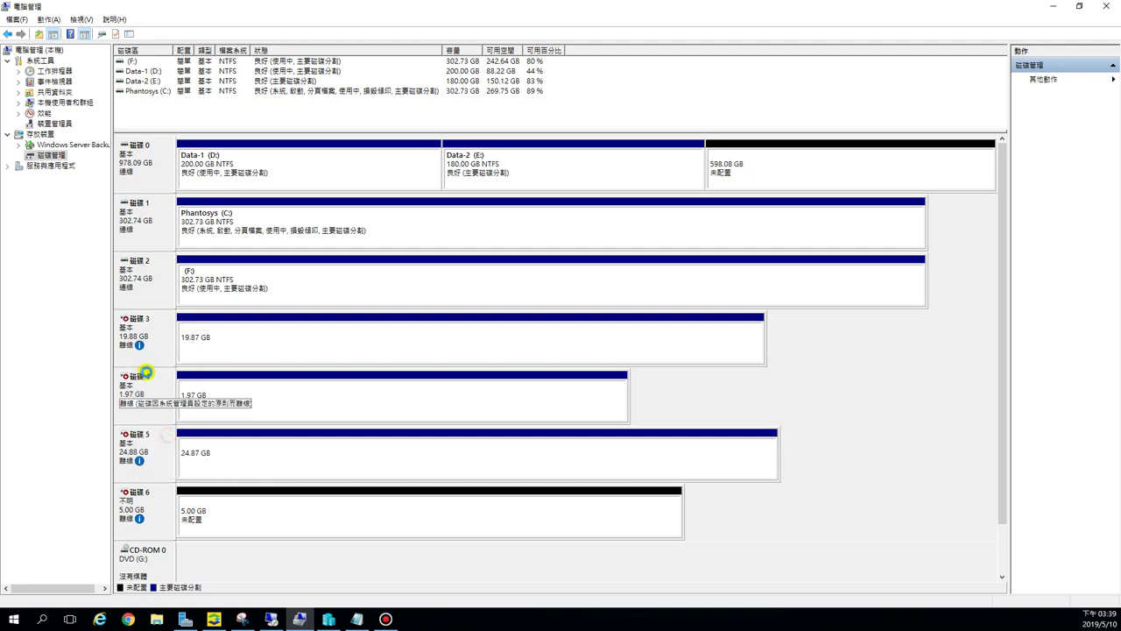
Set Disk 3 online and select its Lun00-1 volume in the volume list
right_click(151, 336)
left_click(166, 343)
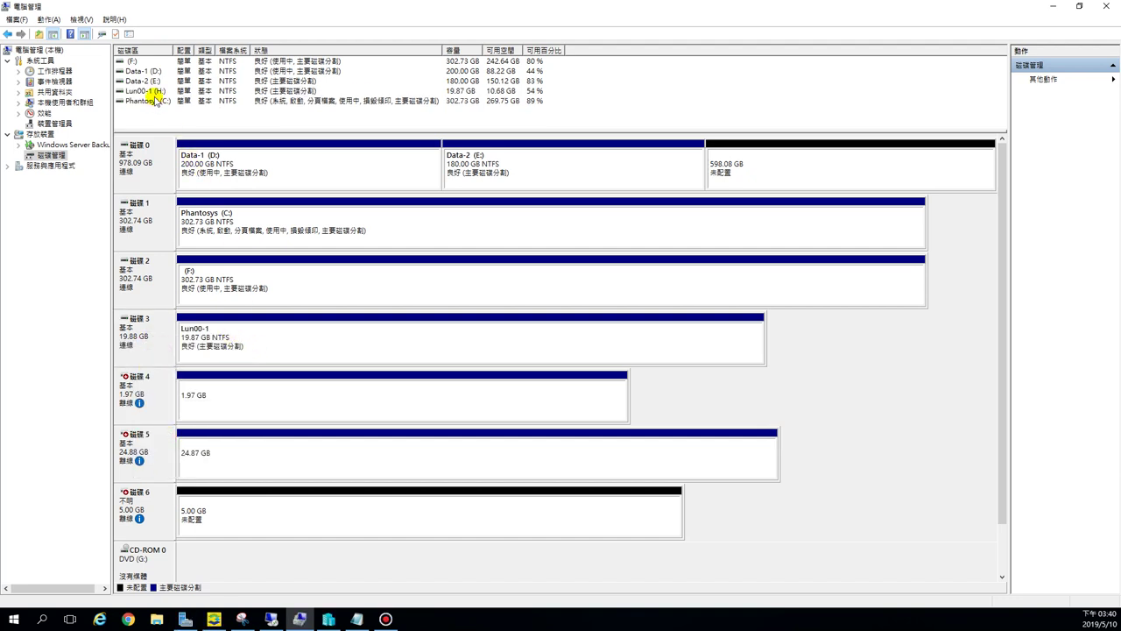
left_click(155, 93)
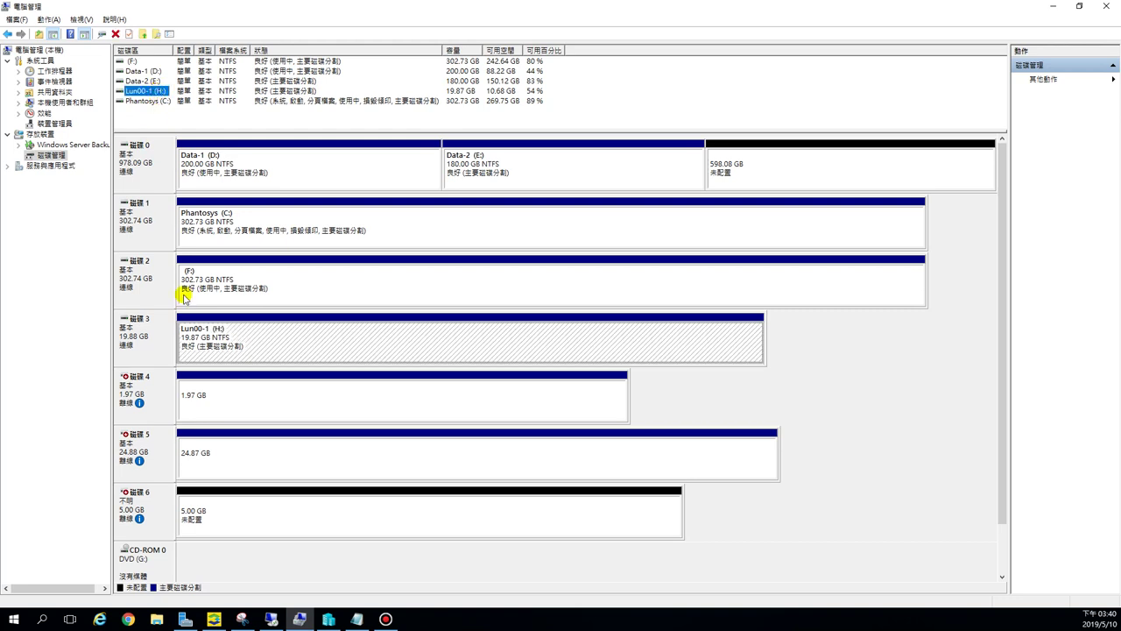
Bring Disk 4 and Disk 5 online
right_click(155, 396)
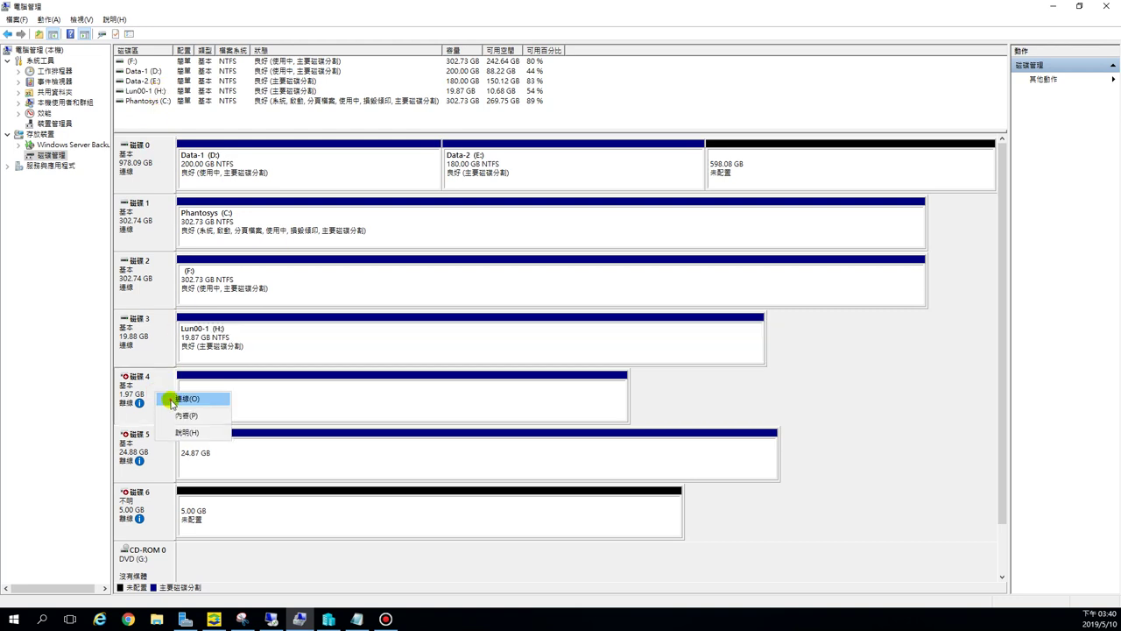
left_click(173, 403)
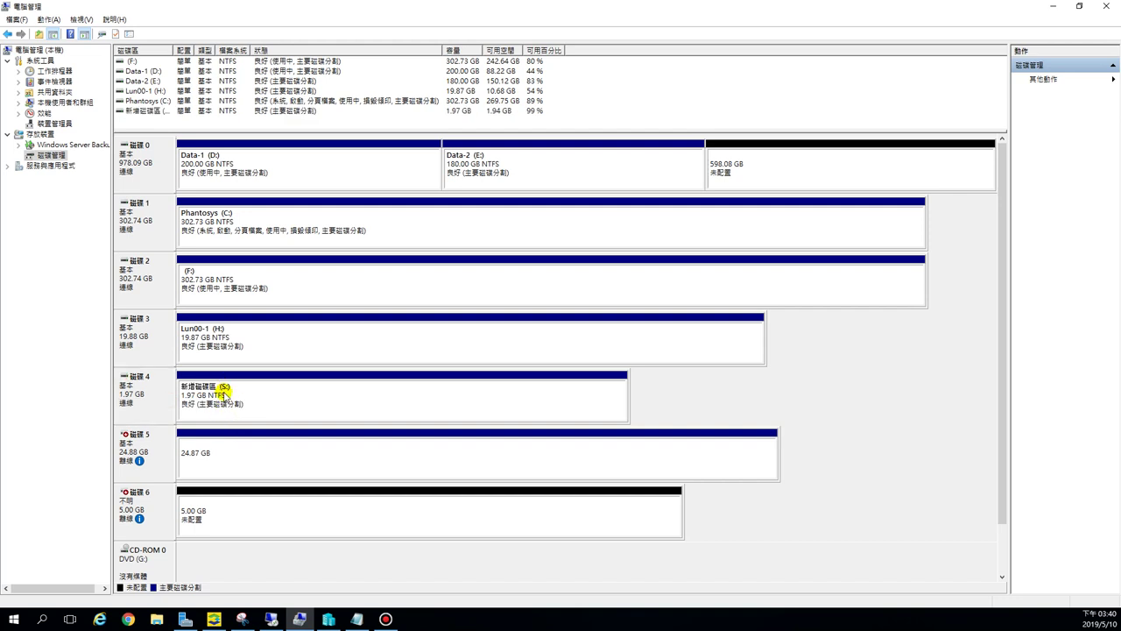
right_click(147, 450)
left_click(172, 458)
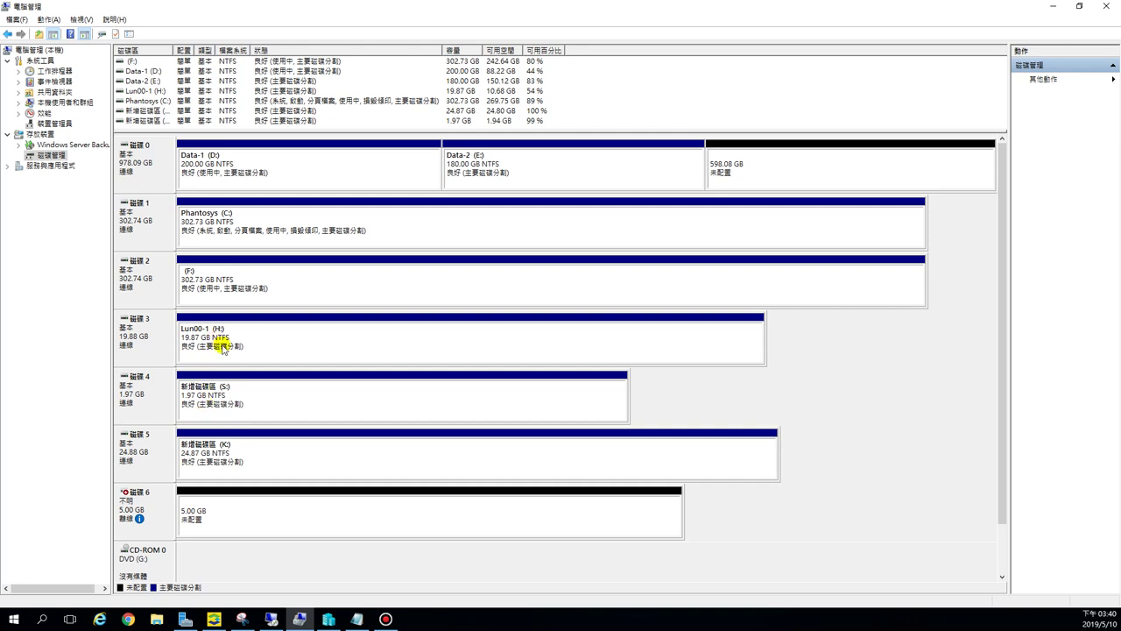
Bring the 5.00 GB Disk 6 online and initialize it with the GPT partition style
mouse_move(140, 499)
right_click(141, 511)
left_click(154, 516)
right_click(136, 520)
left_click(153, 519)
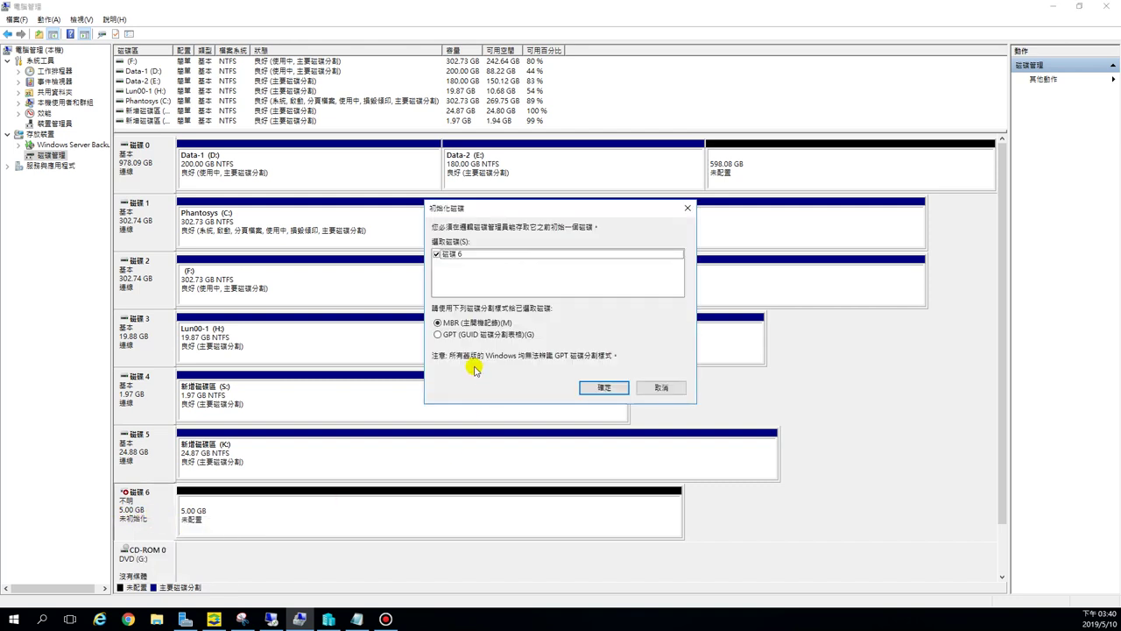
left_click(439, 336)
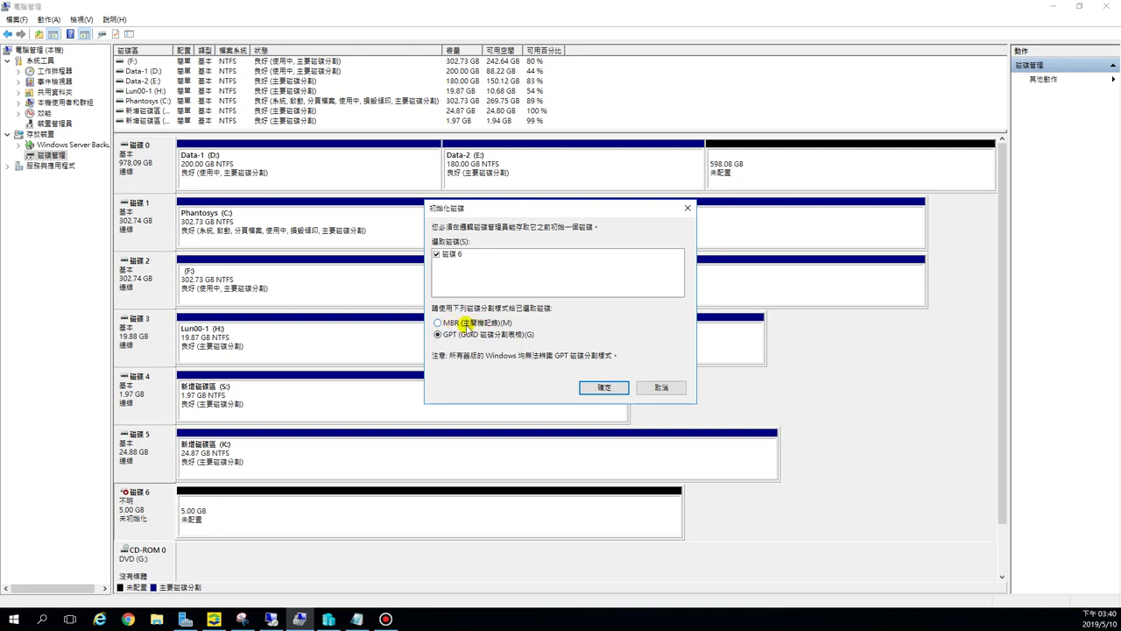
left_click(600, 388)
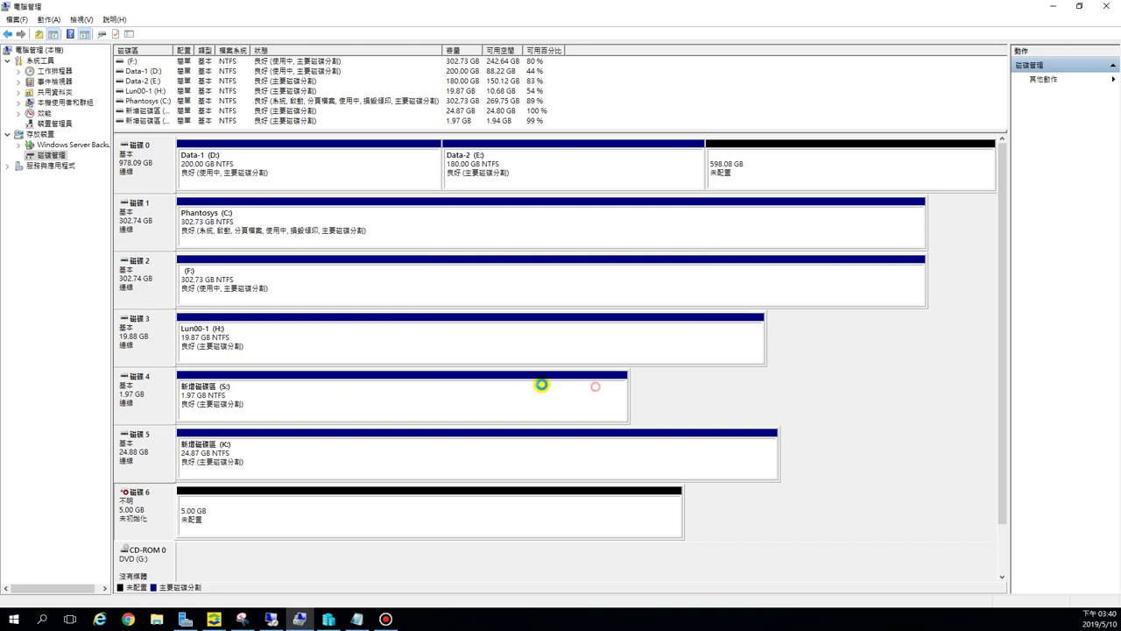
Create a 5086 MB simple volume on Disk 6 with drive letter W, quick-formatted as NTFS with the default label
left_click(223, 515)
right_click(225, 519)
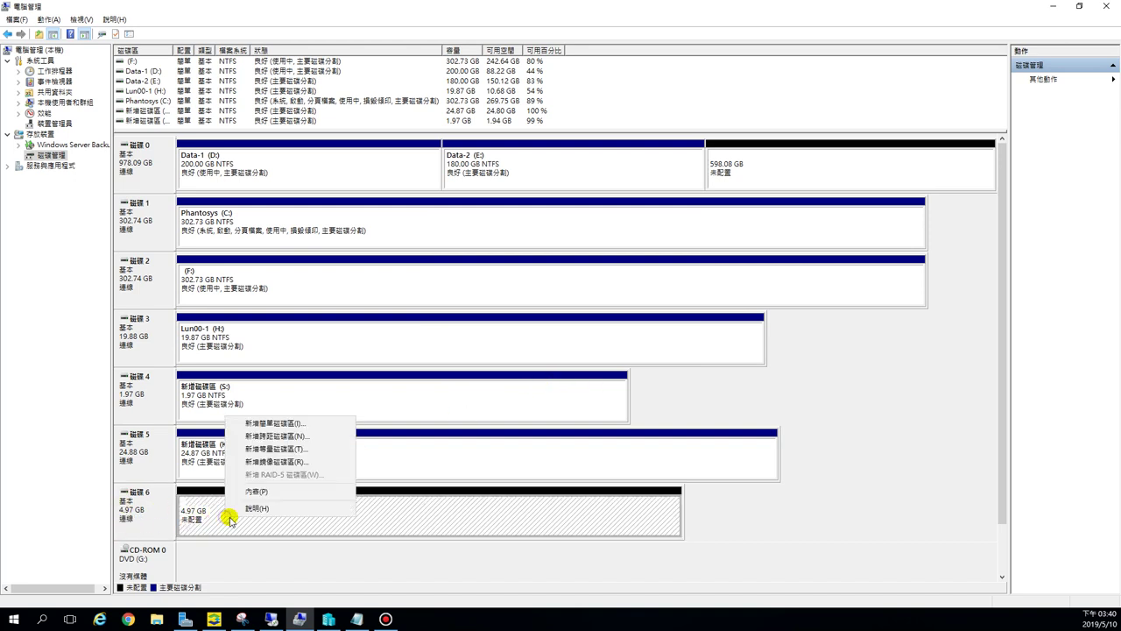
left_click(286, 424)
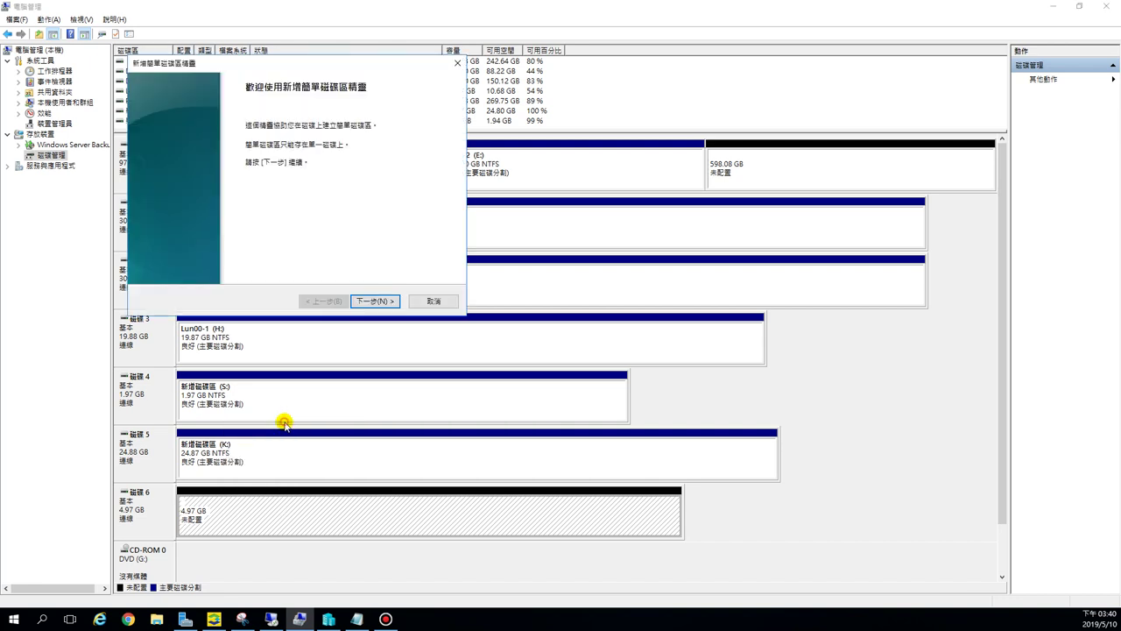
left_click(375, 302)
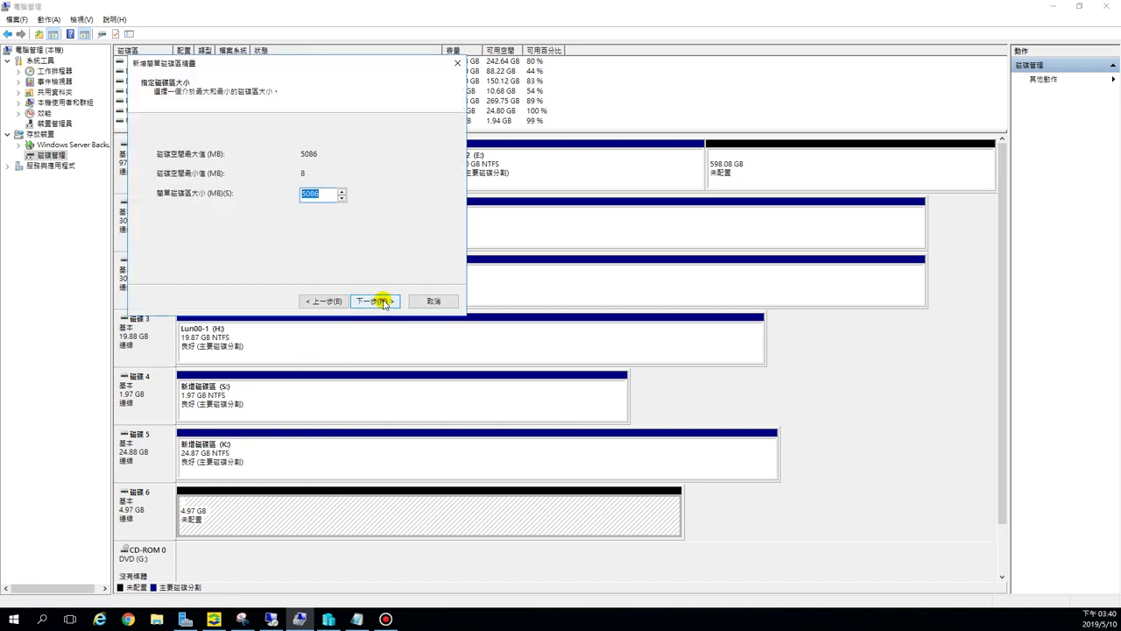
left_click(383, 301)
left_click(366, 153)
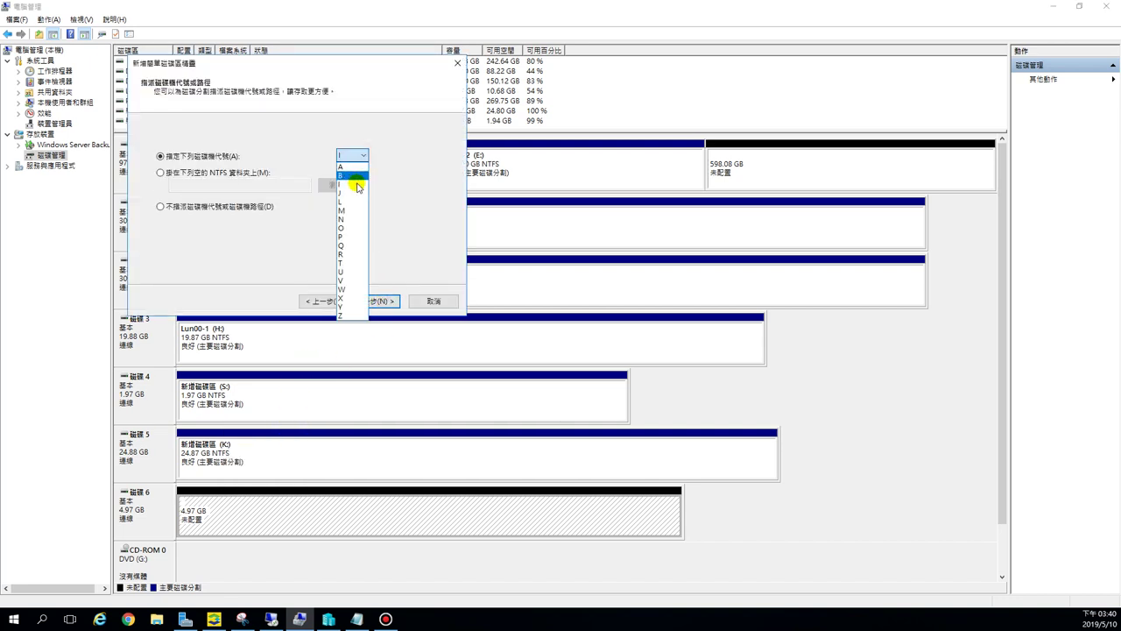
left_click(345, 290)
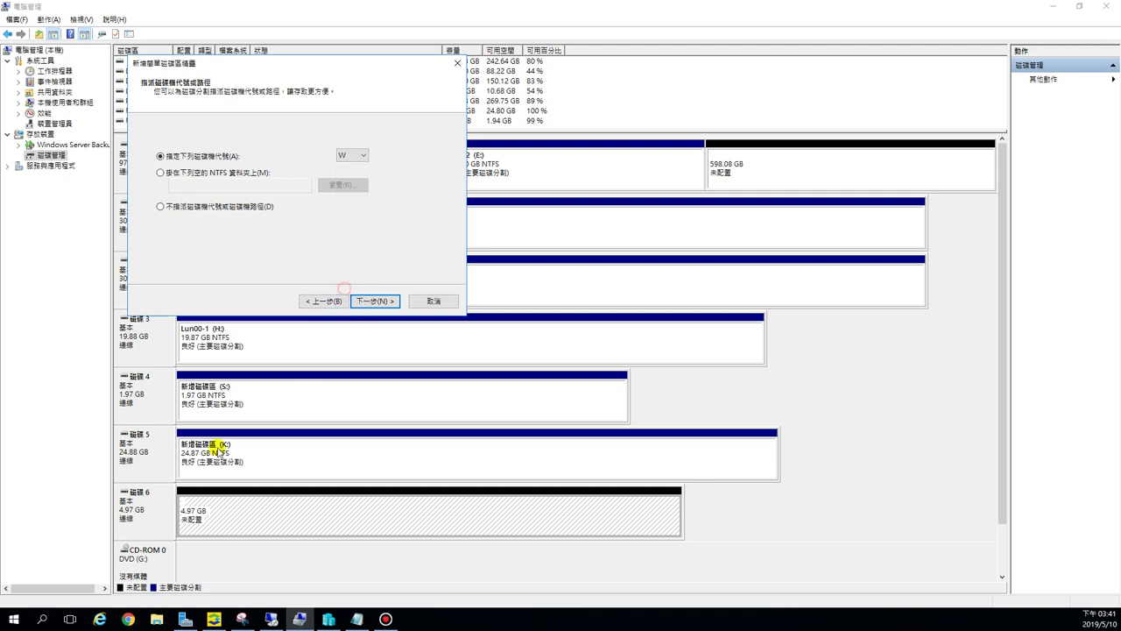
left_click(372, 302)
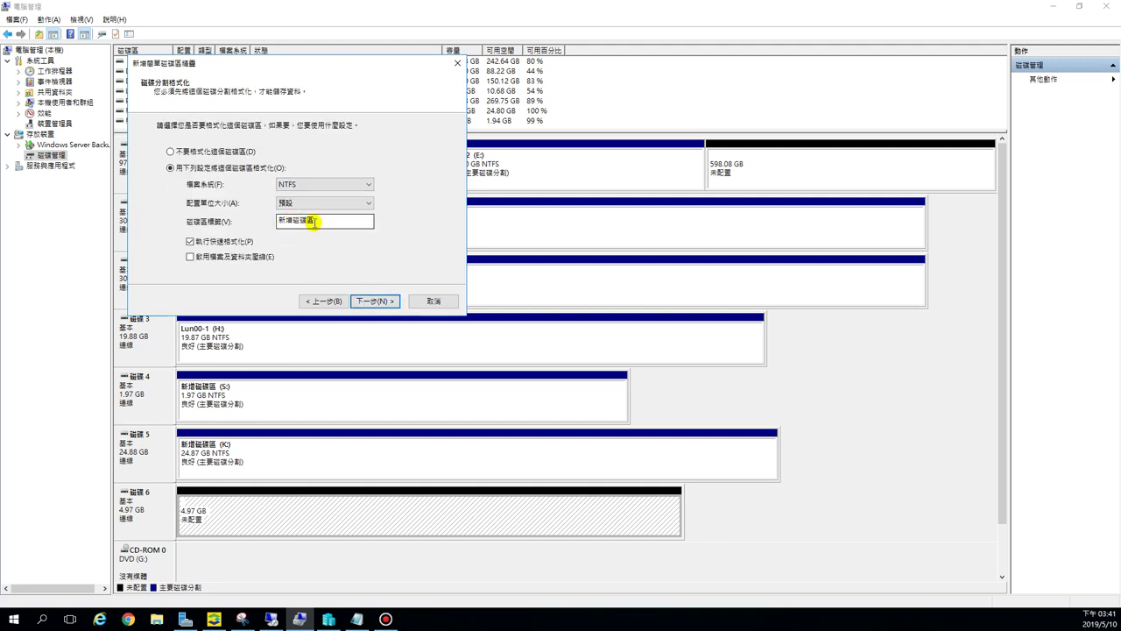
left_click(376, 302)
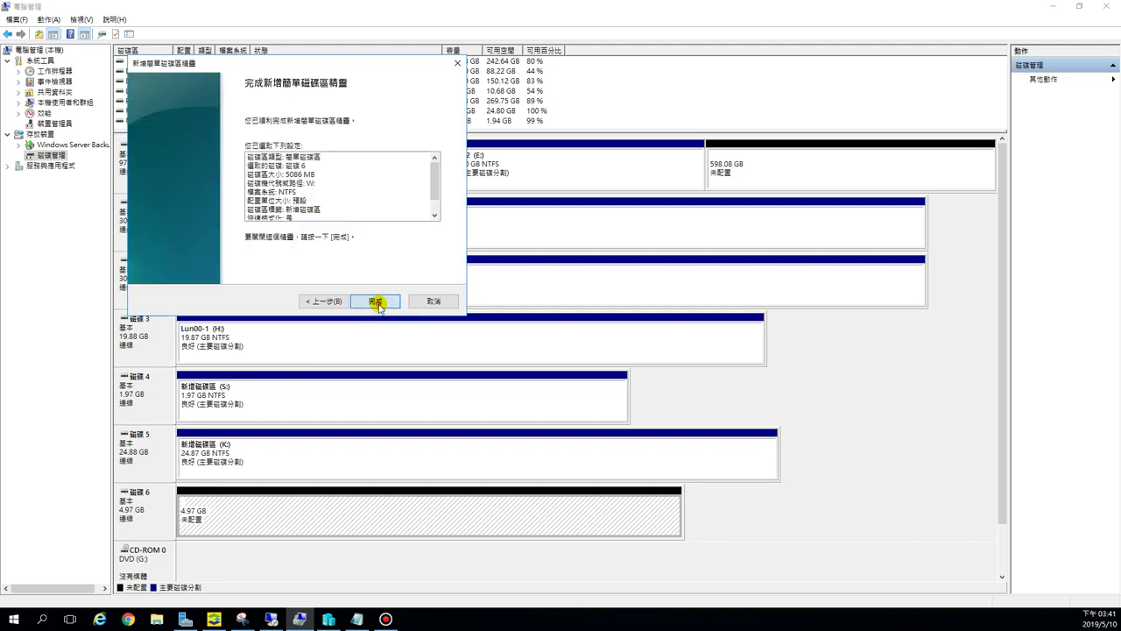
left_click(377, 302)
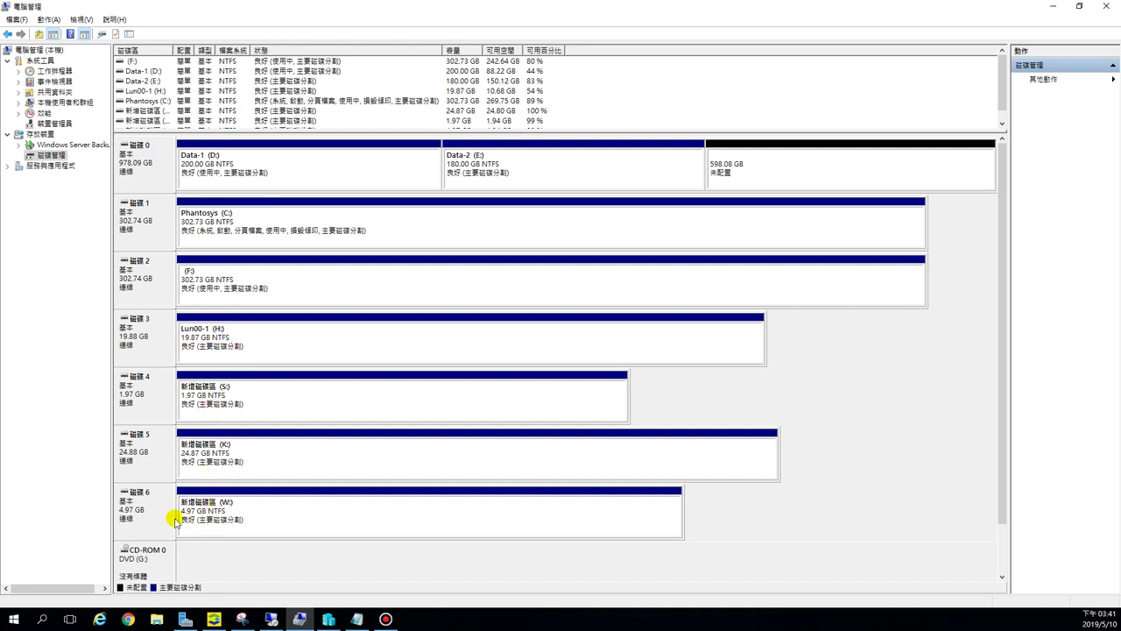
In a maximized File Explorer window, look through the contents of the shared volumes H:, K:, S: and W:
left_click(156, 619)
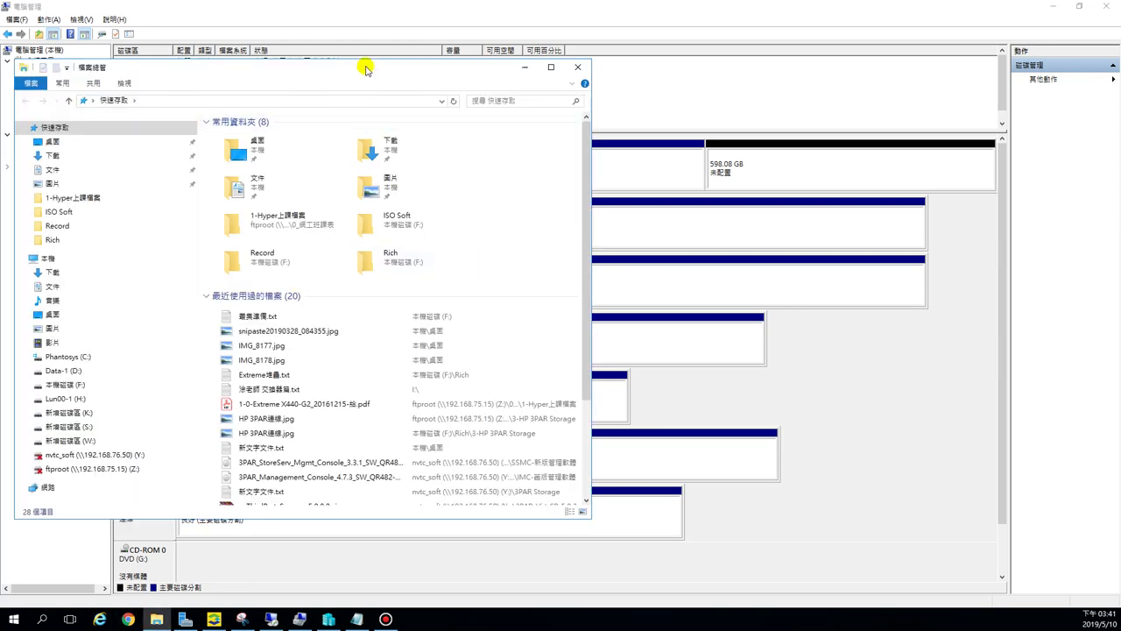
double_click(365, 67)
left_click(68, 336)
left_click(80, 350)
left_click(77, 365)
left_click(77, 377)
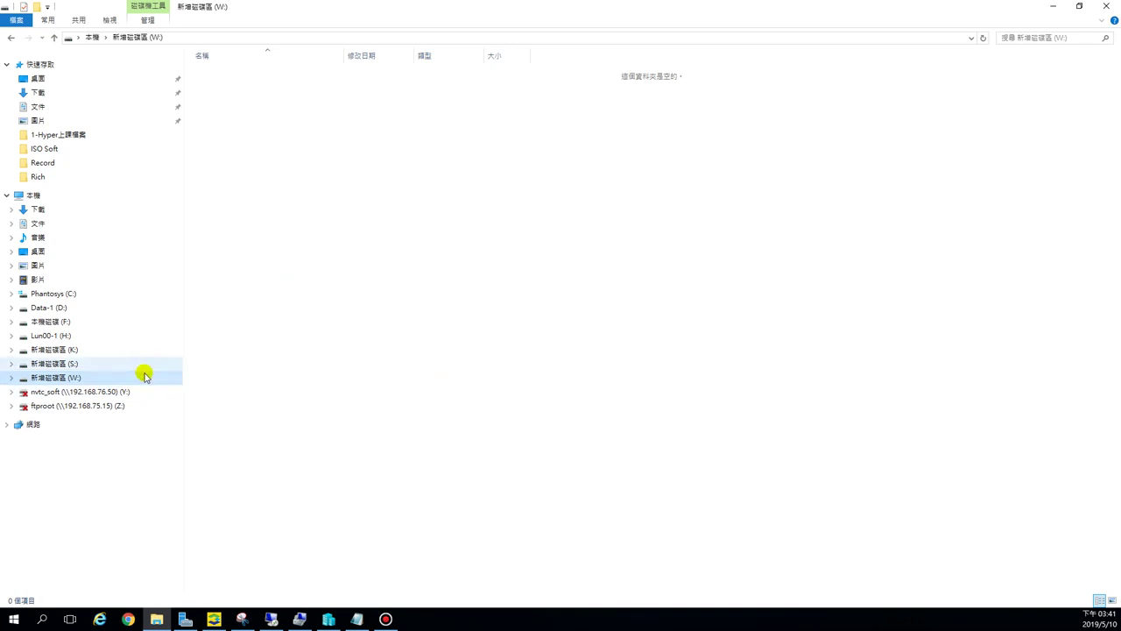
left_click(48, 336)
left_click(51, 351)
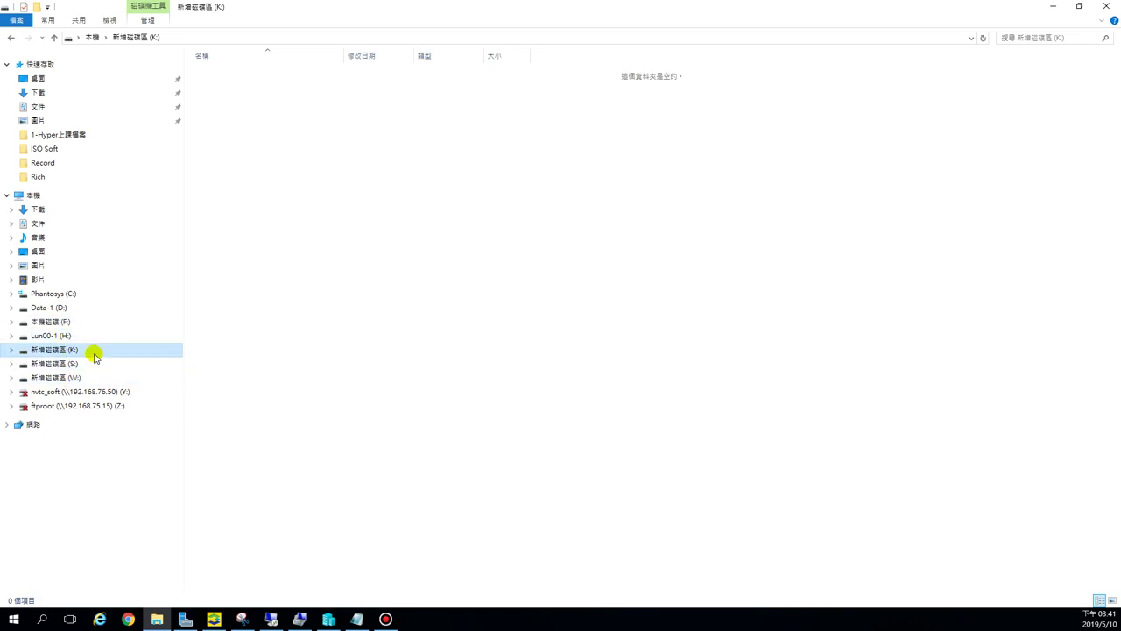
Switch to the 192.168.91.116 remote session at full screen and replace its Computer Management window with the iSCSI Initiator
left_click(275, 622)
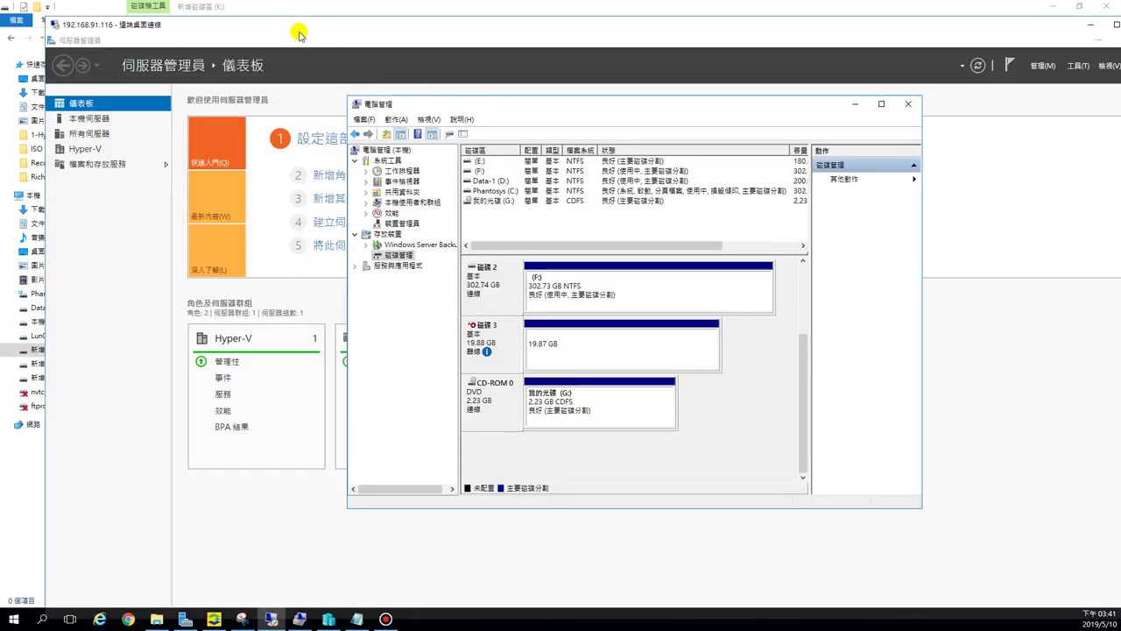
double_click(184, 29)
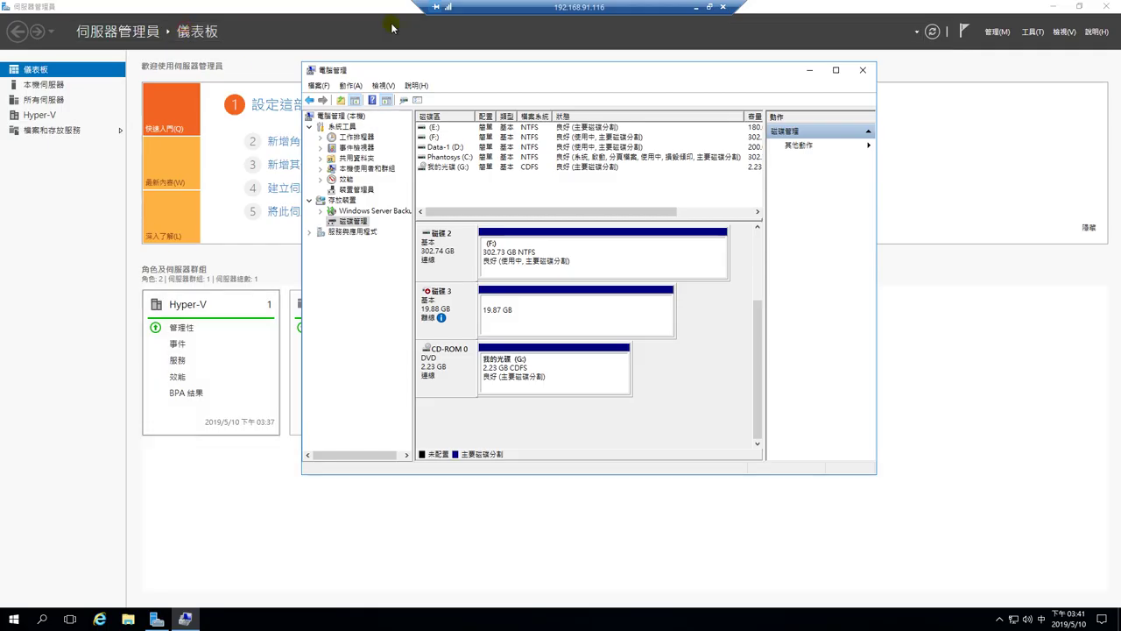
left_click(863, 70)
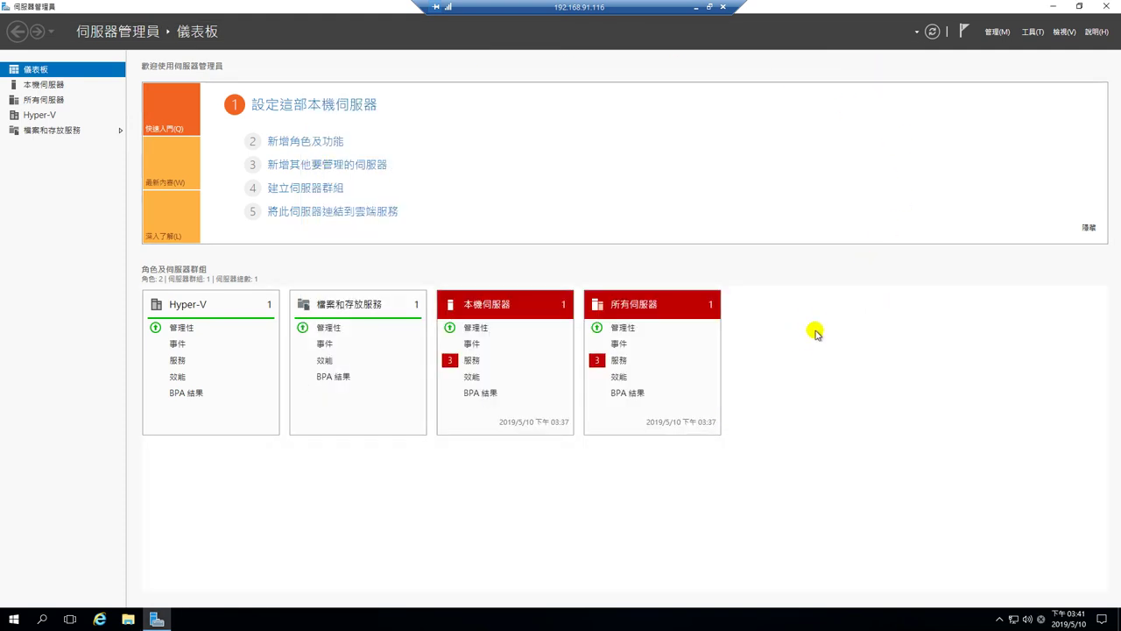
left_click(1032, 35)
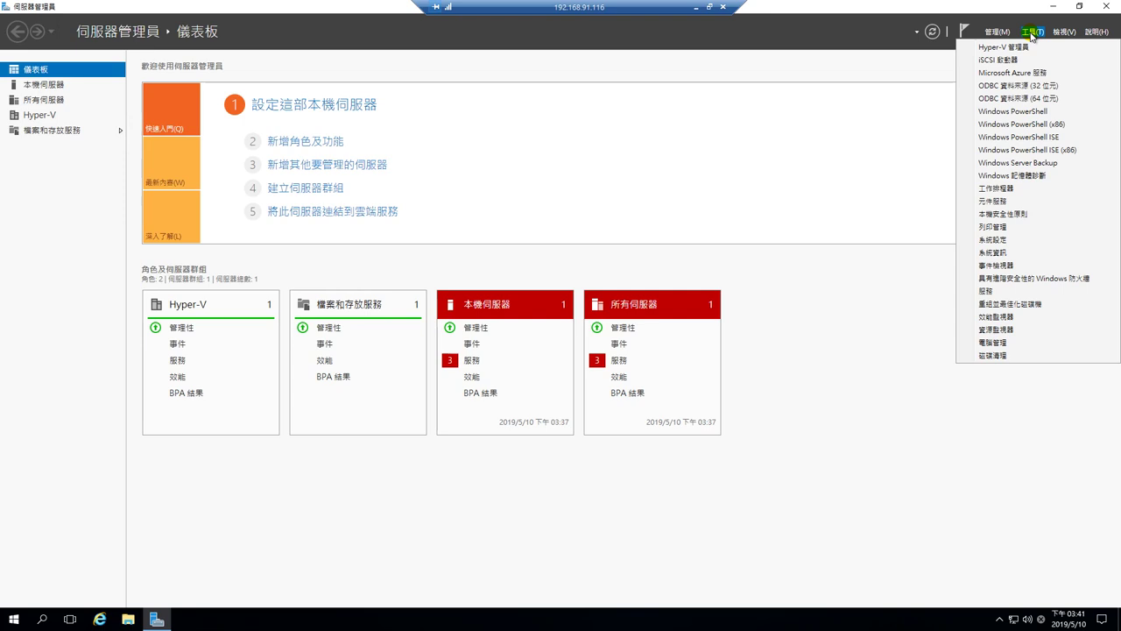
left_click(998, 61)
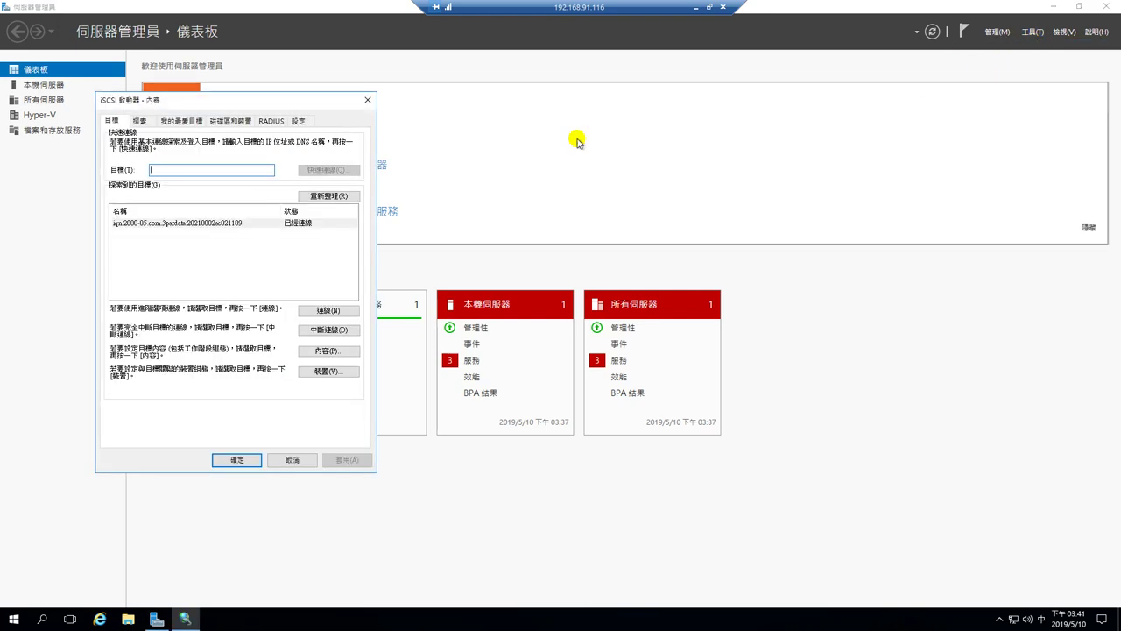
Try to auto-configure the iSCSI volume and device list, and check the initiator name in the configuration settings
left_click(233, 123)
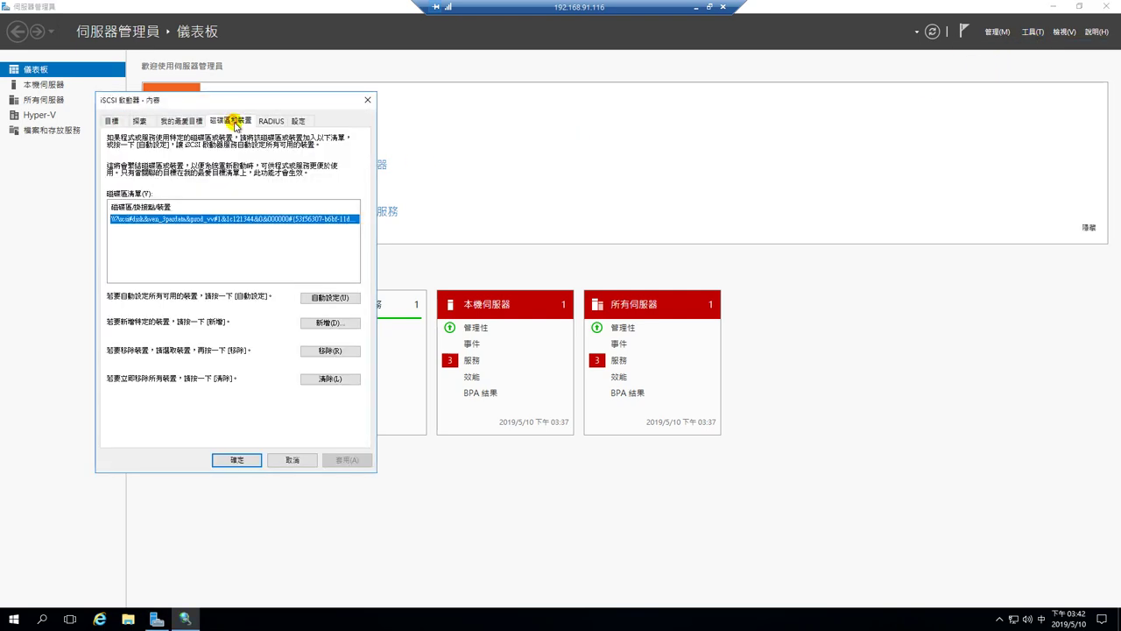
left_click(322, 299)
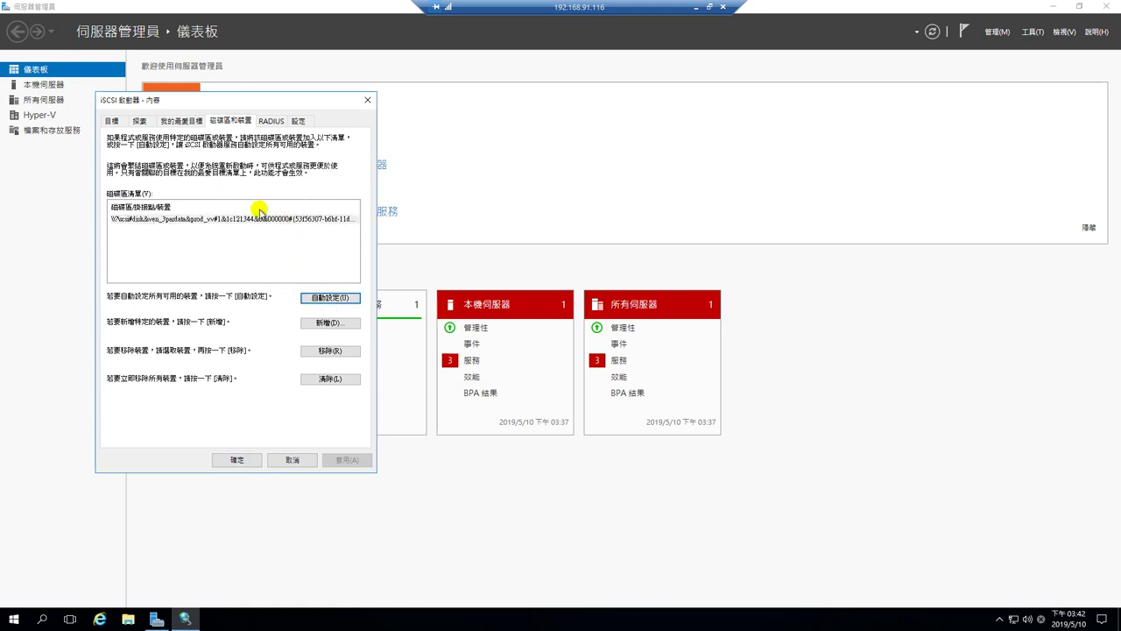
left_click(300, 122)
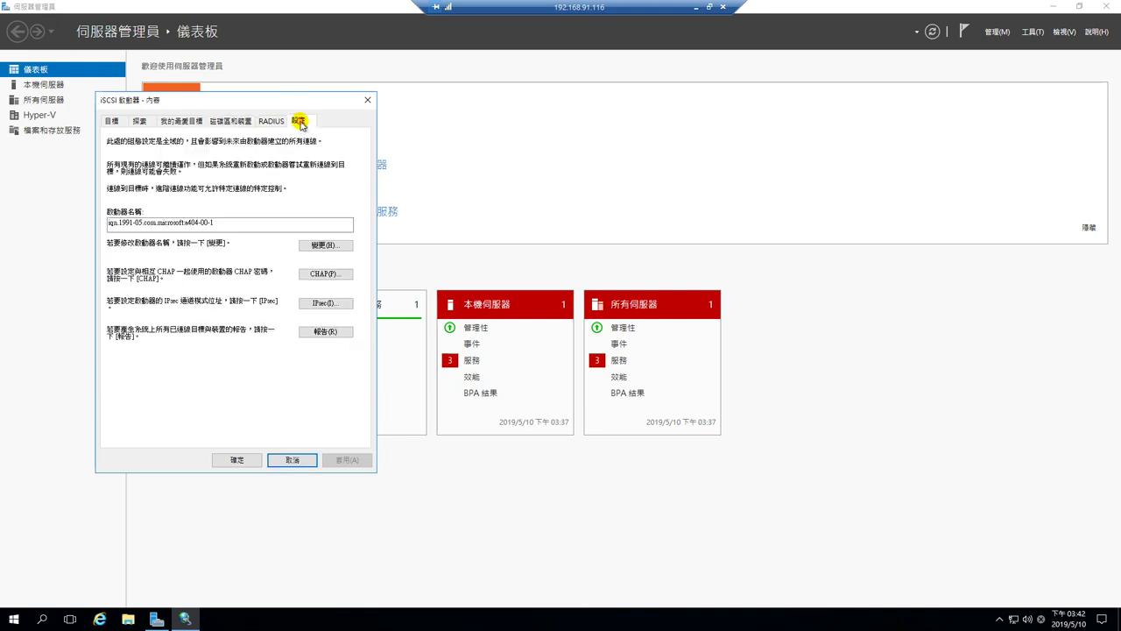
left_click(233, 223)
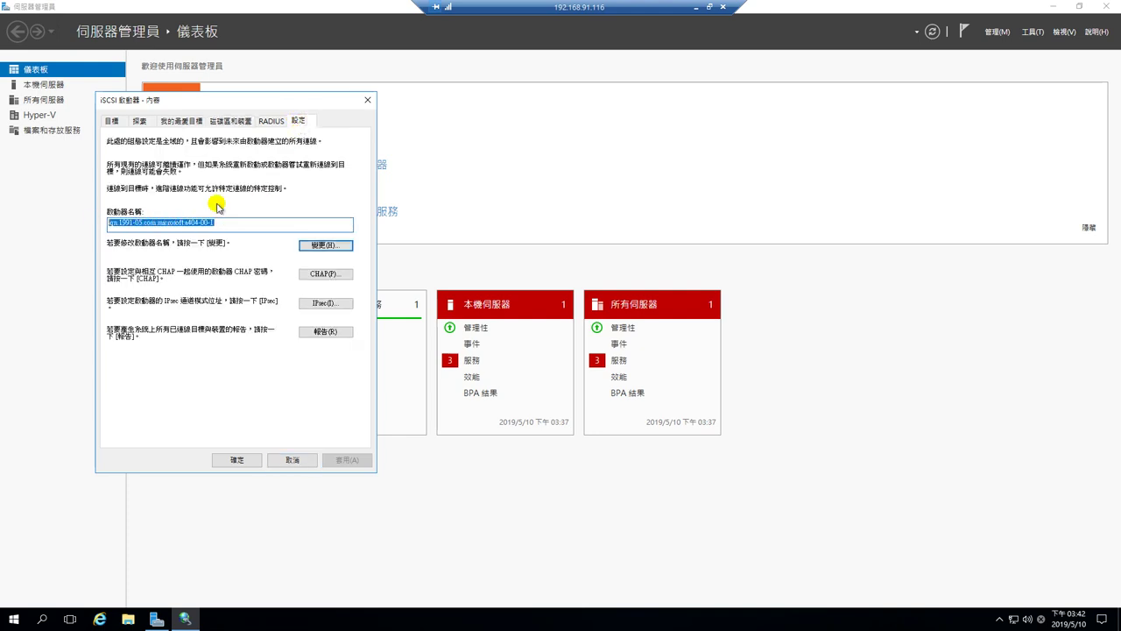
left_click(228, 222)
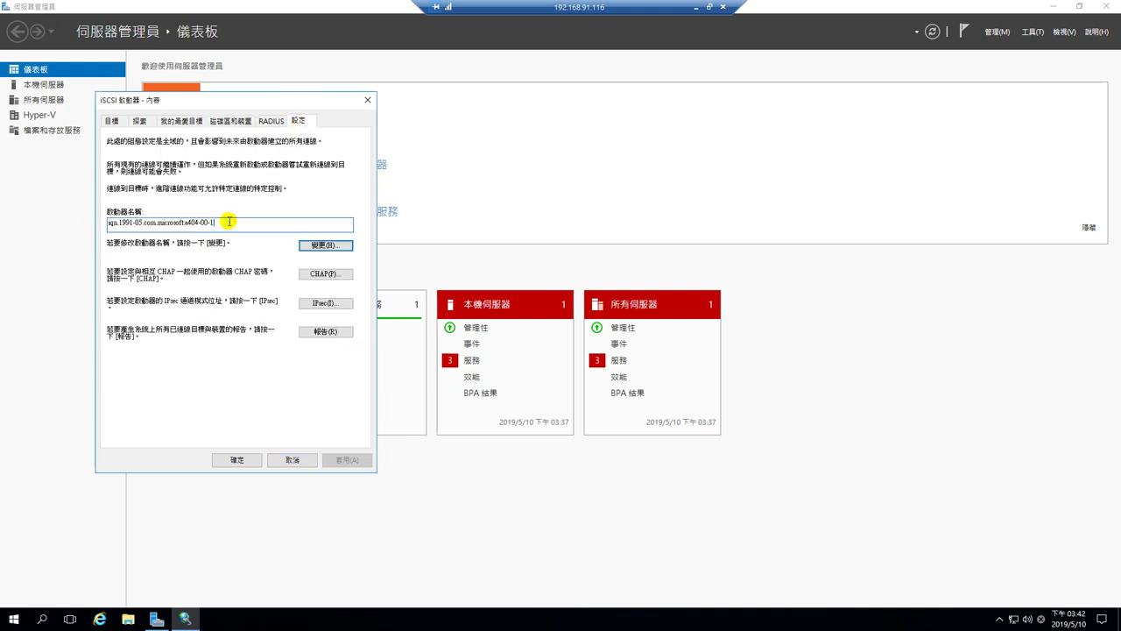
left_click_drag(225, 221, 98, 223)
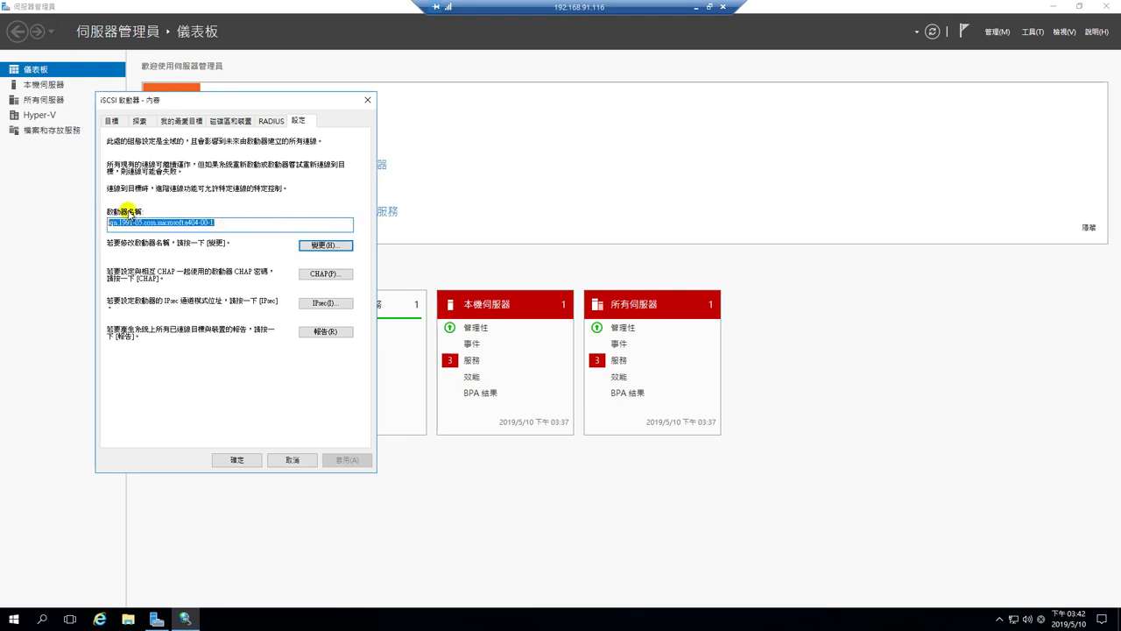
Disconnect all sessions of the discovered 3PAR target and connect to it again
left_click(231, 121)
left_click(112, 121)
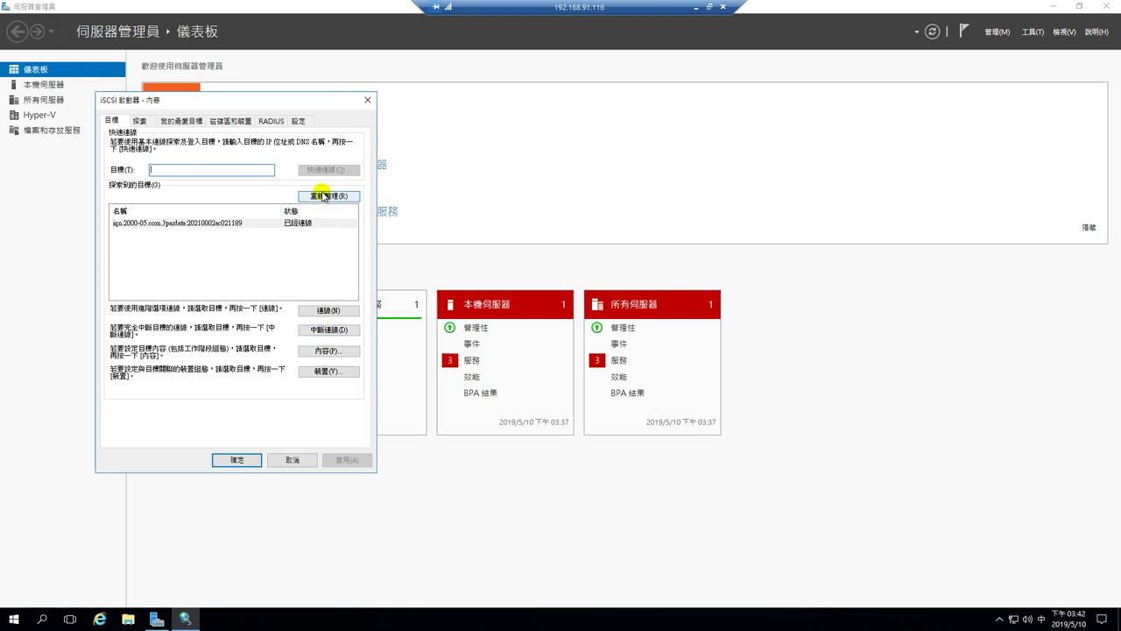
left_click(313, 329)
left_click(541, 349)
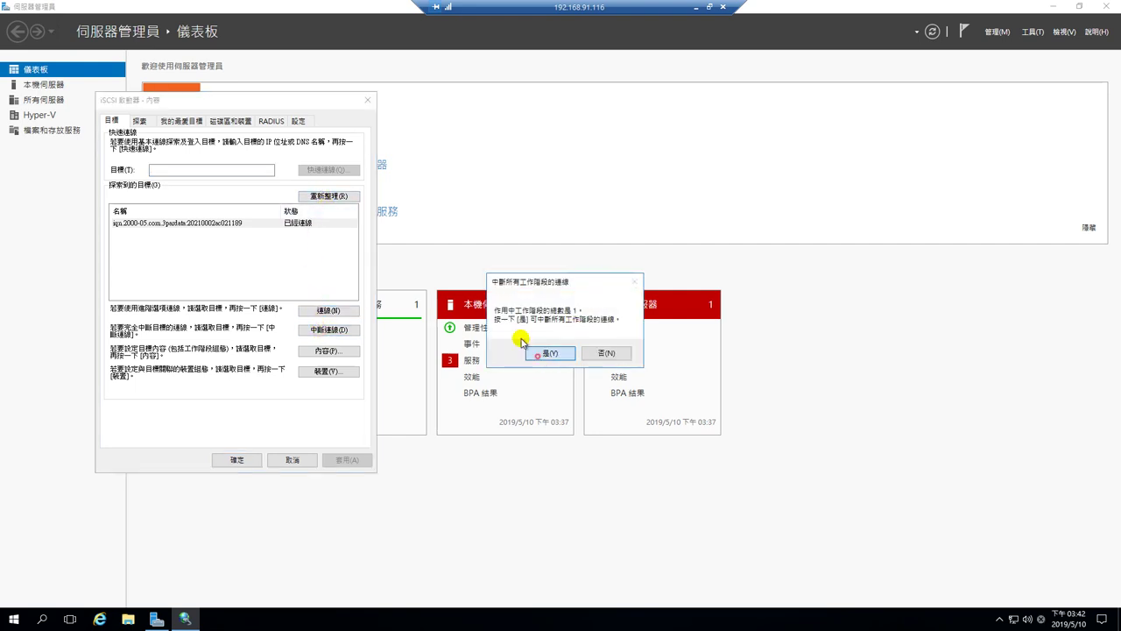
left_click(330, 311)
left_click(269, 214)
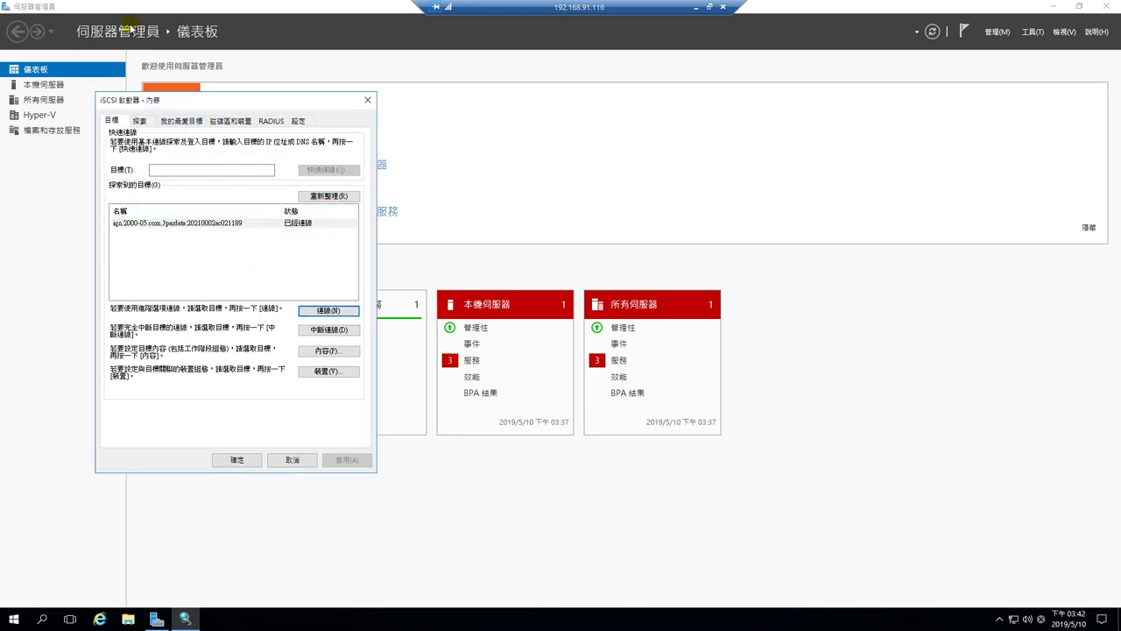
Check the a404-00 host's iSCSI paths in HP 3PAR Management Console, and return to the 192.168.91.116 remote session
left_click(696, 7)
key("alt+Tab")
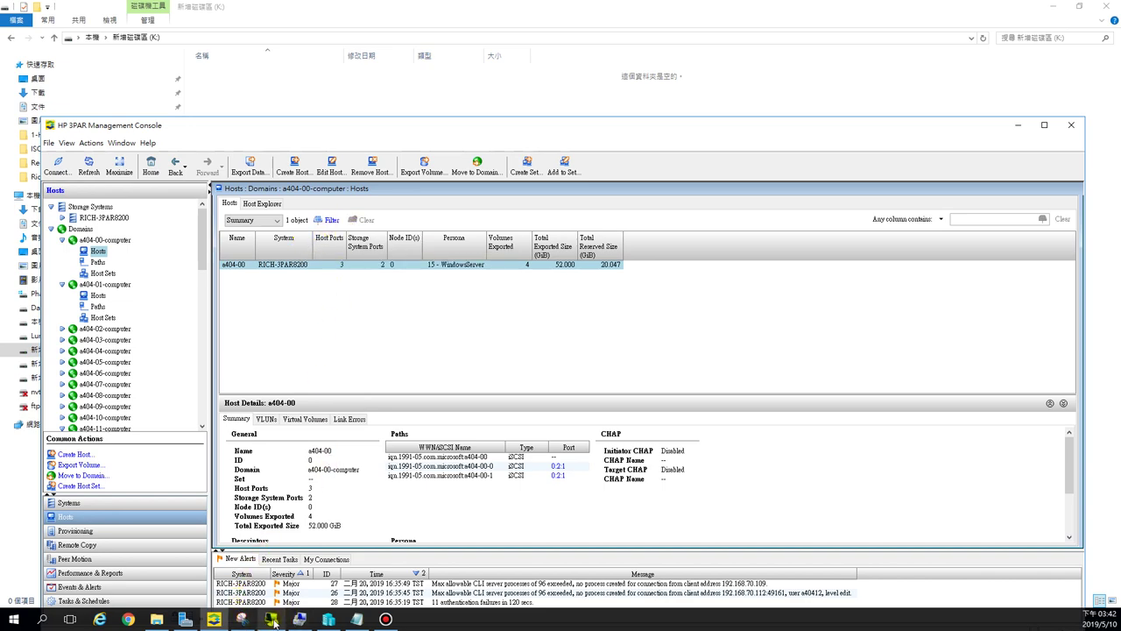
left_click(273, 619)
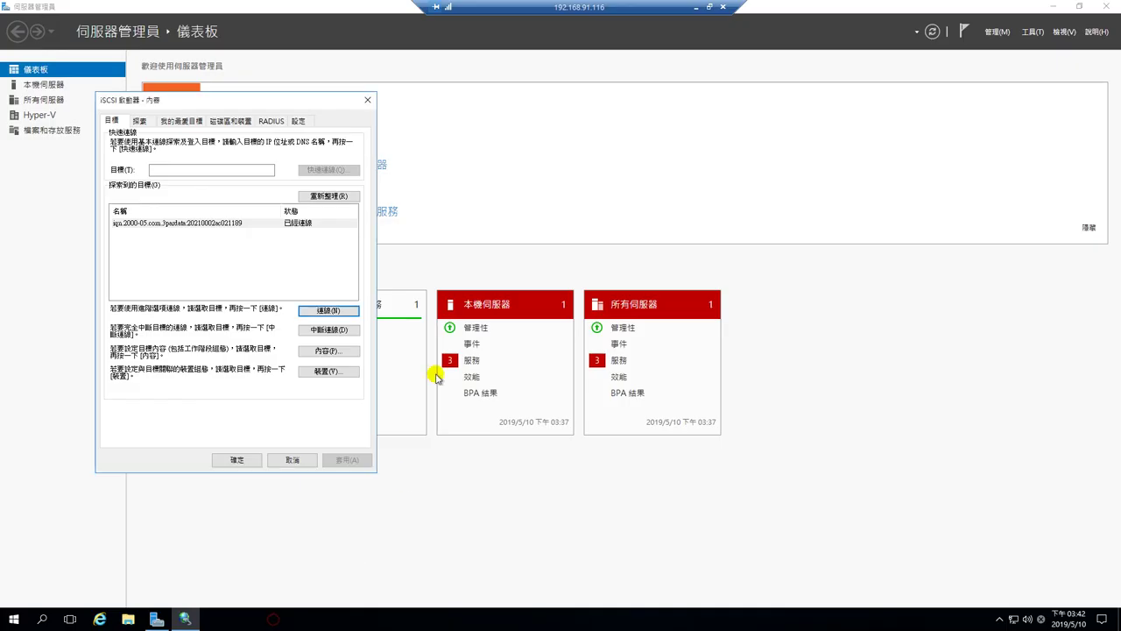
Review the discovery portal and favorite target, auto-configure the iSCSI volume and device list, and accept the initiator settings
left_click(139, 121)
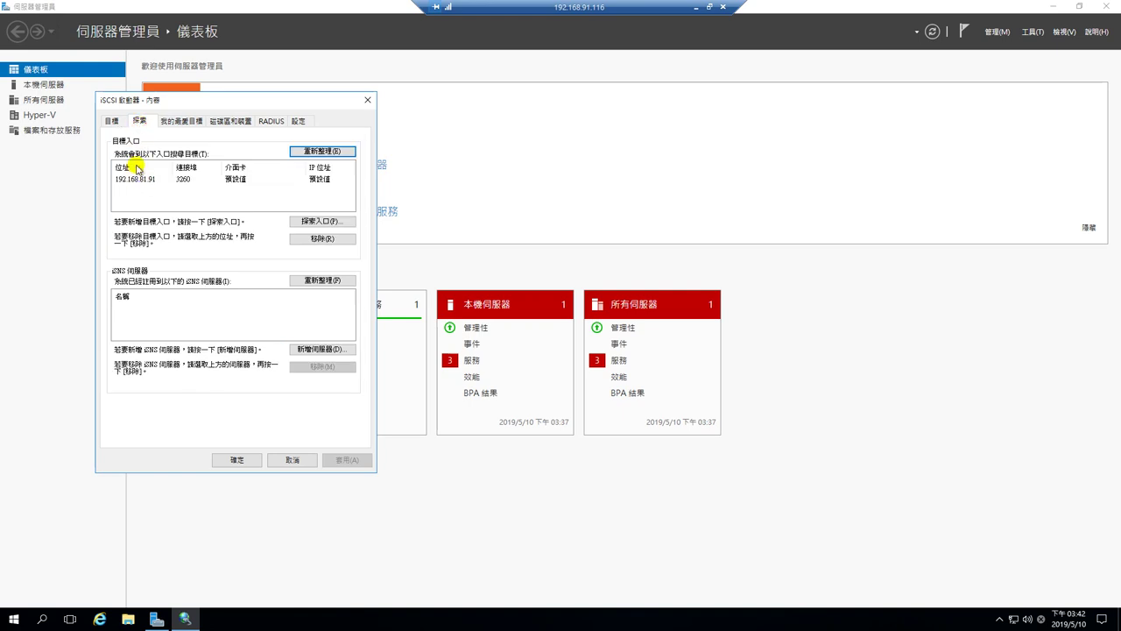
left_click(180, 123)
left_click(123, 234)
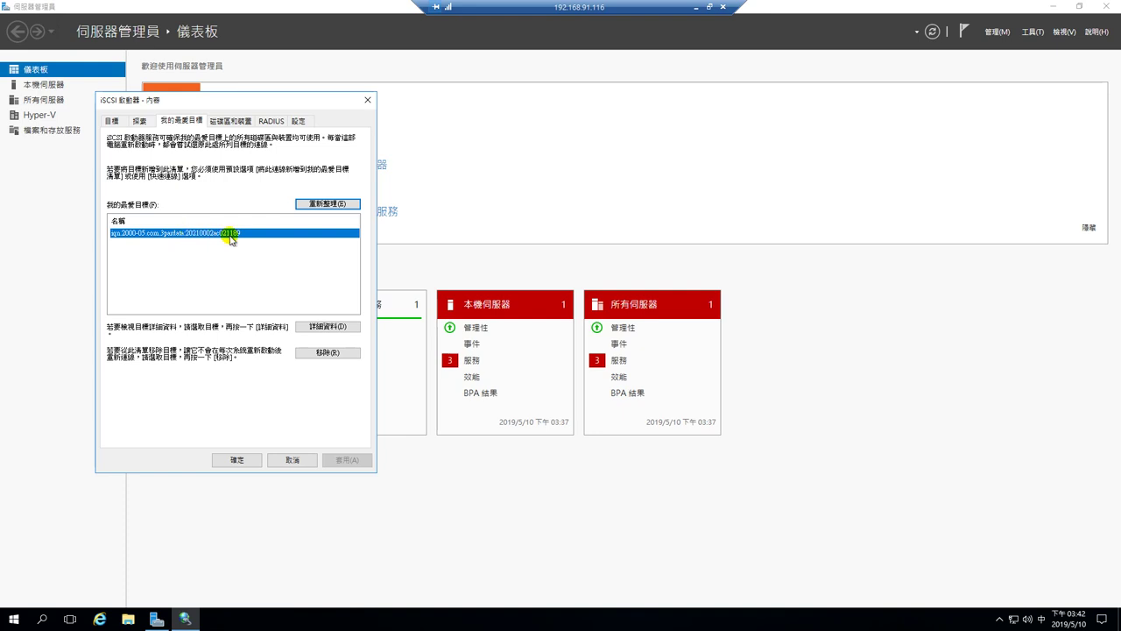
left_click(232, 122)
left_click(326, 298)
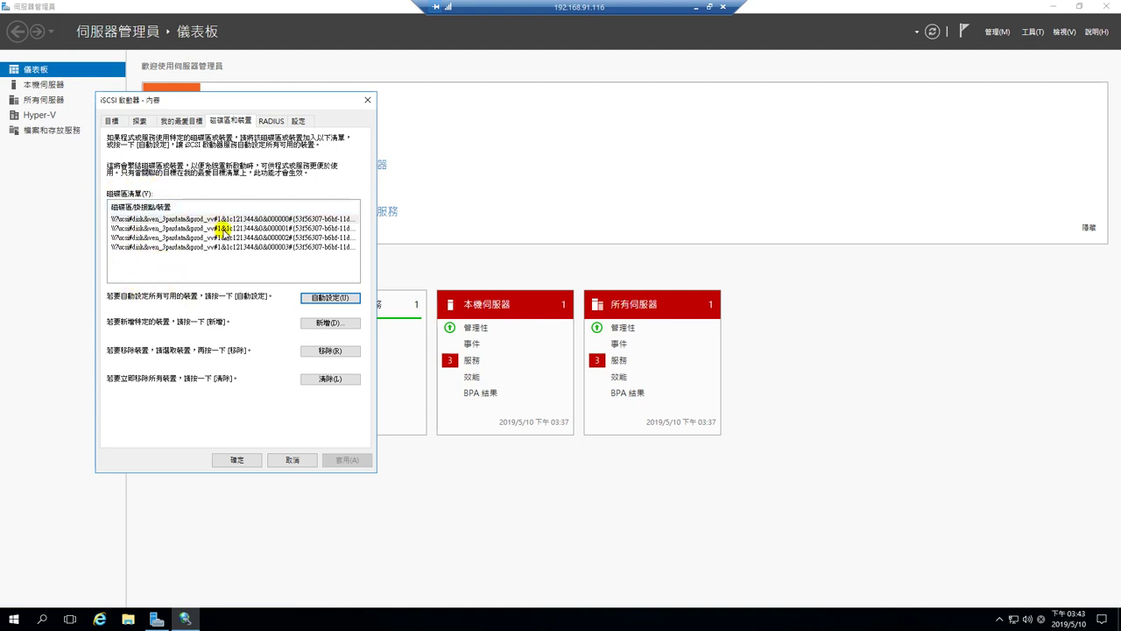
left_click(236, 460)
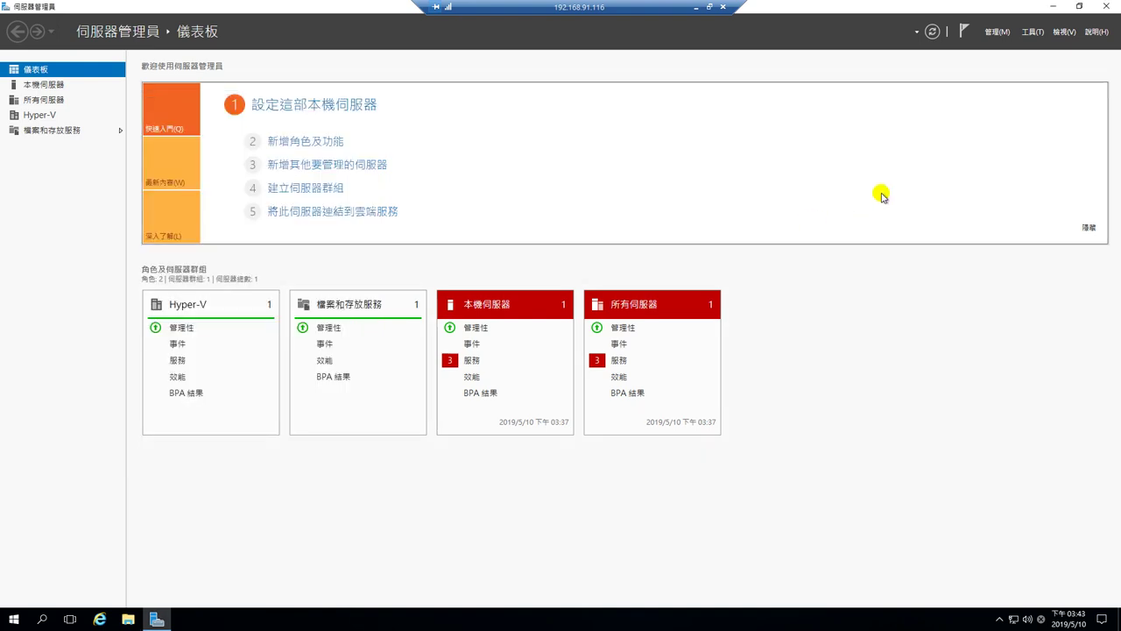
Open Disk Management in an enlarged Computer Management window and examine the status of Disk 3 through Disk 6
left_click(1033, 32)
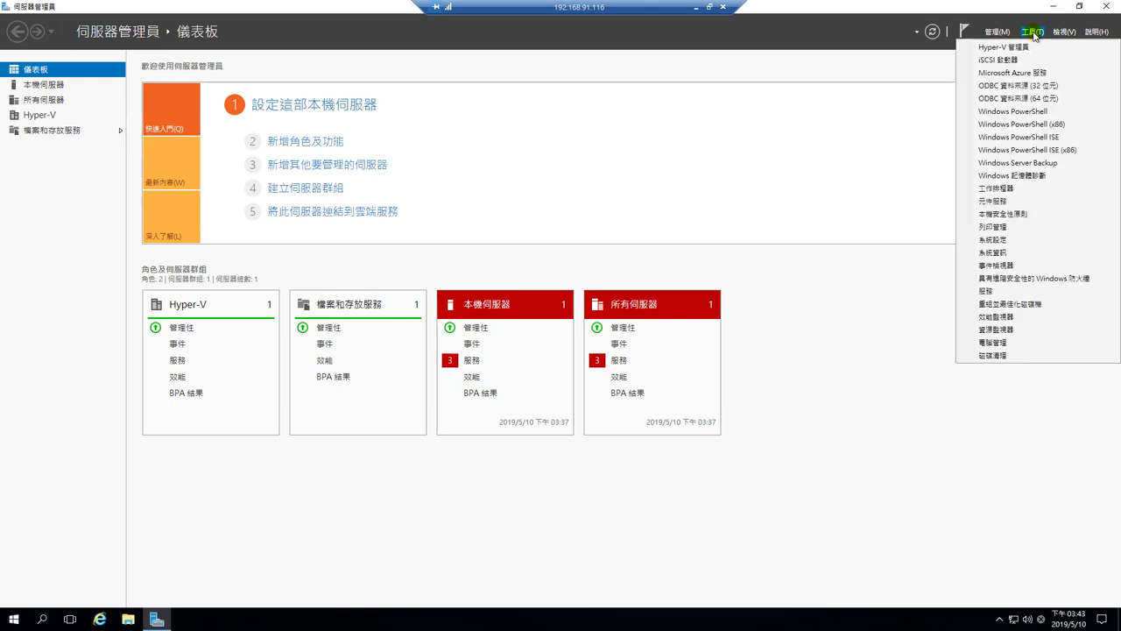
left_click(988, 343)
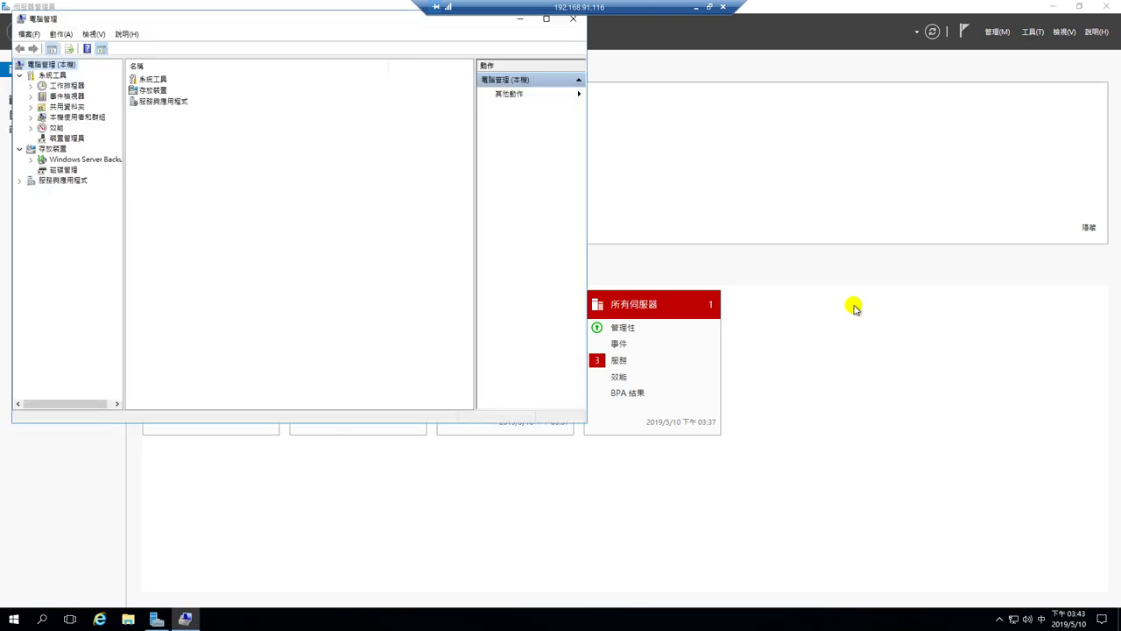
left_click_drag(262, 18, 371, 30)
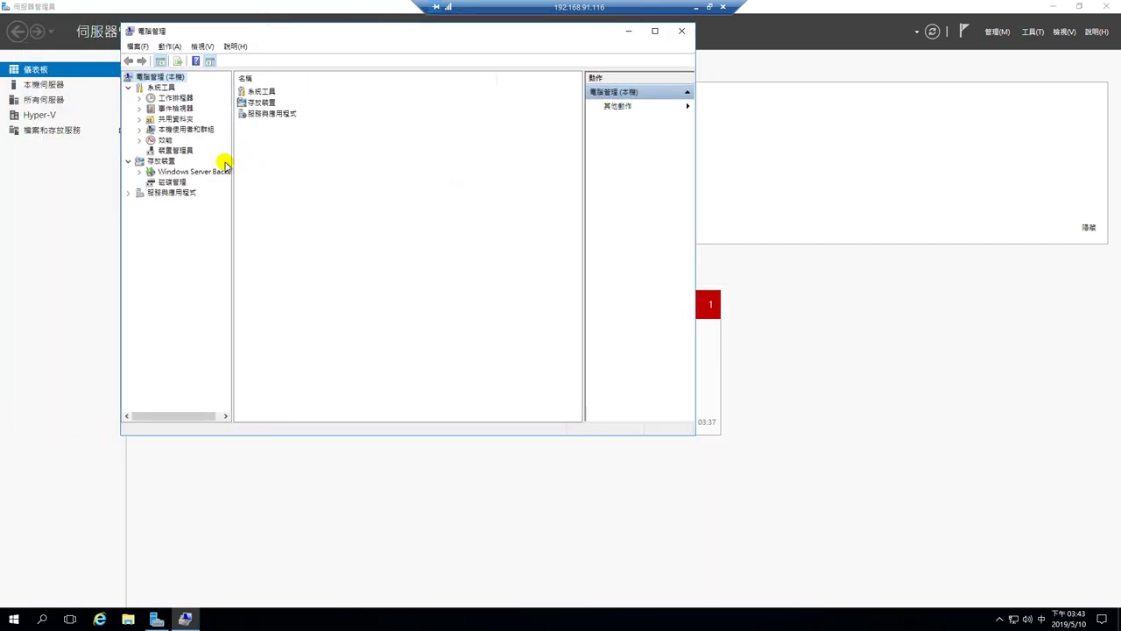
left_click(161, 183)
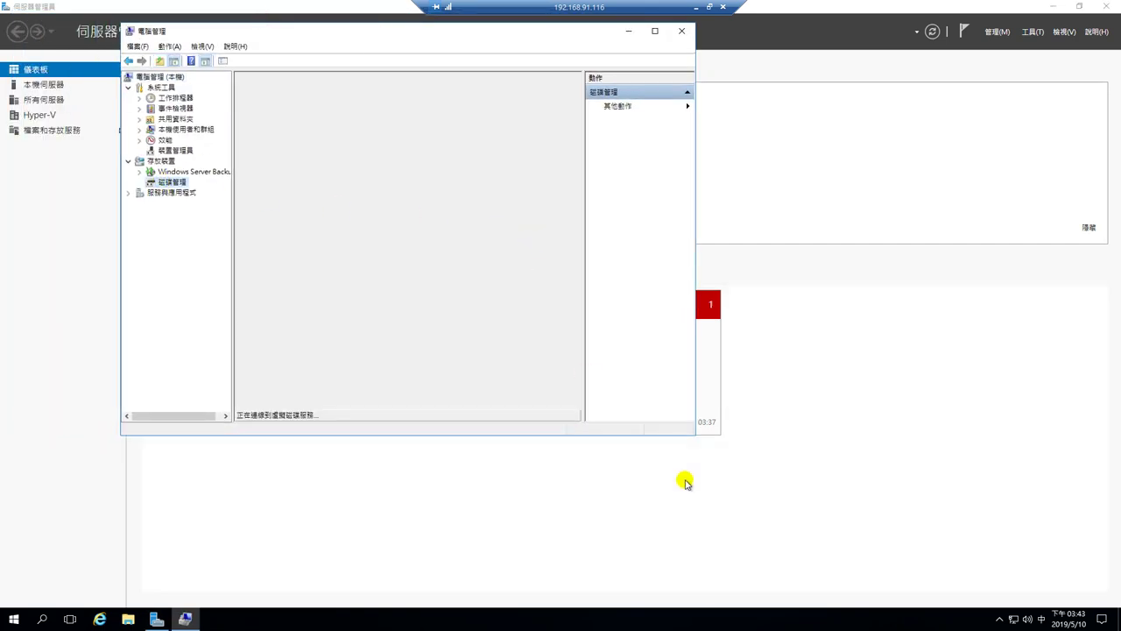
left_click_drag(697, 435, 976, 522)
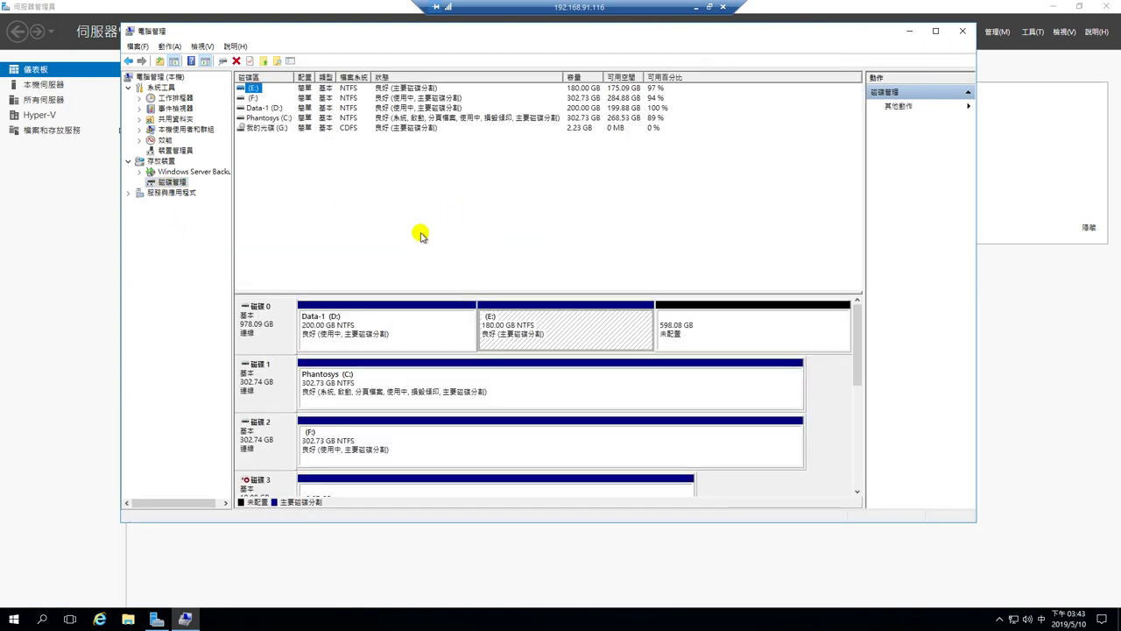
left_click_drag(751, 292, 755, 166)
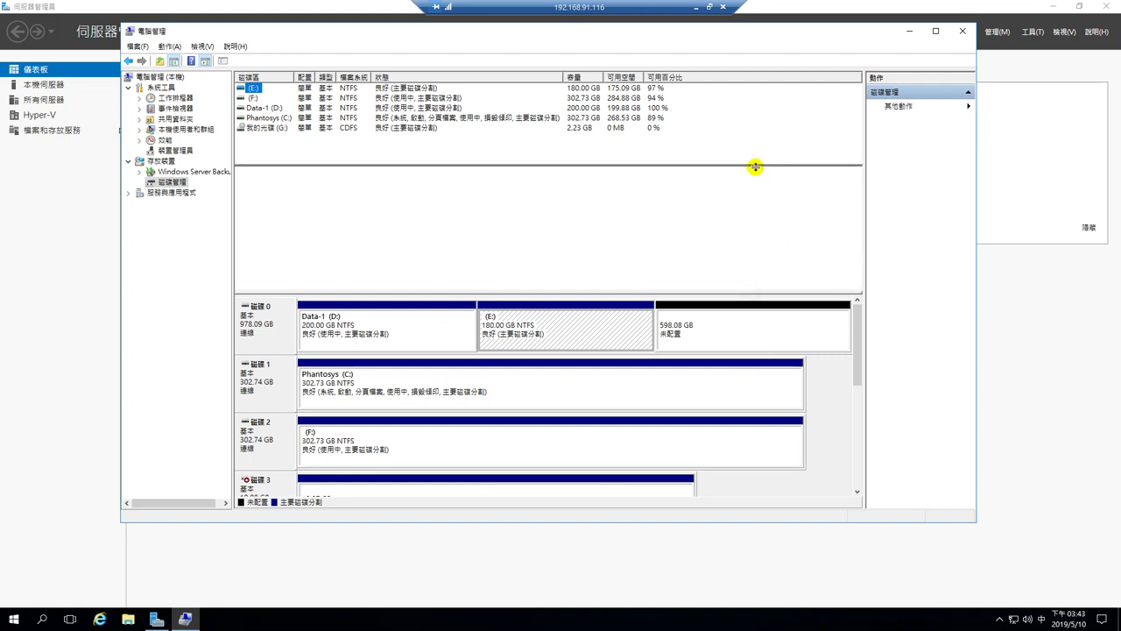
left_click_drag(858, 323, 856, 382)
mouse_move(253, 261)
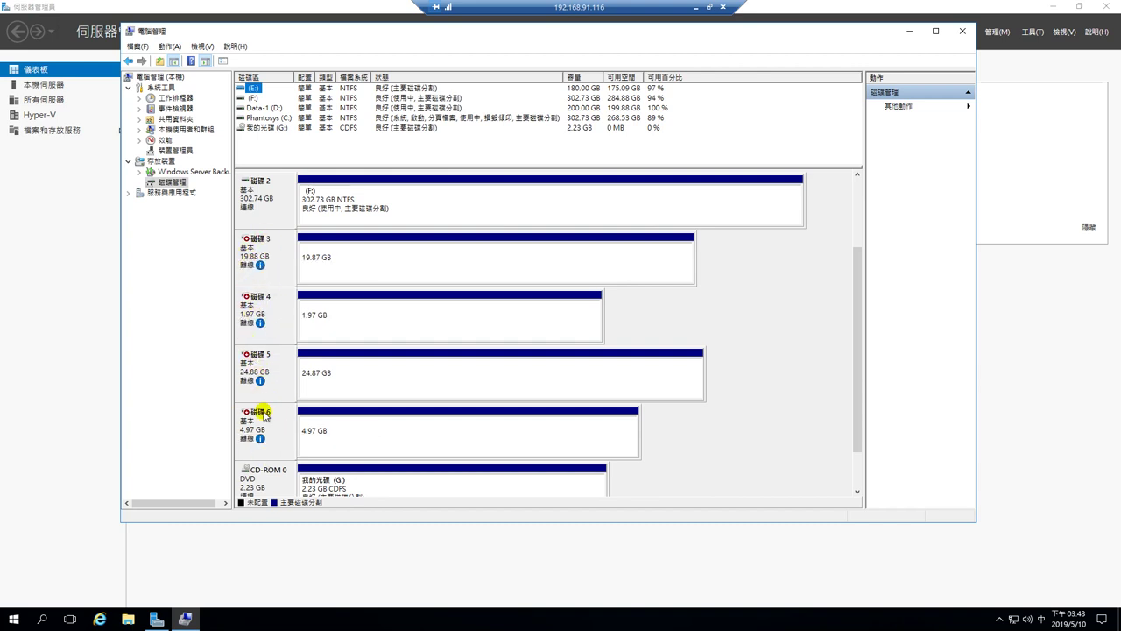
mouse_move(266, 443)
mouse_move(260, 385)
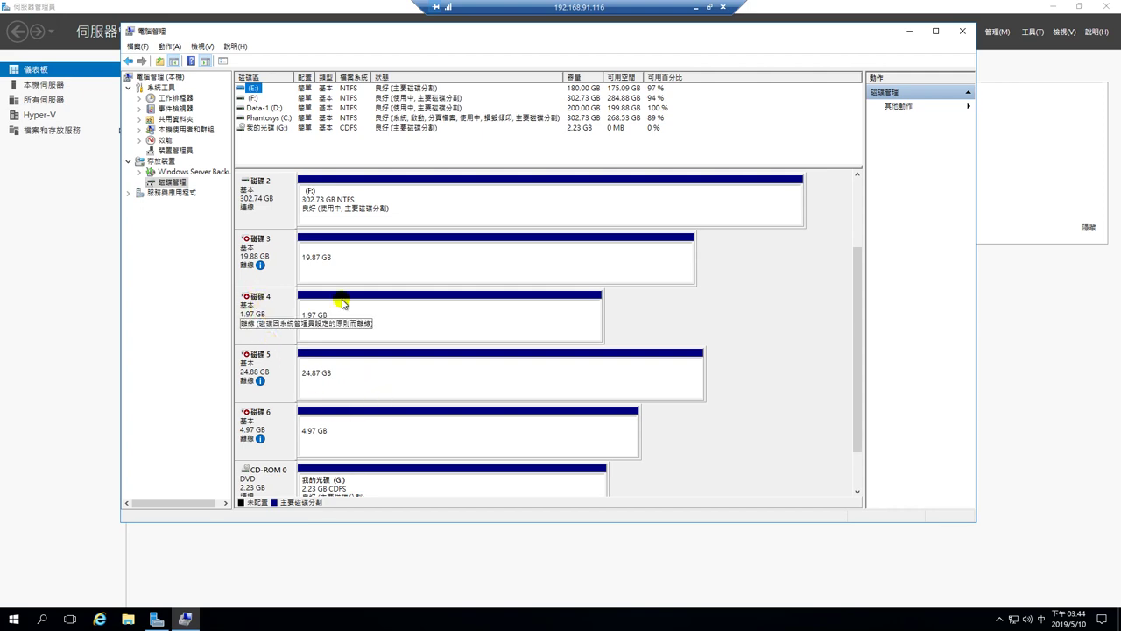
Switch back to the local server's Computer Management and look over the S:, K: and W: volumes
left_click(695, 7)
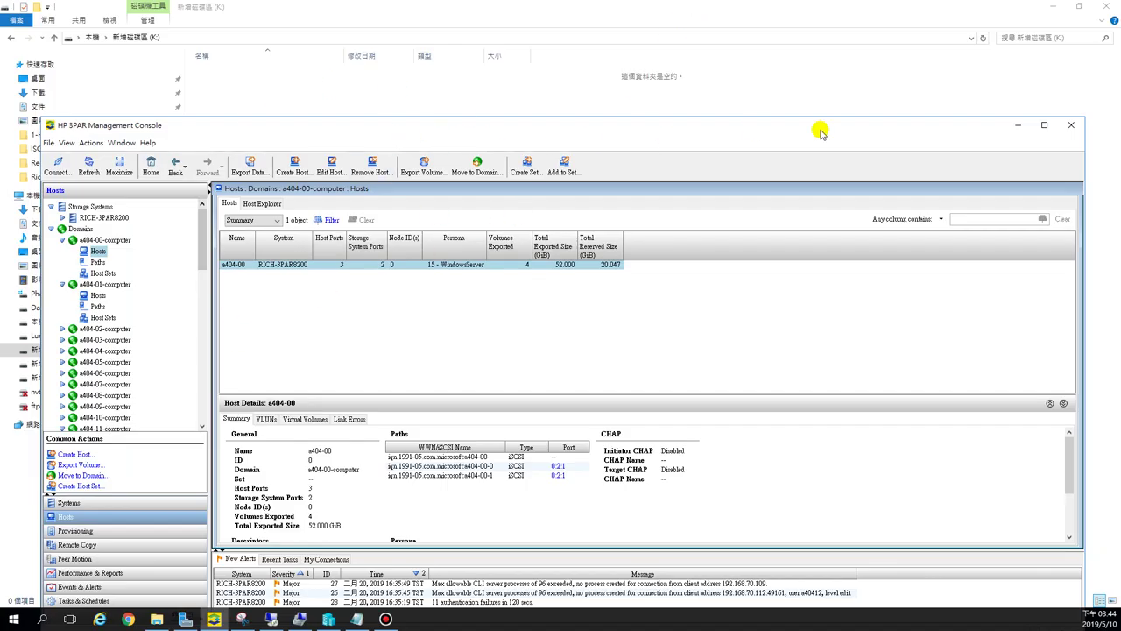
left_click(1016, 125)
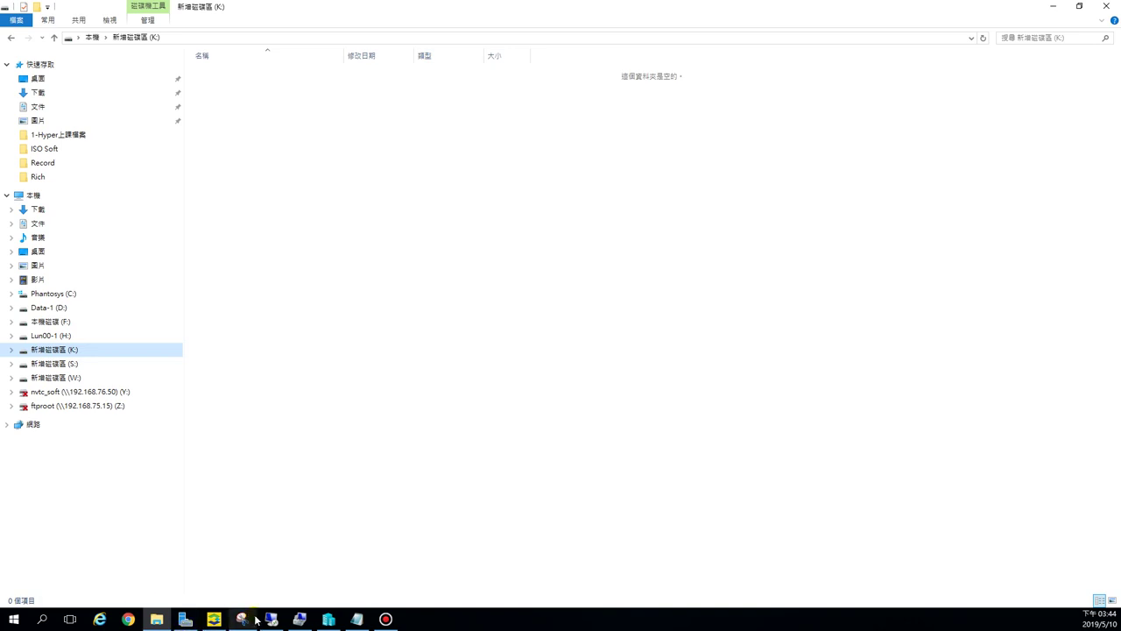
left_click(299, 619)
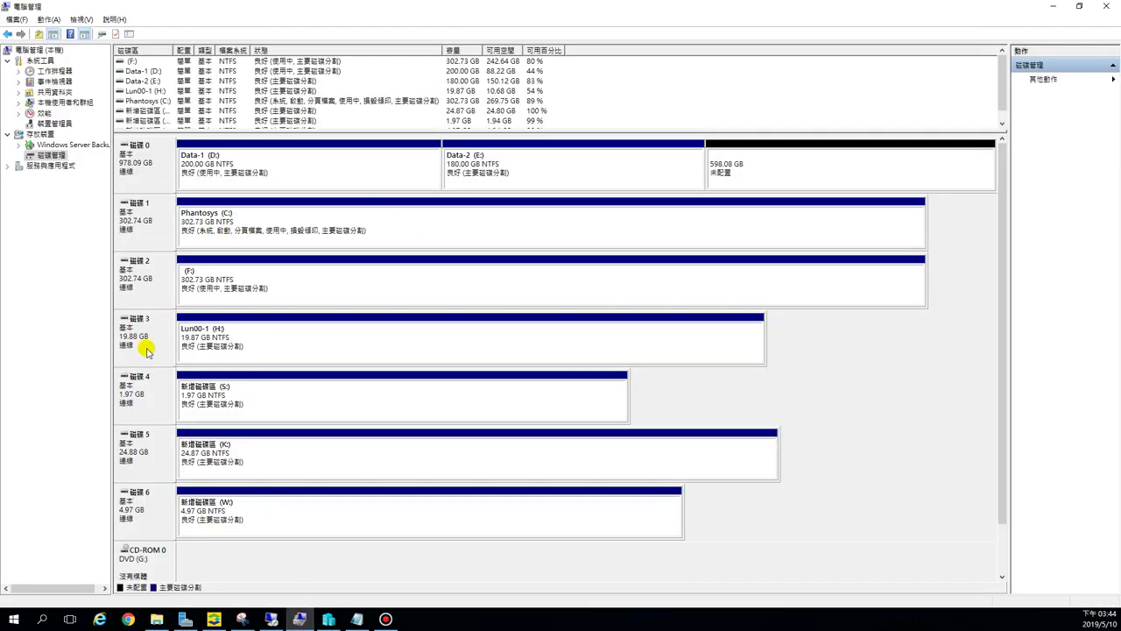
left_click(219, 394)
left_click(220, 451)
left_click(226, 520)
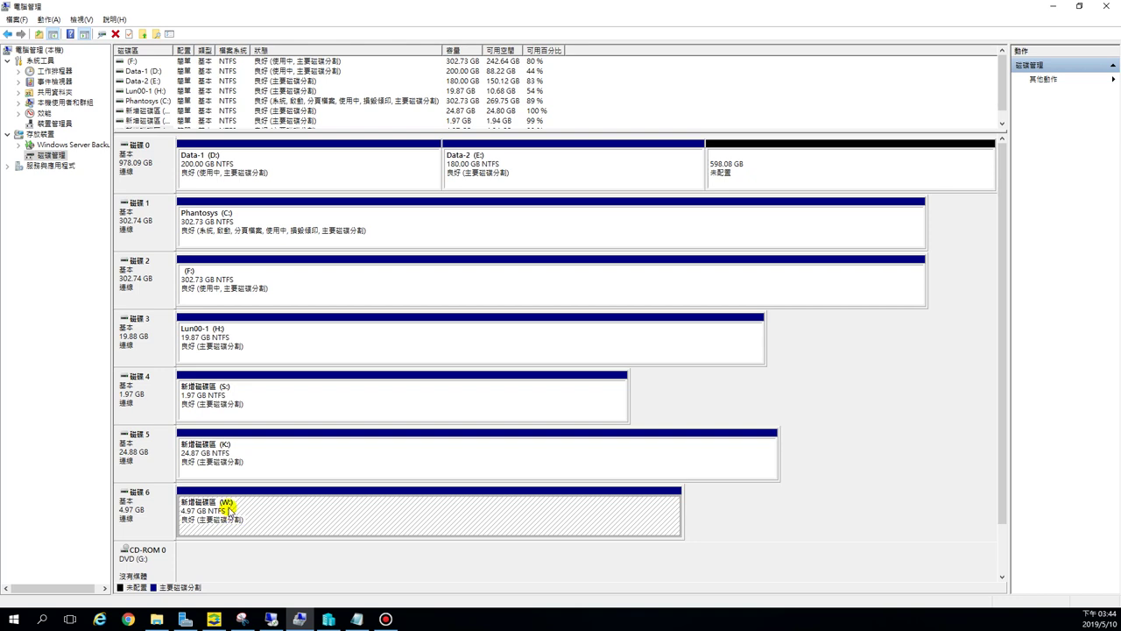
Take Disk 3, Disk 4, Disk 5 and Disk 6 offline on the local server
right_click(149, 347)
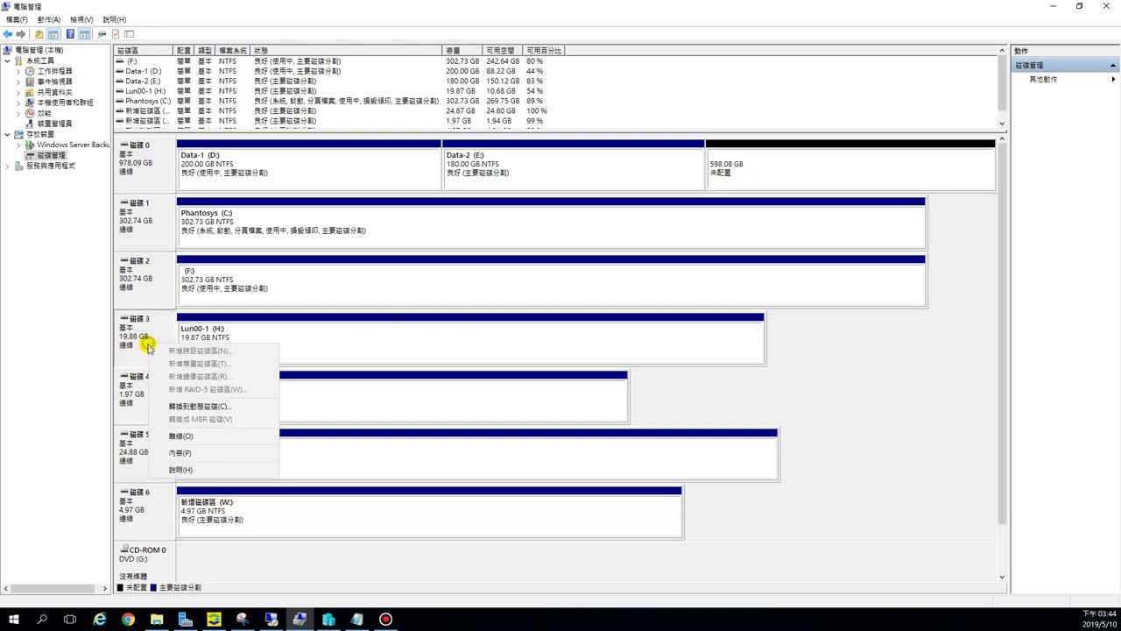
left_click(172, 432)
right_click(149, 399)
left_click(147, 483)
right_click(151, 463)
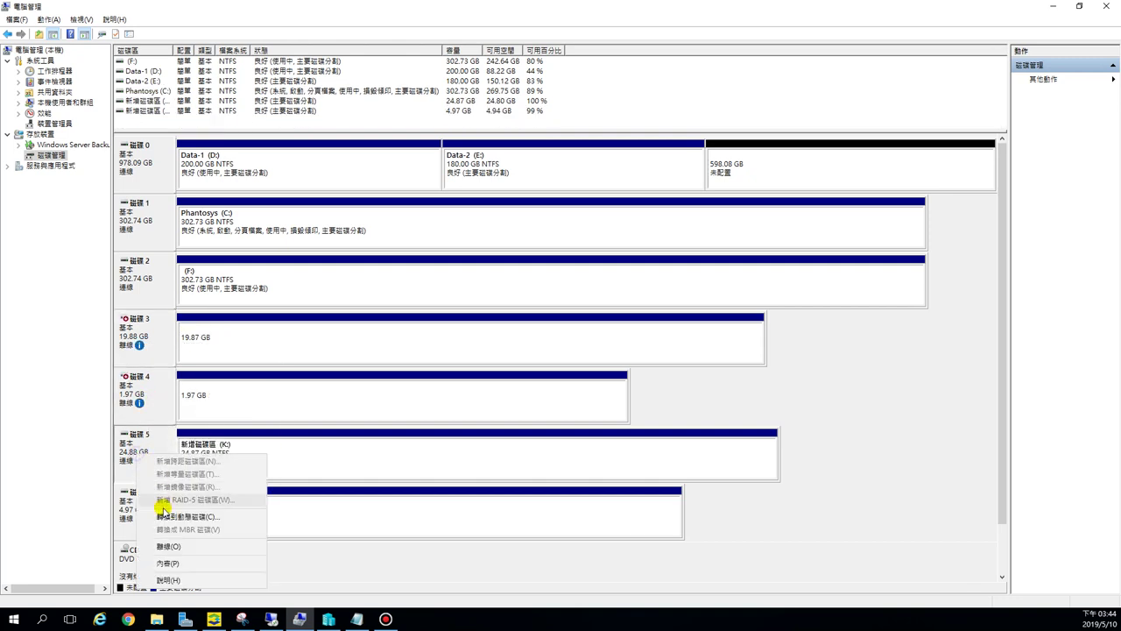
left_click(172, 544)
right_click(144, 514)
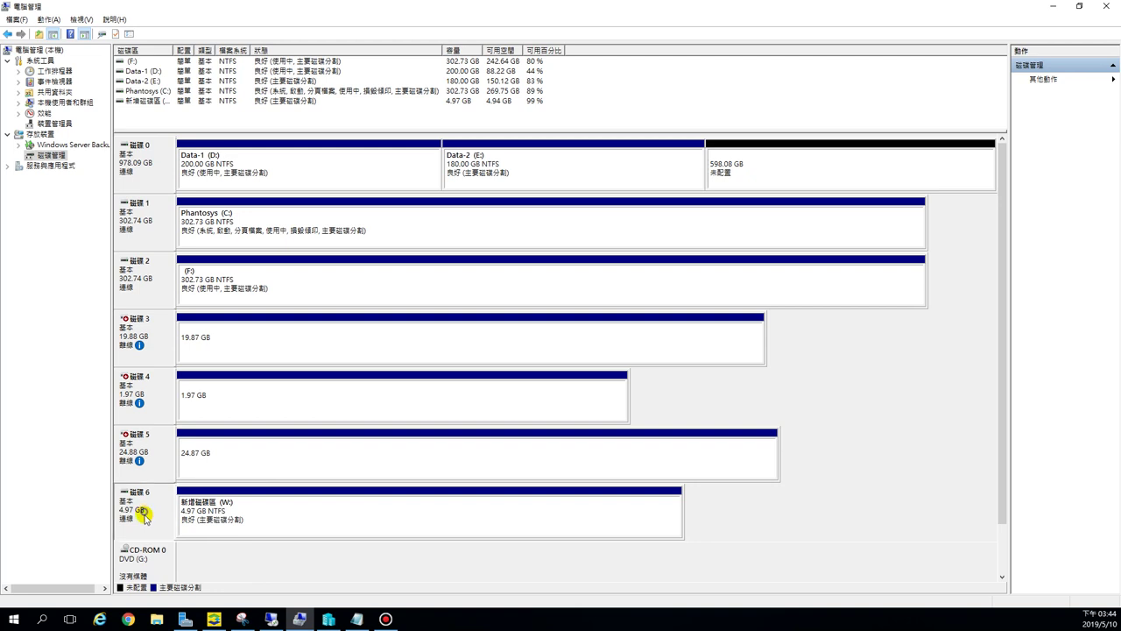
left_click(175, 470)
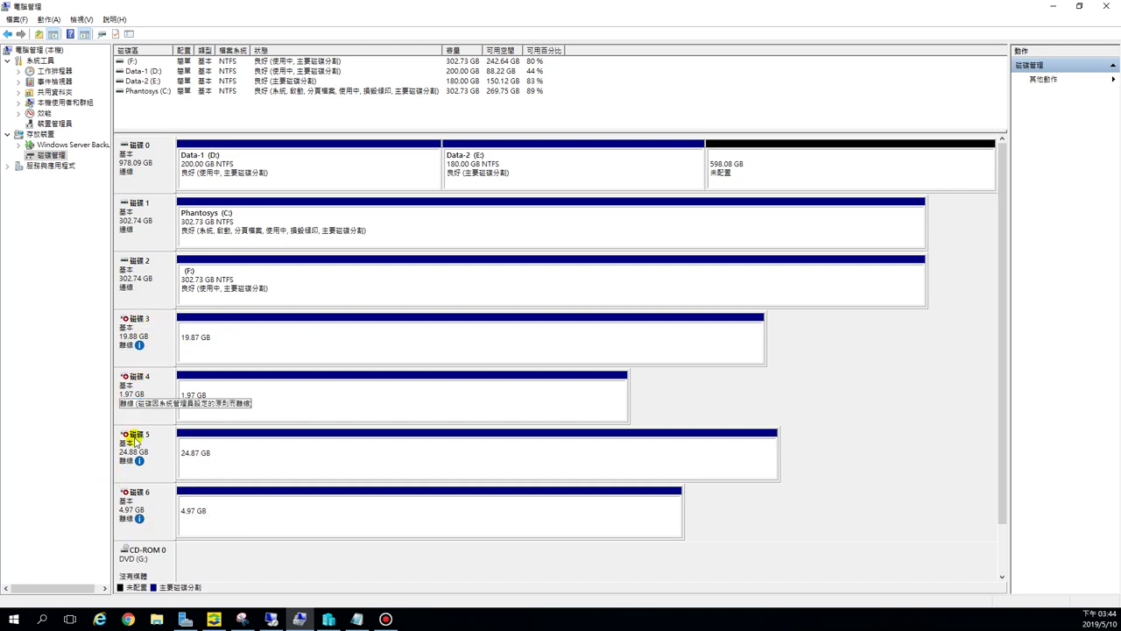
Switch to the 192.168.91.116 remote session and bring Disk 3 online there
left_click(270, 618)
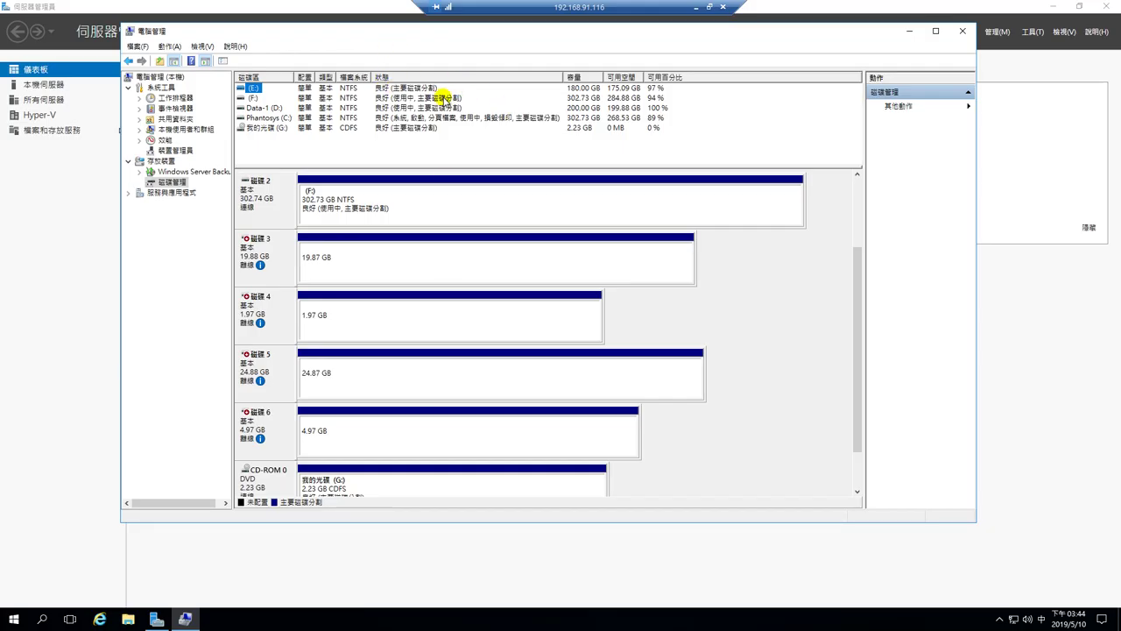
mouse_move(251, 254)
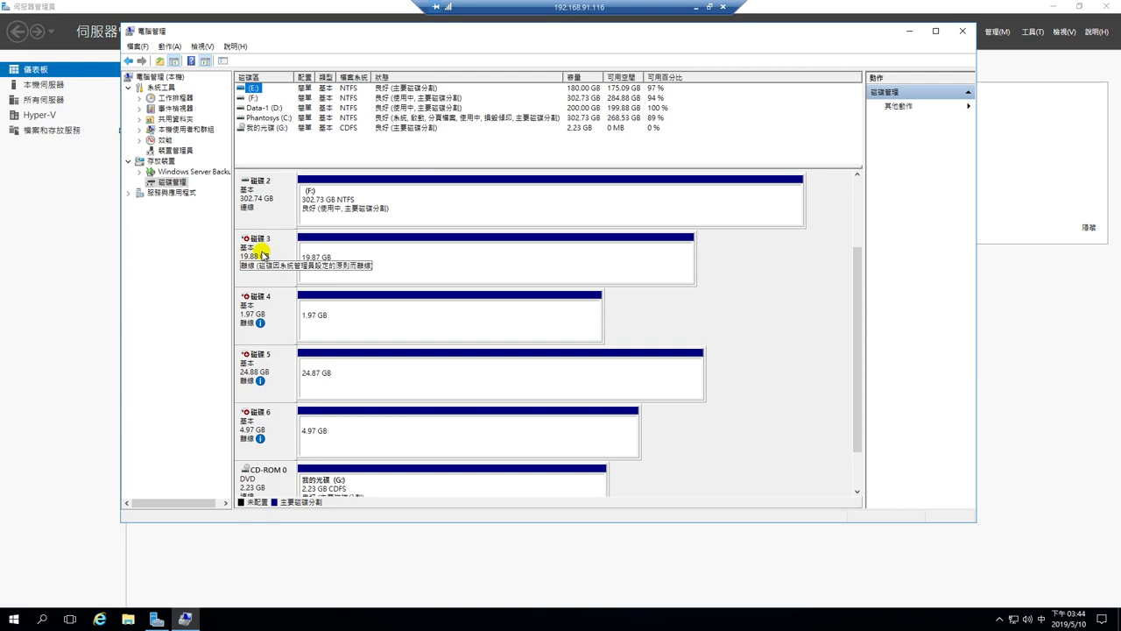
right_click(262, 257)
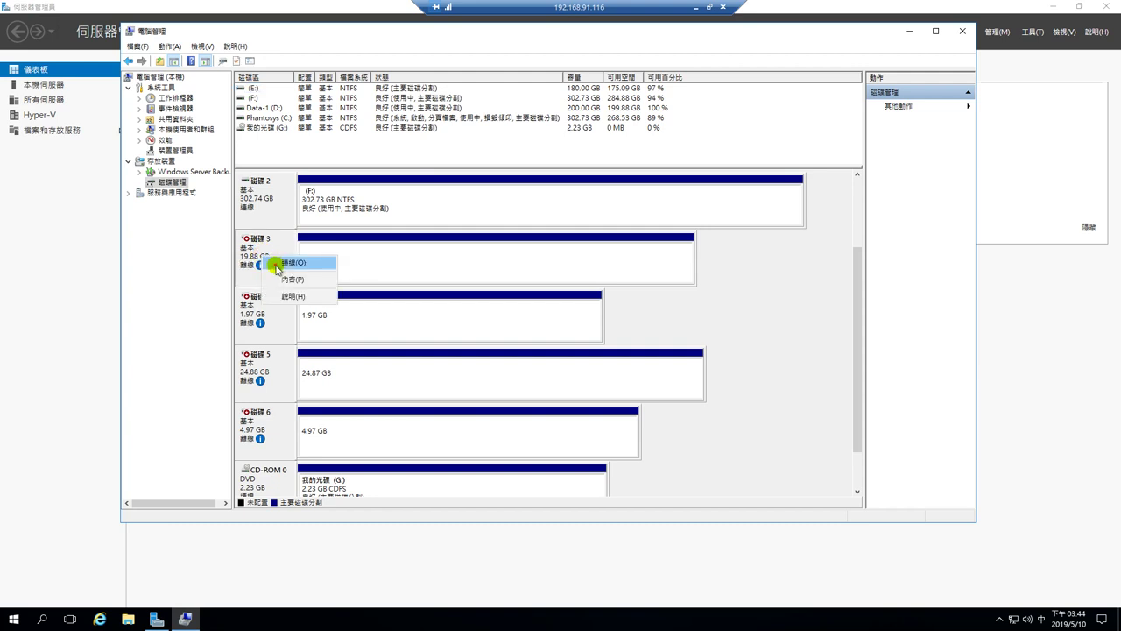
left_click(292, 263)
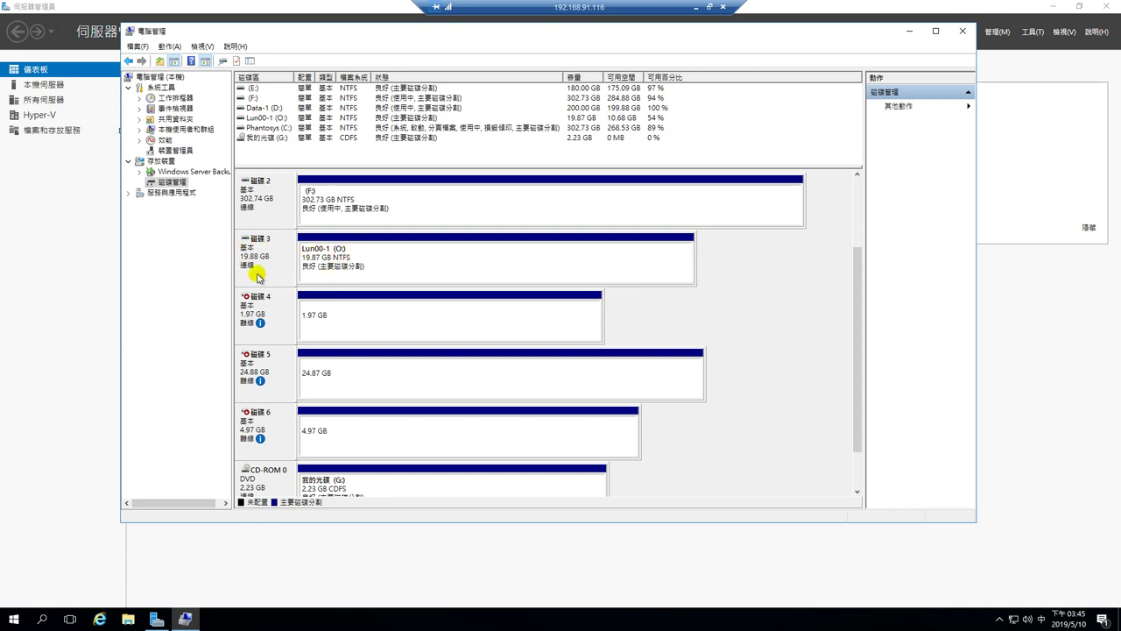
Change the drive letter of the Lun00-1 volume on Disk 3 to H and accept the drive letter warning
right_click(347, 254)
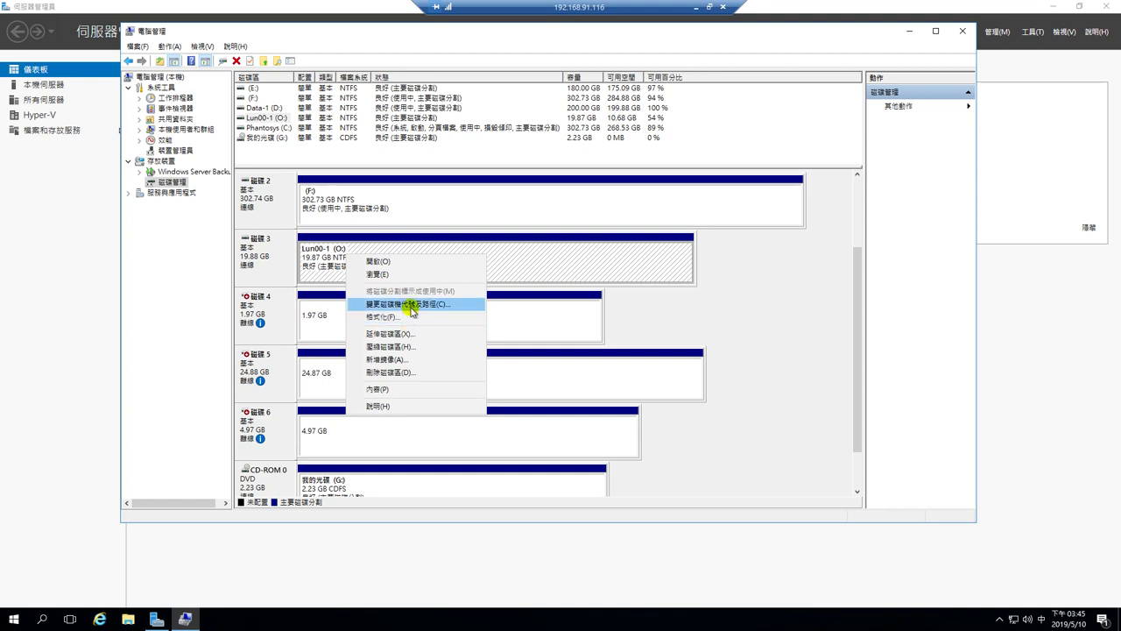
left_click(411, 304)
left_click(508, 311)
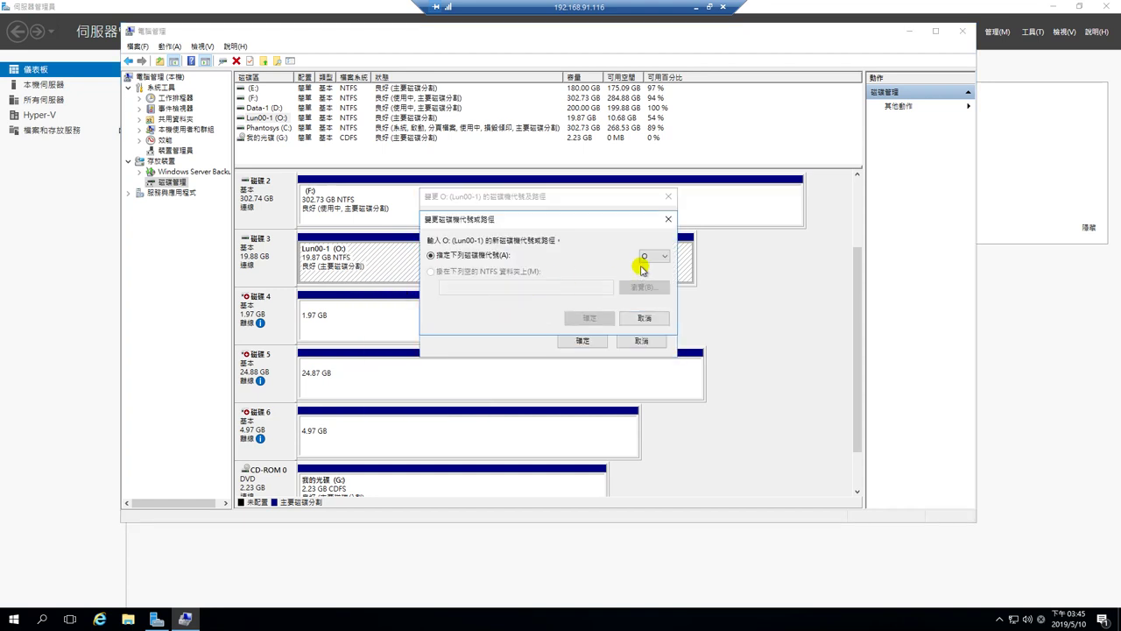
left_click(653, 256)
left_click(653, 284)
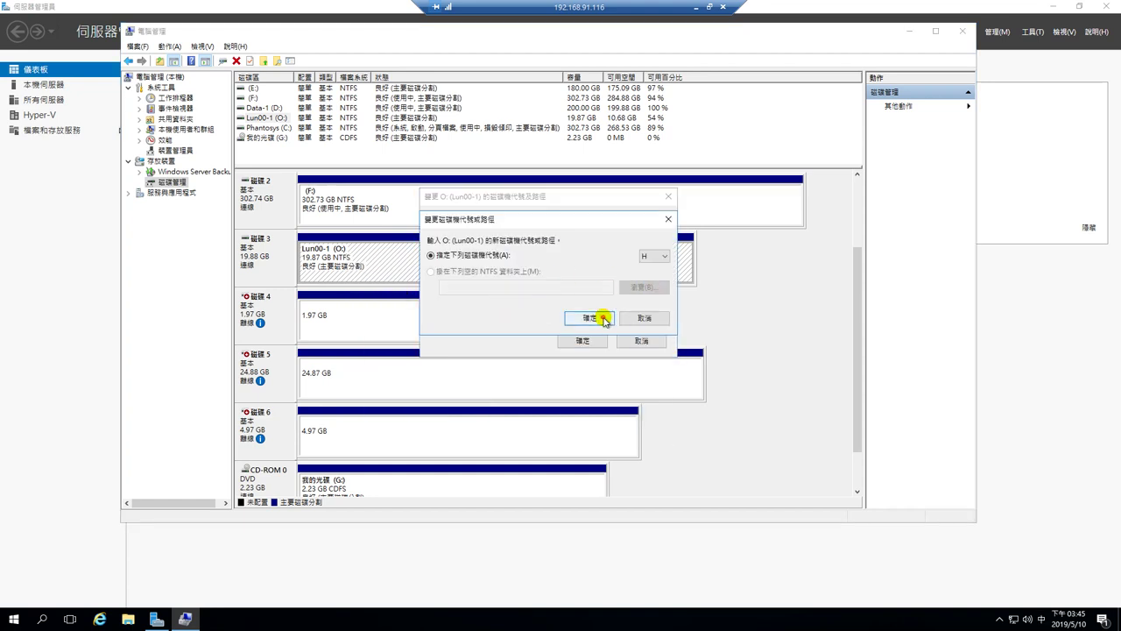
left_click(602, 320)
left_click(585, 353)
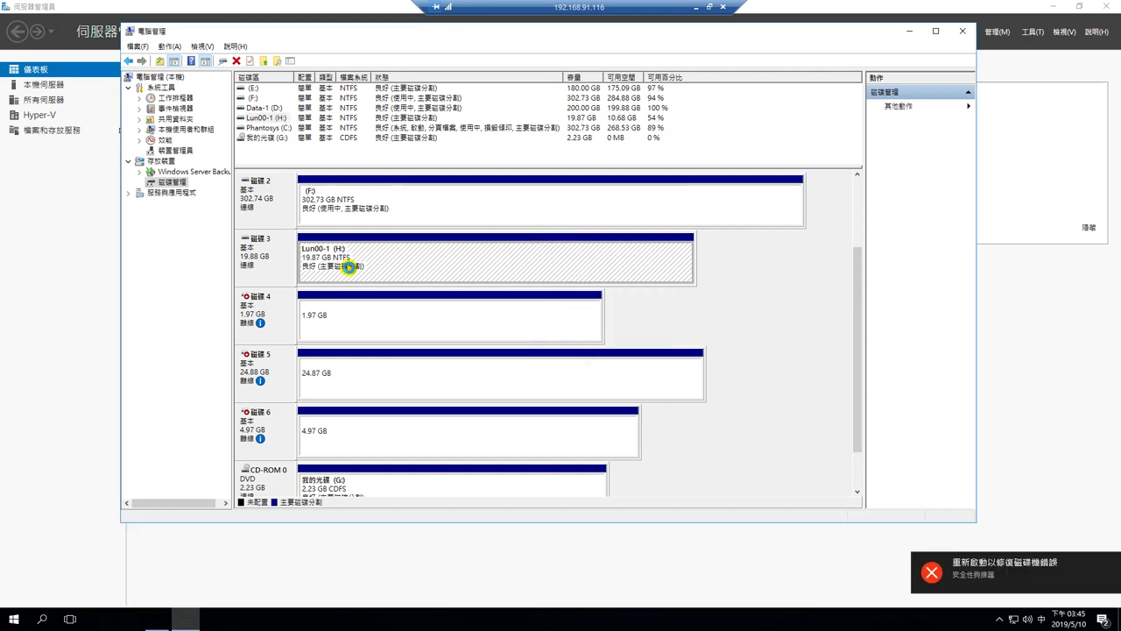
Bring Disk 4 online and change its volume's drive letter to S, accepting the warning
mouse_move(255, 323)
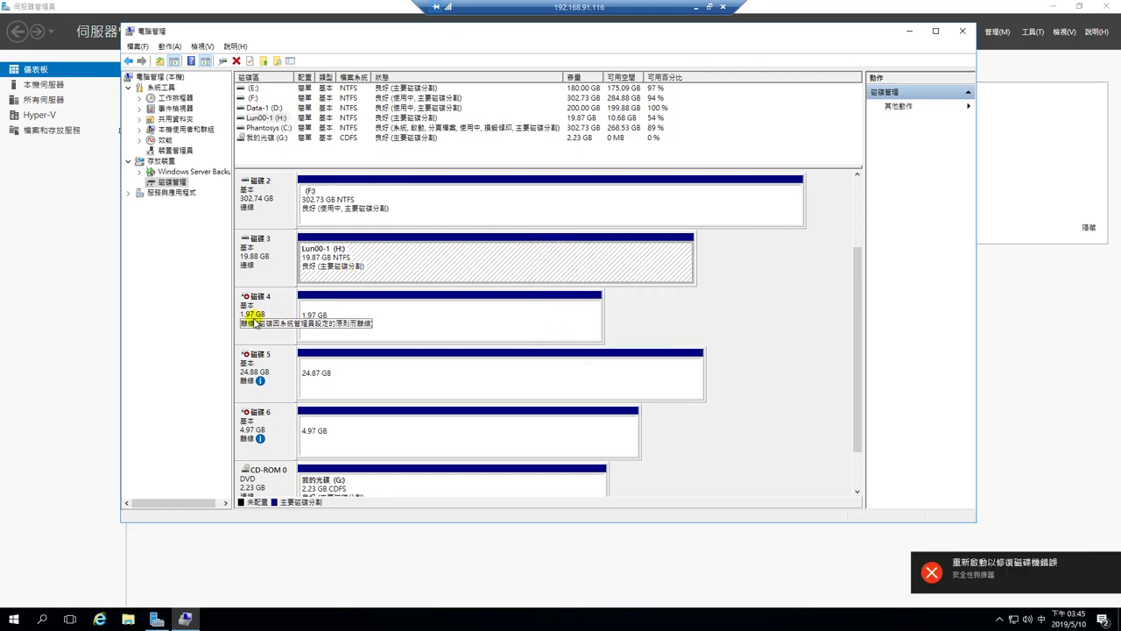
right_click(277, 318)
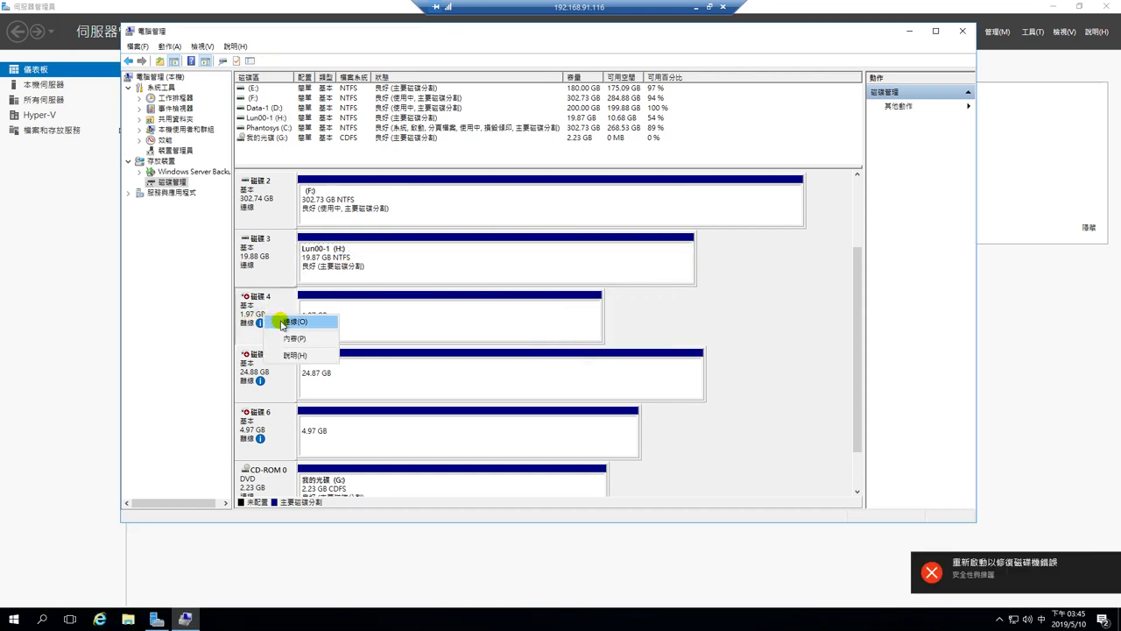
left_click(283, 324)
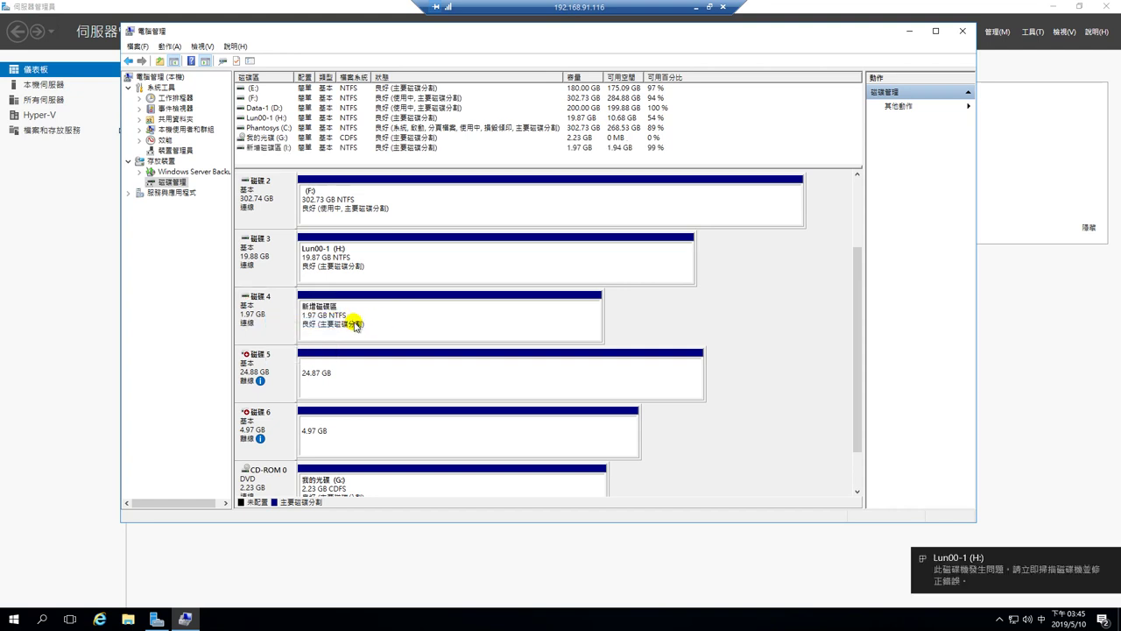
right_click(358, 322)
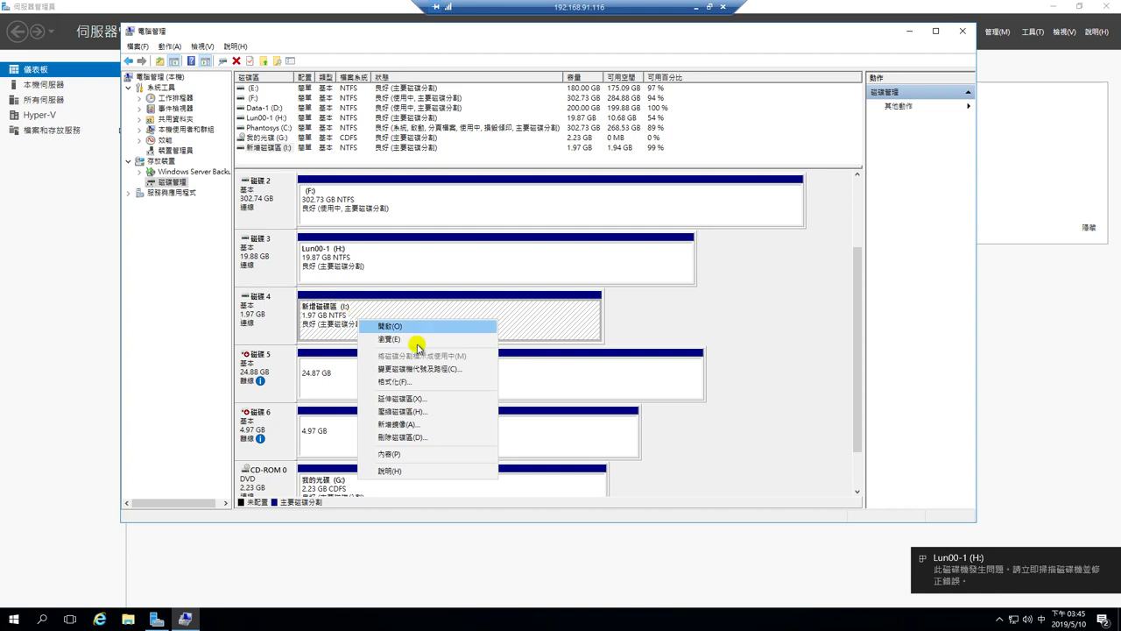
left_click(416, 369)
left_click(517, 315)
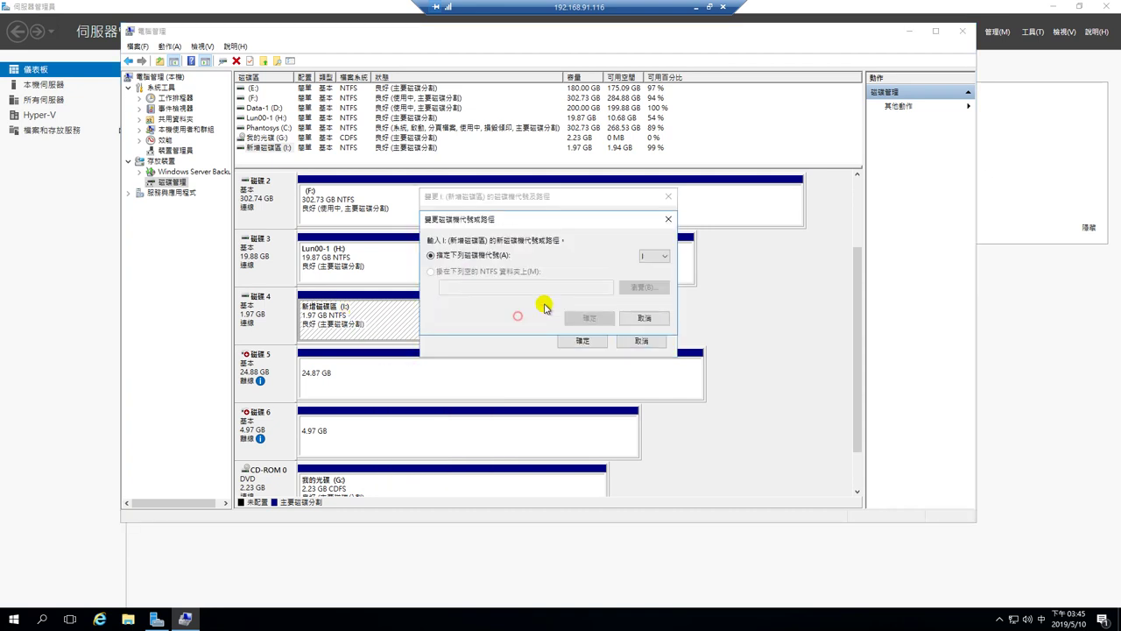
left_click(665, 257)
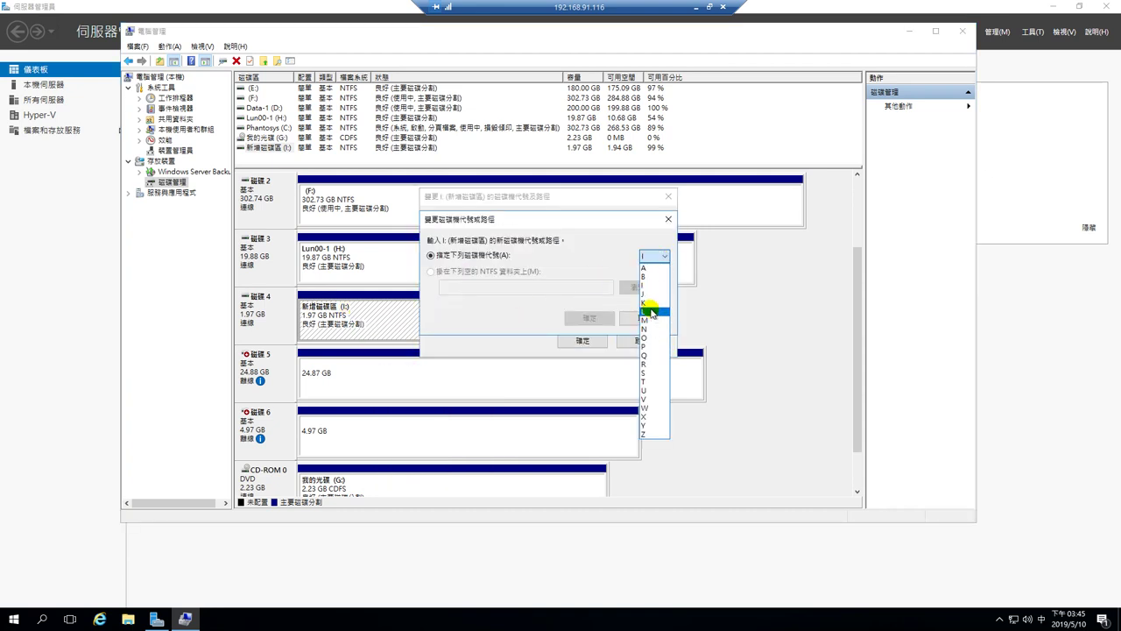
left_click(648, 373)
left_click(590, 318)
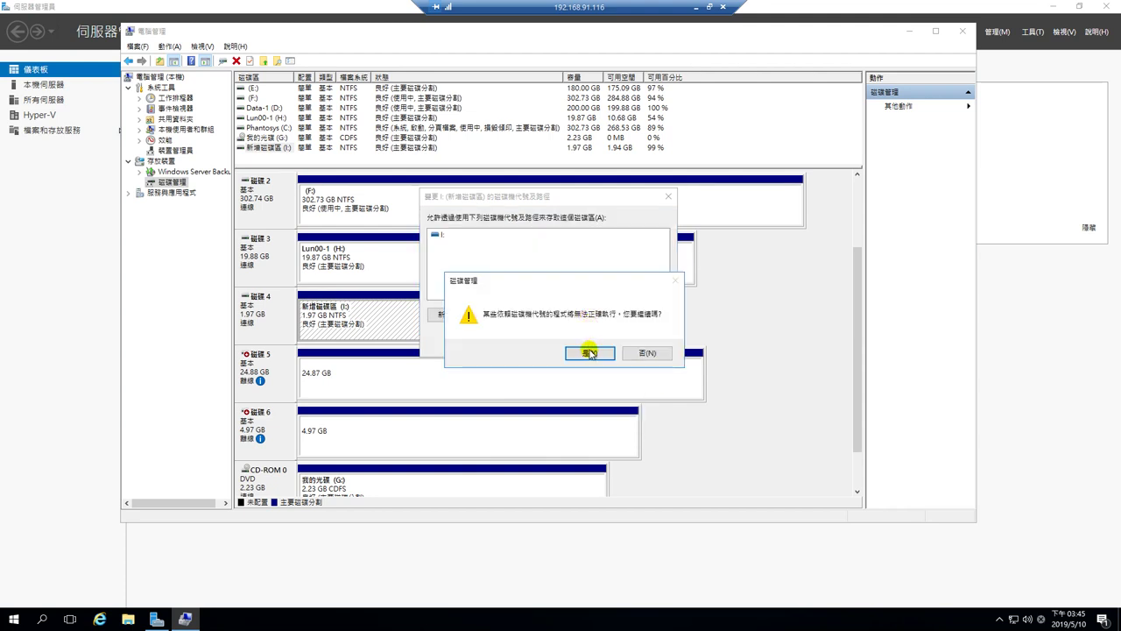
left_click(586, 350)
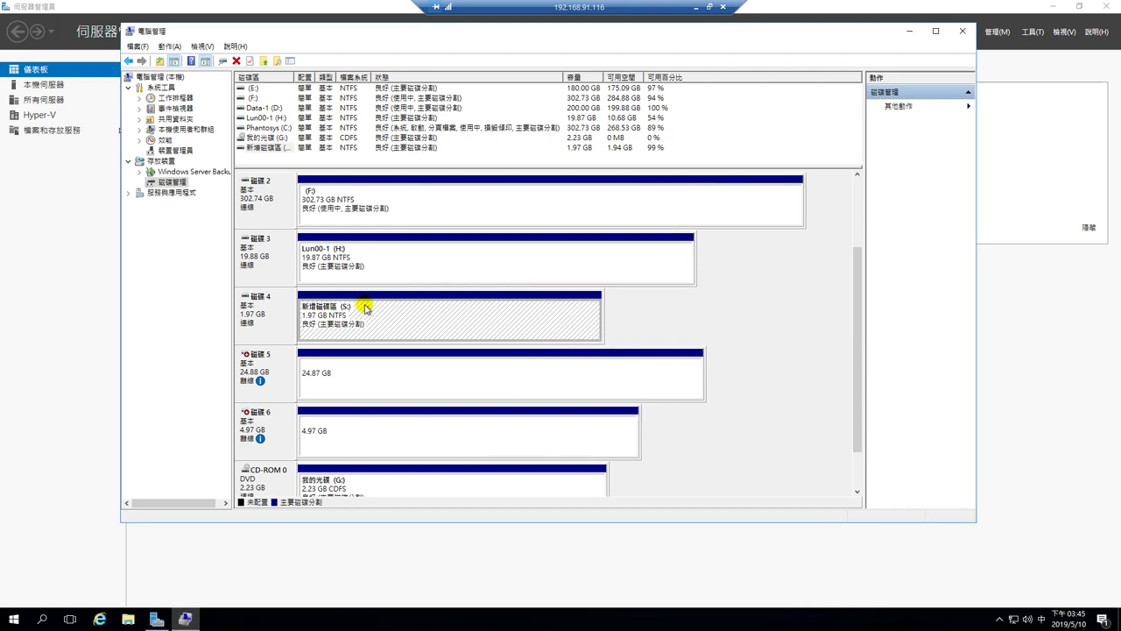
Bring Disk 5 online and try to add drive letter K to its volume
left_click(261, 368)
right_click(265, 373)
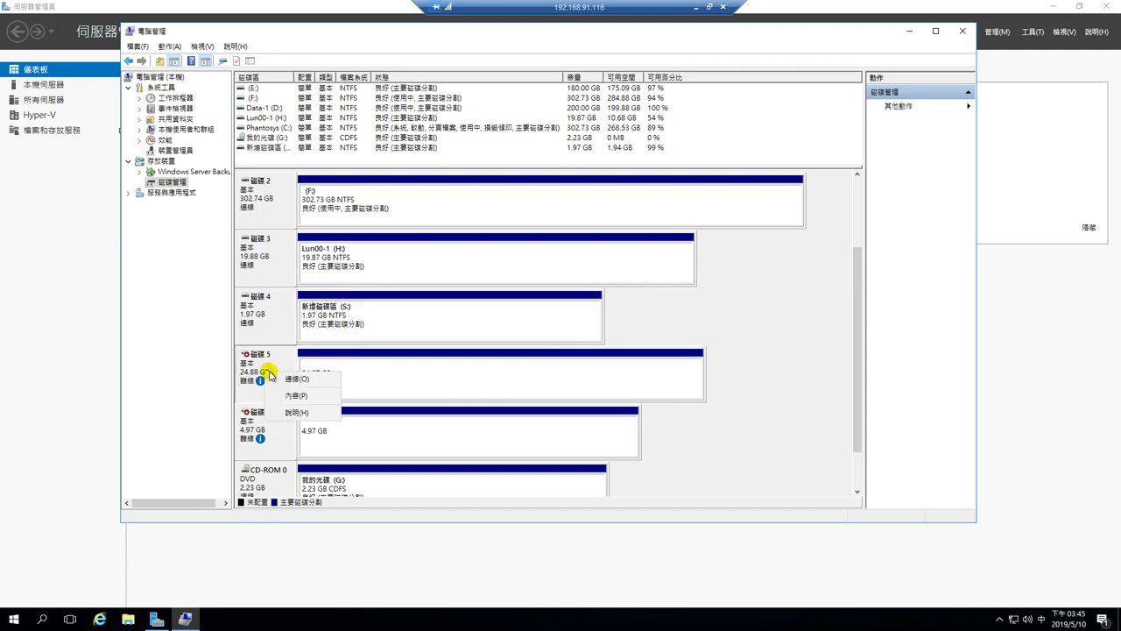
left_click(298, 376)
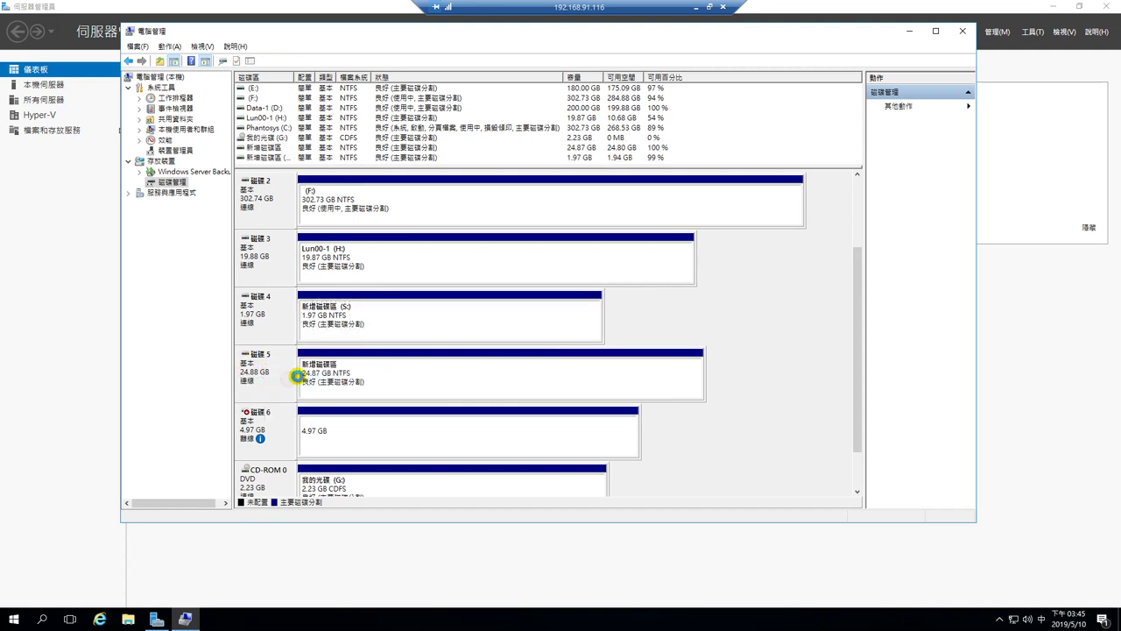
right_click(374, 378)
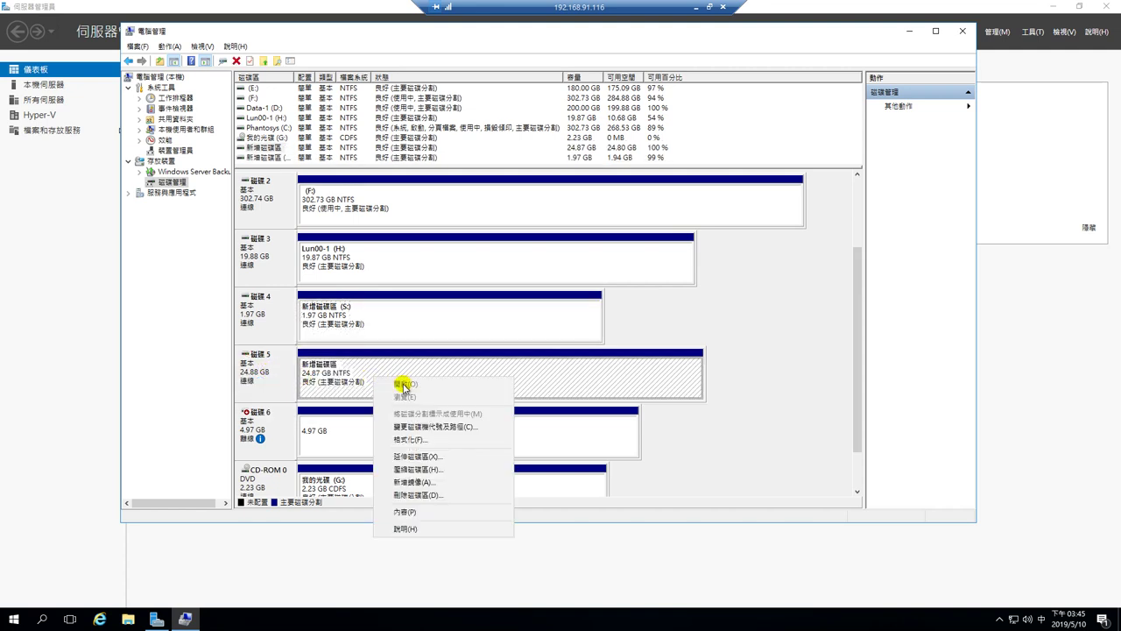
left_click(429, 426)
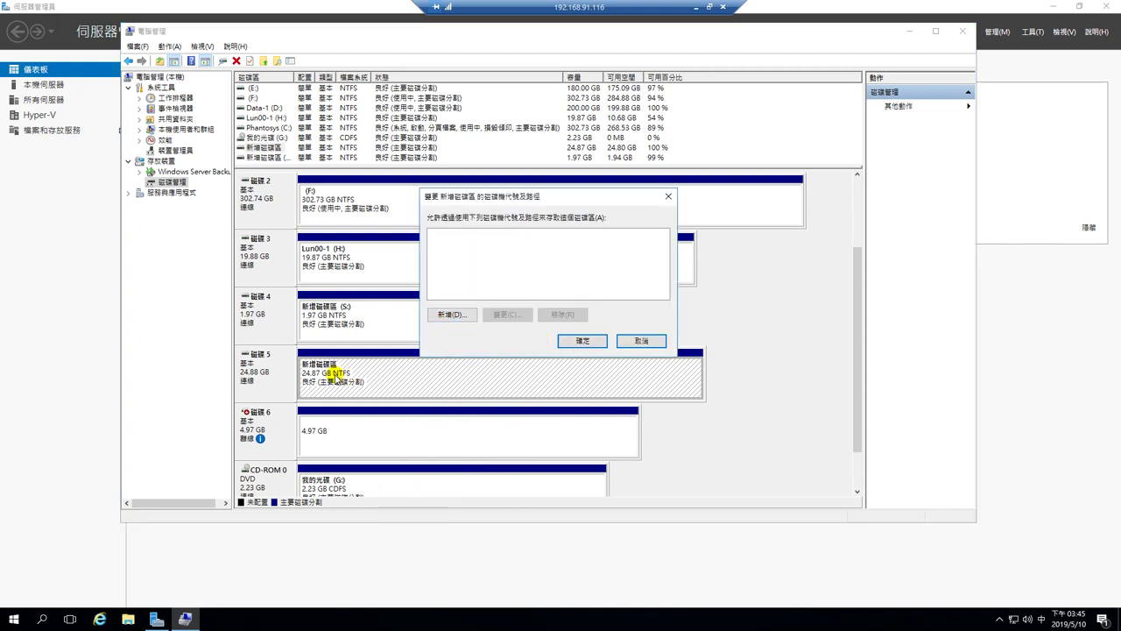
left_click(450, 314)
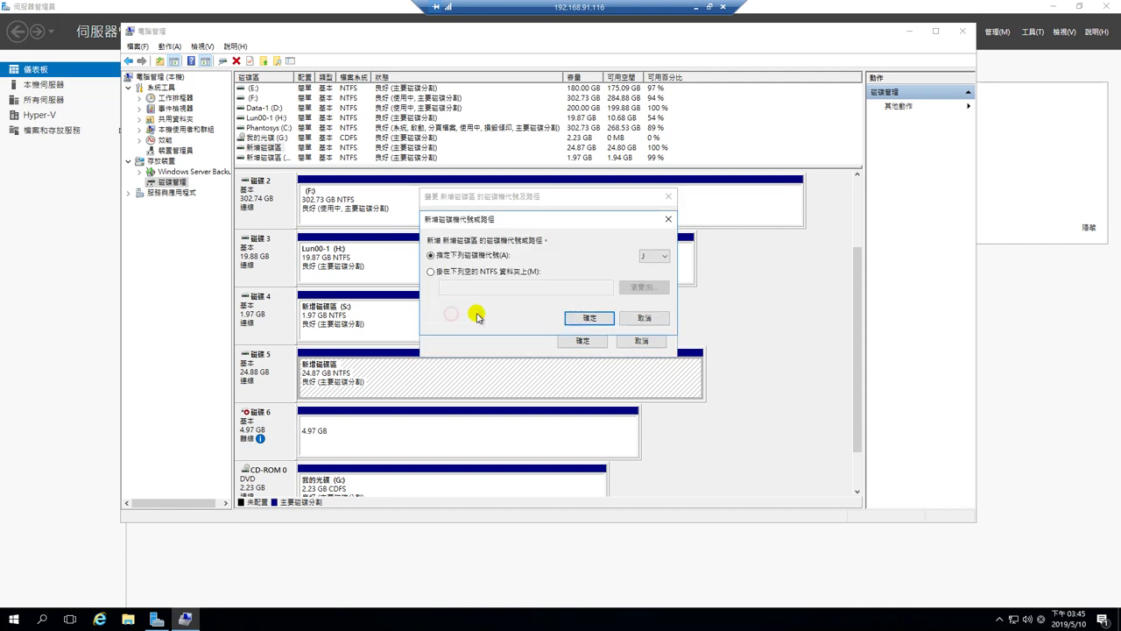
left_click(653, 257)
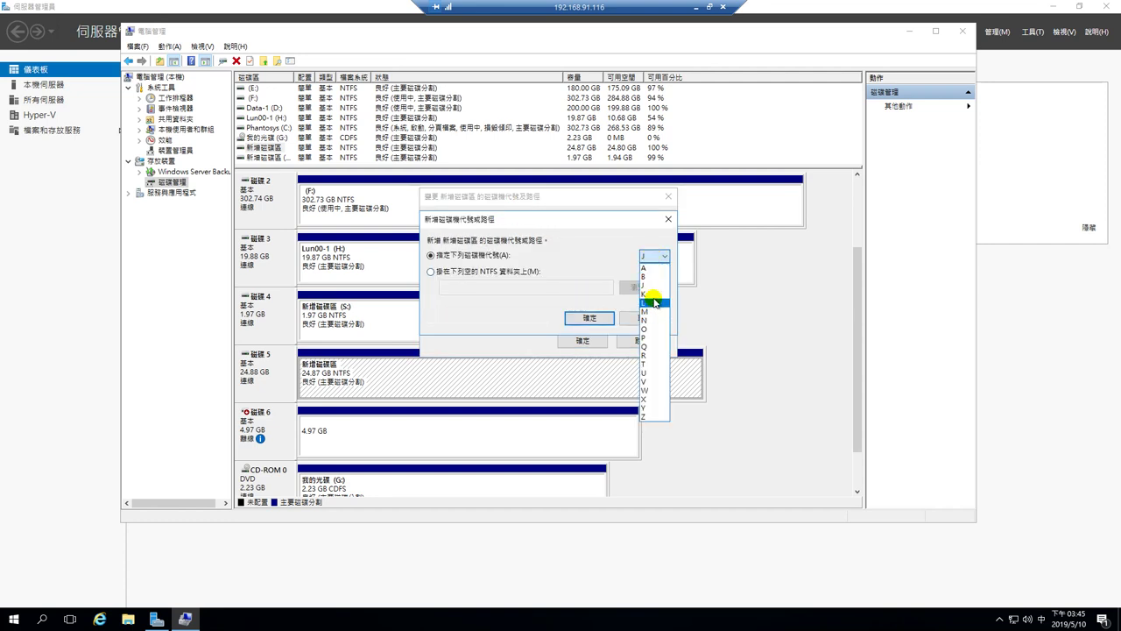
left_click(650, 294)
left_click(587, 320)
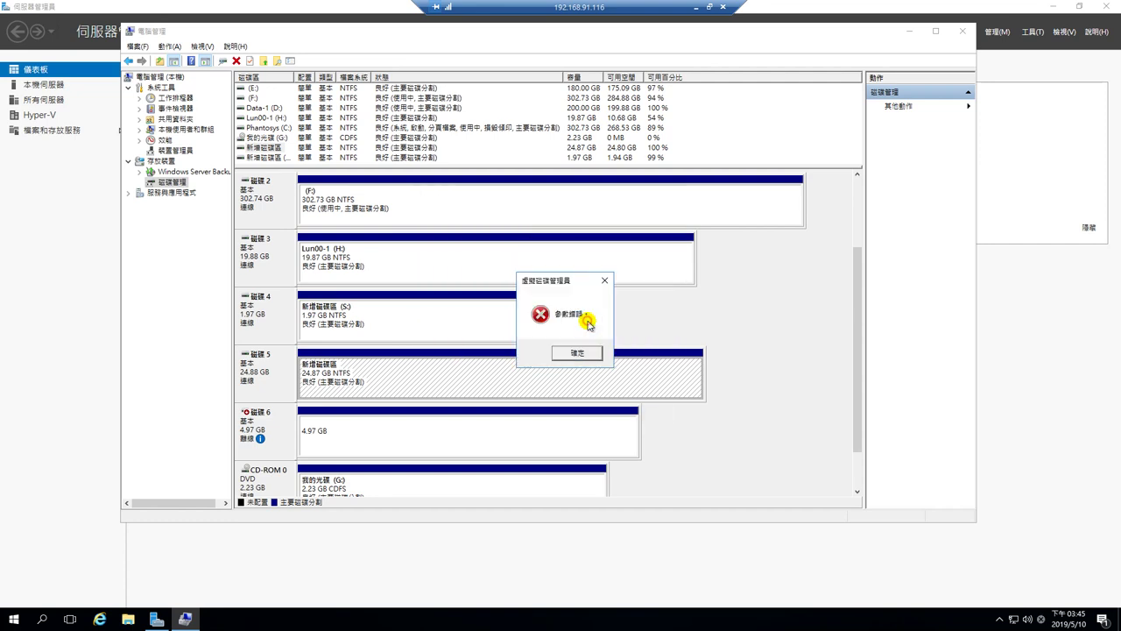
left_click(571, 350)
Take Disk 5 offline and bring it back online
right_click(254, 378)
left_click(287, 470)
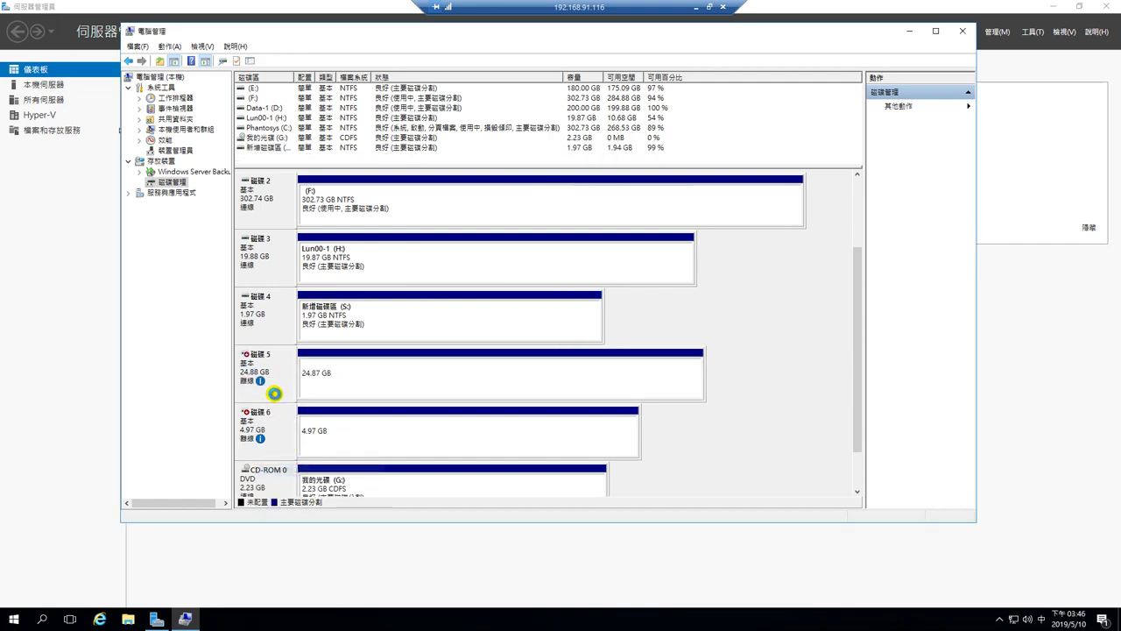
right_click(272, 370)
left_click(284, 379)
Change the drive letter of the volume on Disk 5 to K and accept the warning
right_click(350, 376)
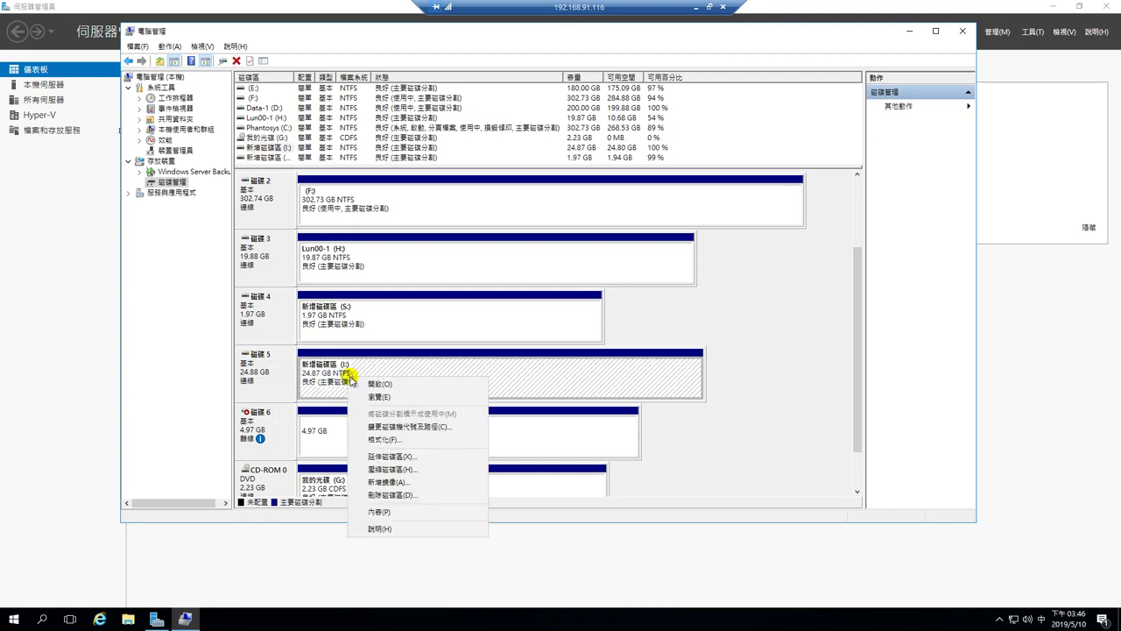
left_click(381, 426)
left_click(502, 313)
left_click(654, 256)
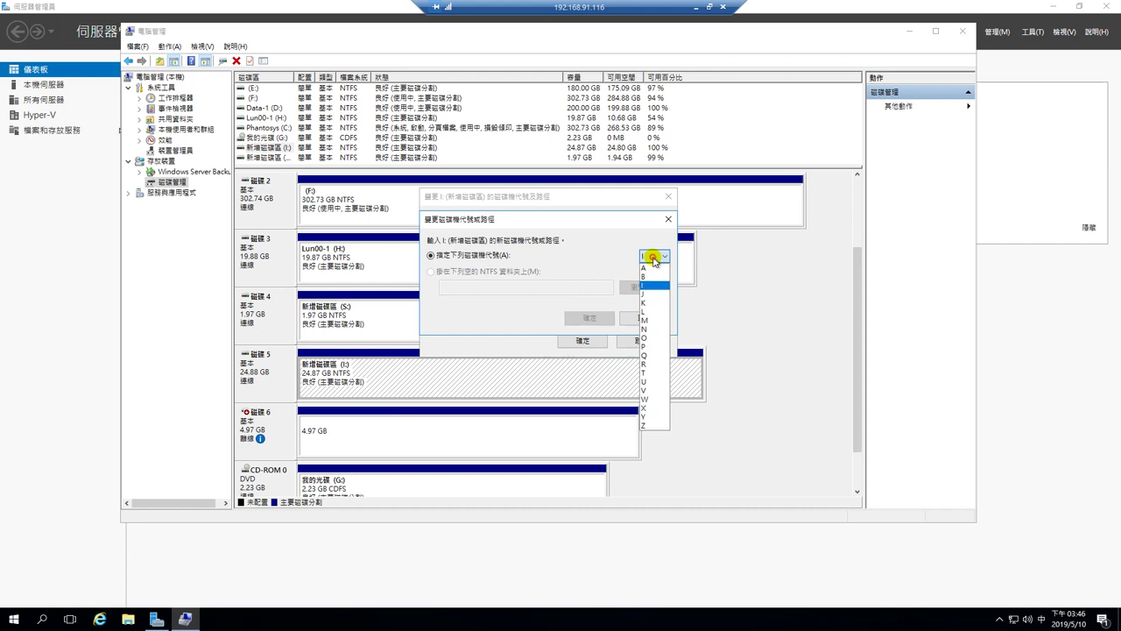
left_click(645, 303)
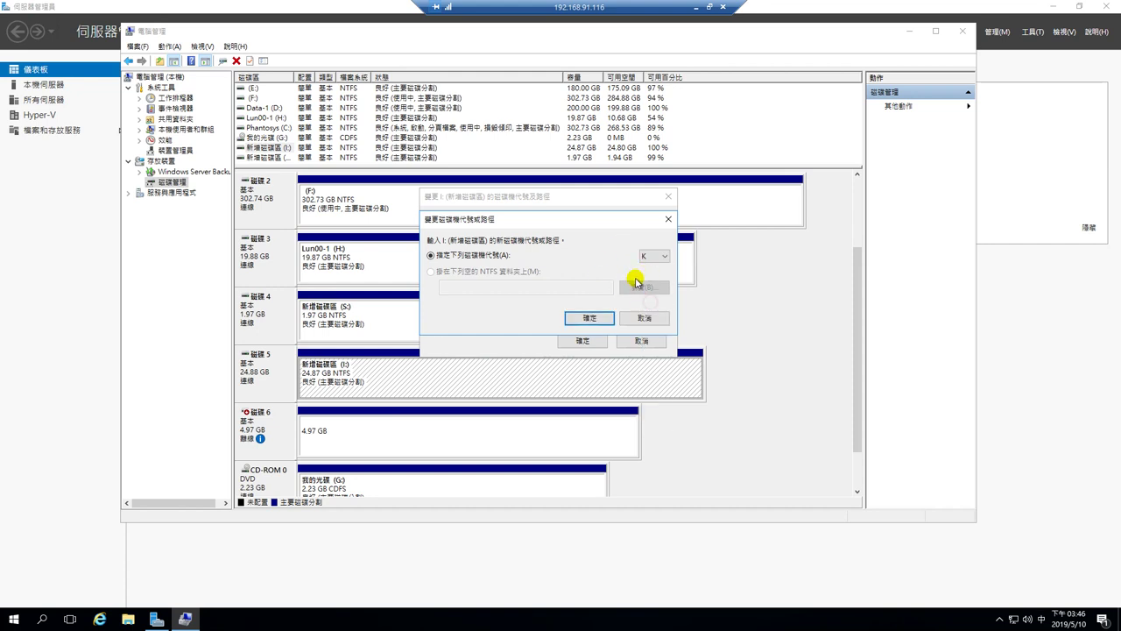
left_click(587, 318)
left_click(586, 351)
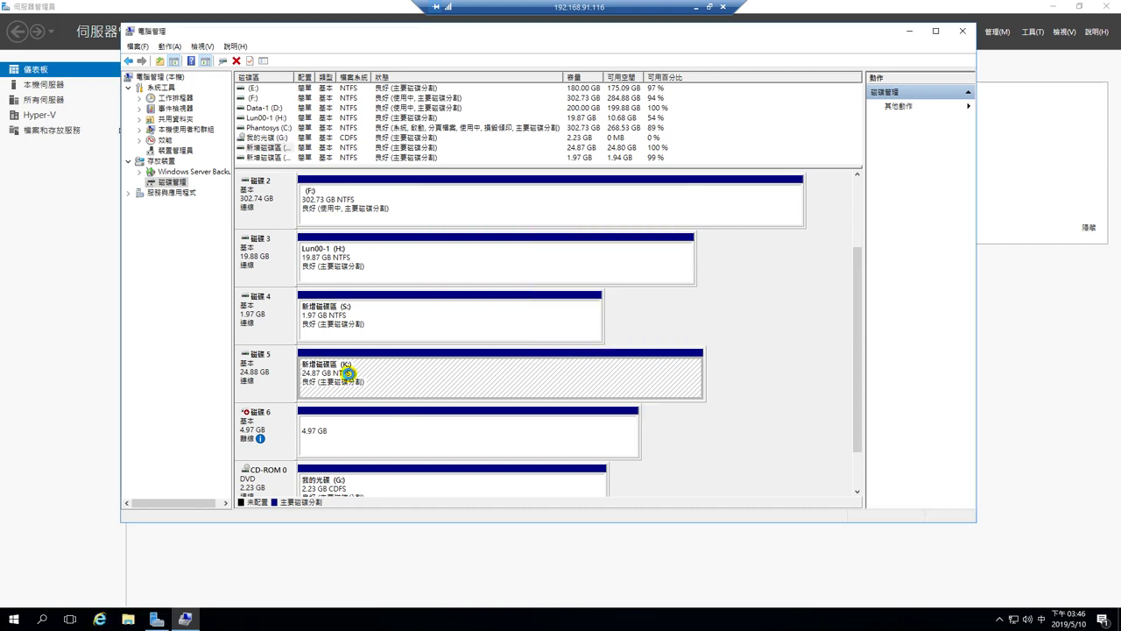
Bring Disk 6 online in the remote server's Disk Management
mouse_move(263, 431)
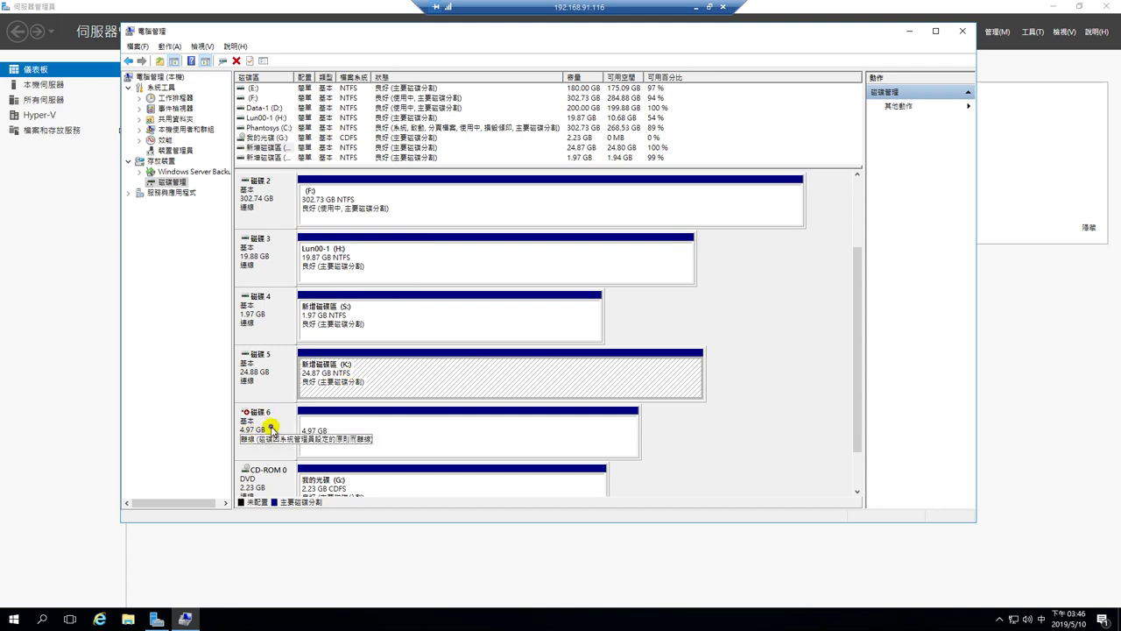
right_click(271, 428)
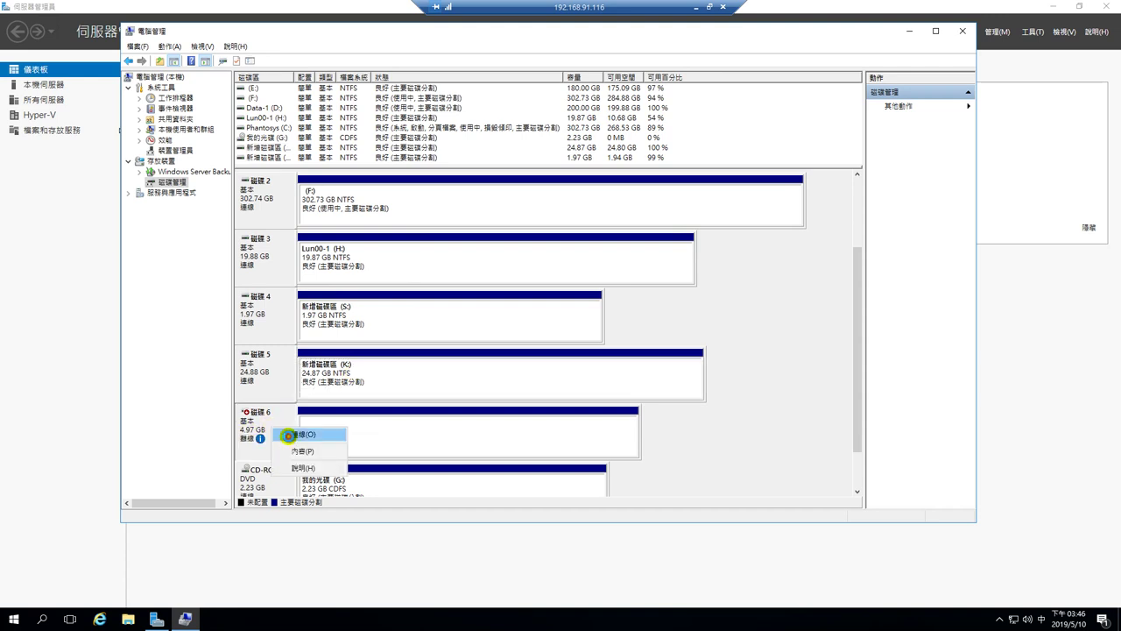
left_click(290, 436)
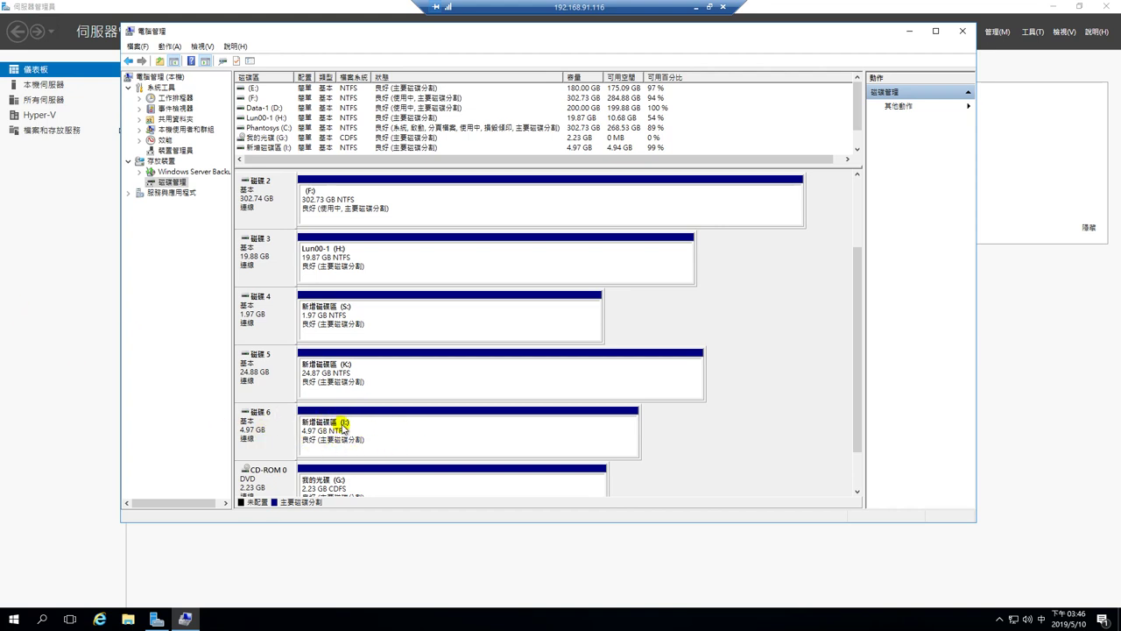
Change the drive letter of the 4.97 GB volume on Disk 6 to W and accept the warning
left_click(337, 429)
right_click(337, 429)
left_click(403, 475)
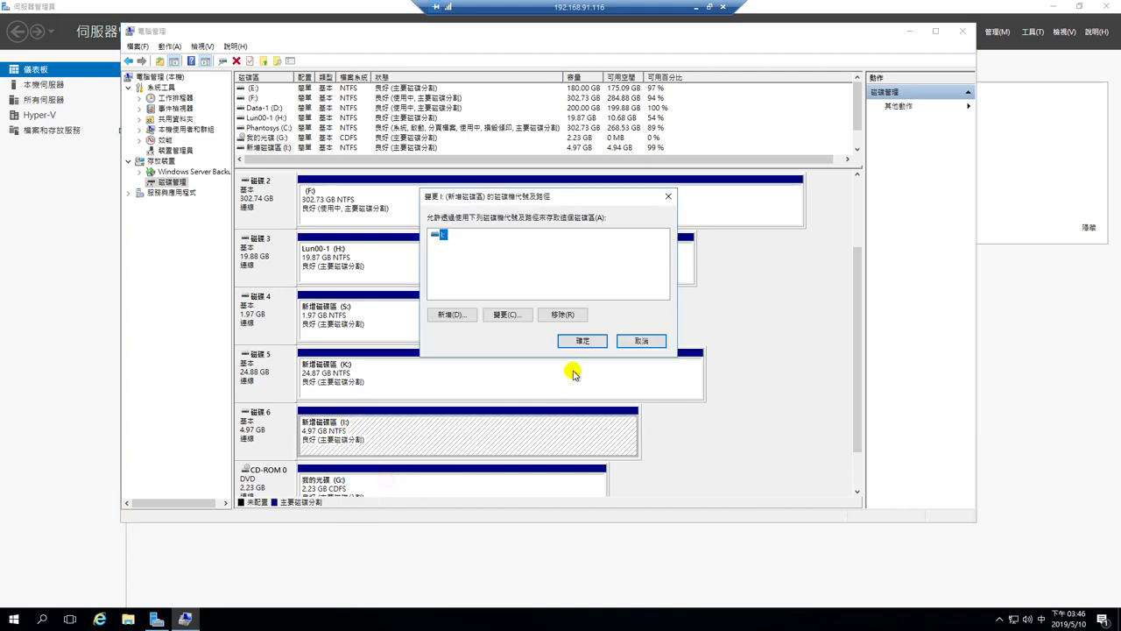
left_click(506, 314)
left_click(656, 256)
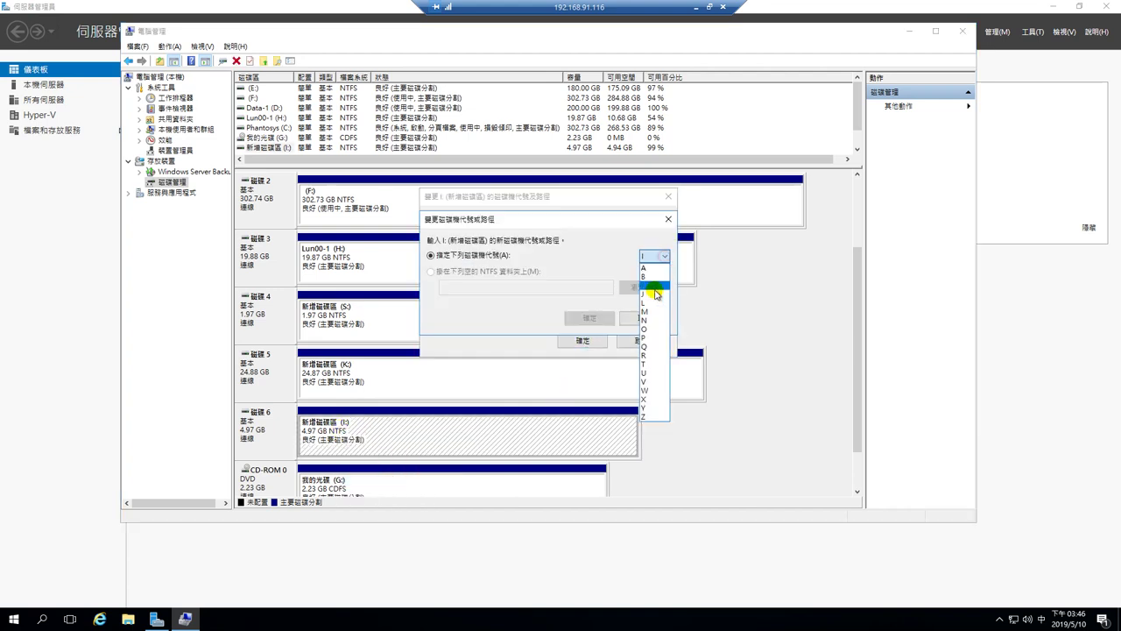
left_click(653, 391)
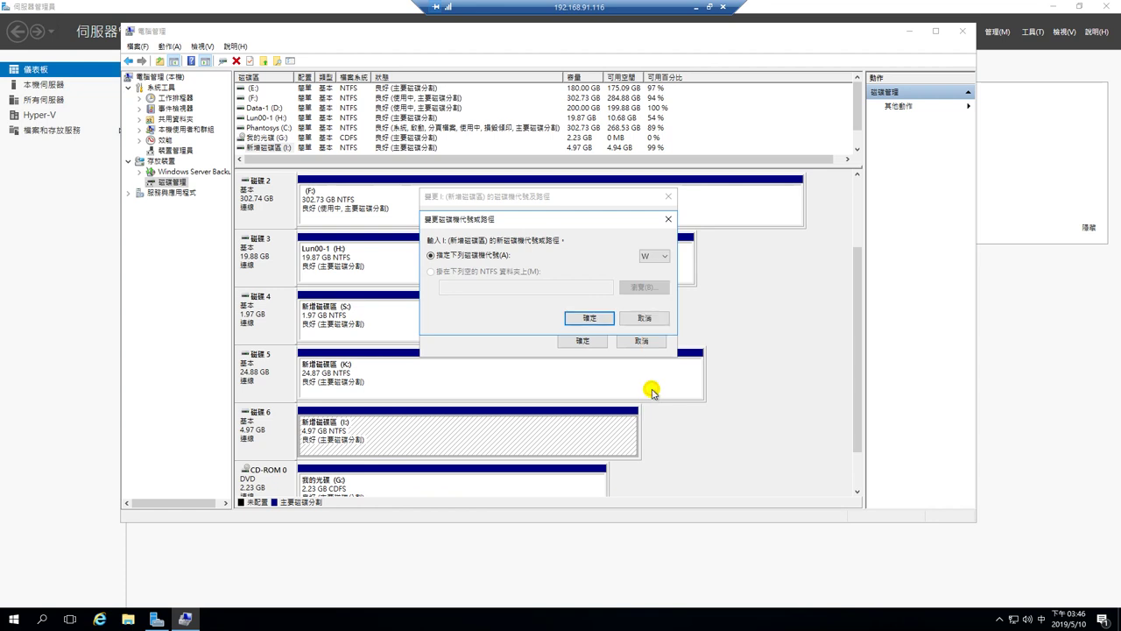
left_click(599, 322)
left_click(580, 352)
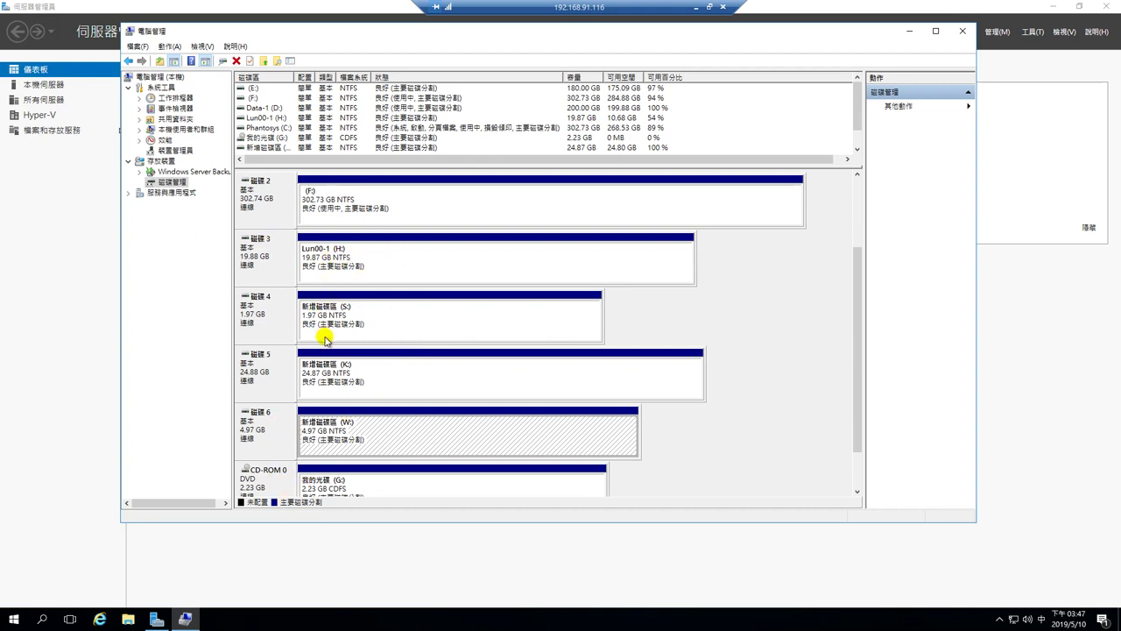
Minimize the remote session and review the Notepad cluster preparation notes on matching drive letters and keeping only one server online at a time
left_click(696, 8)
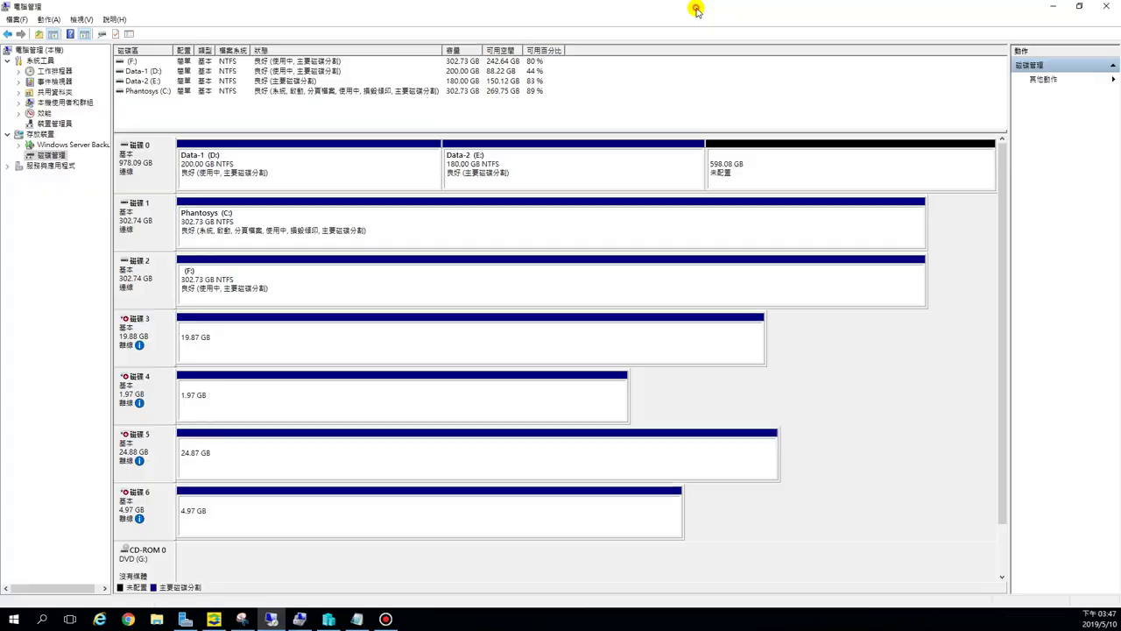
left_click(363, 620)
left_click(477, 412)
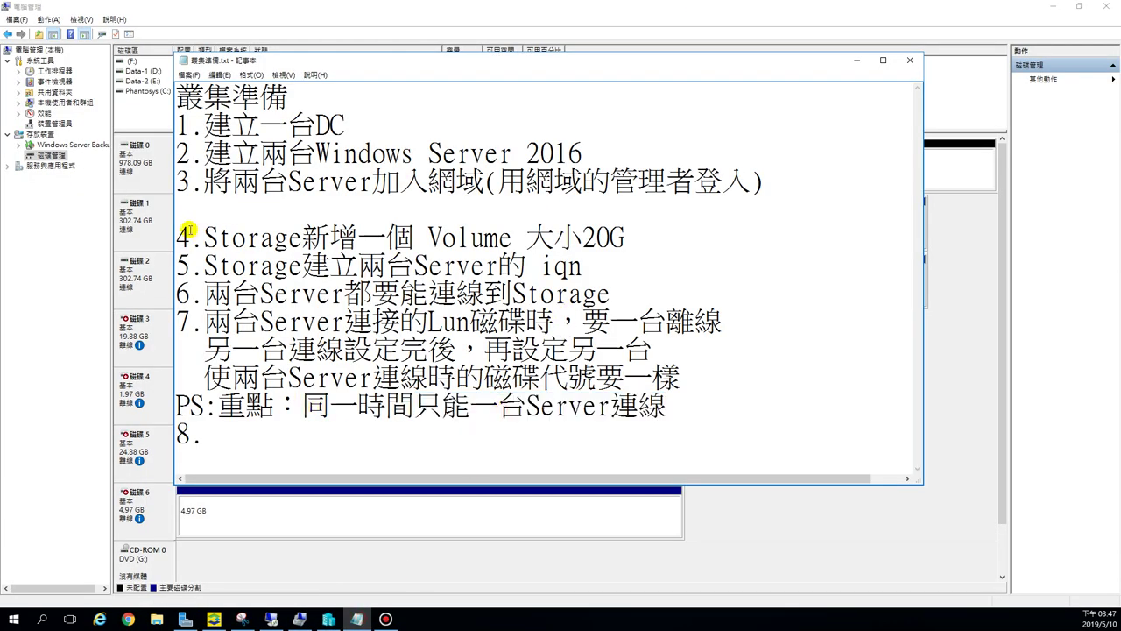
left_click_drag(233, 379, 513, 378)
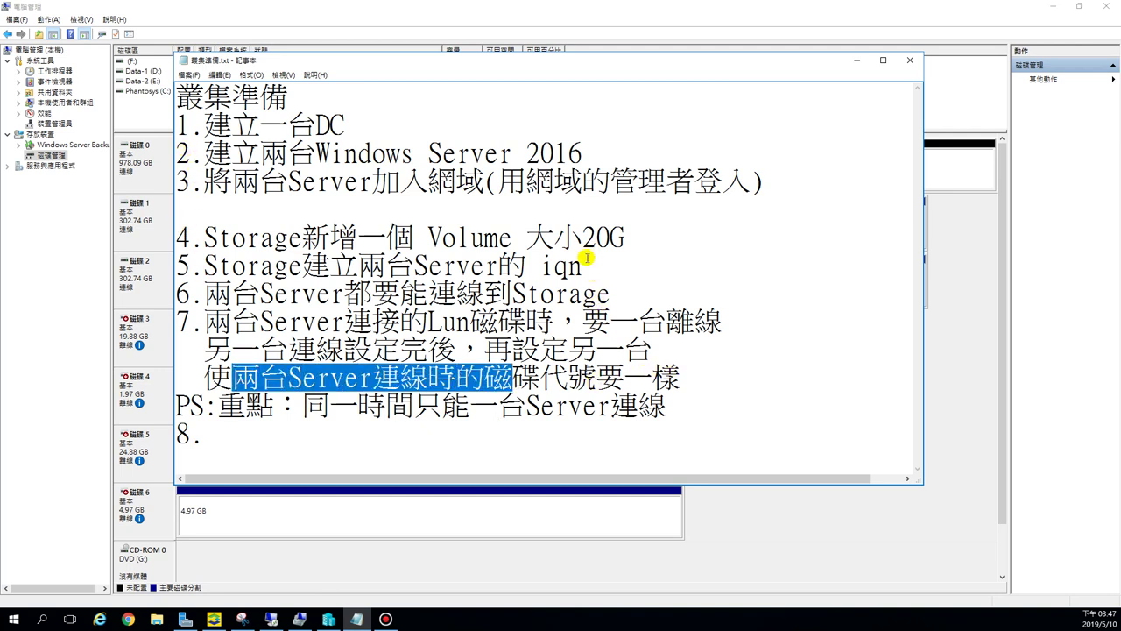
left_click(527, 375)
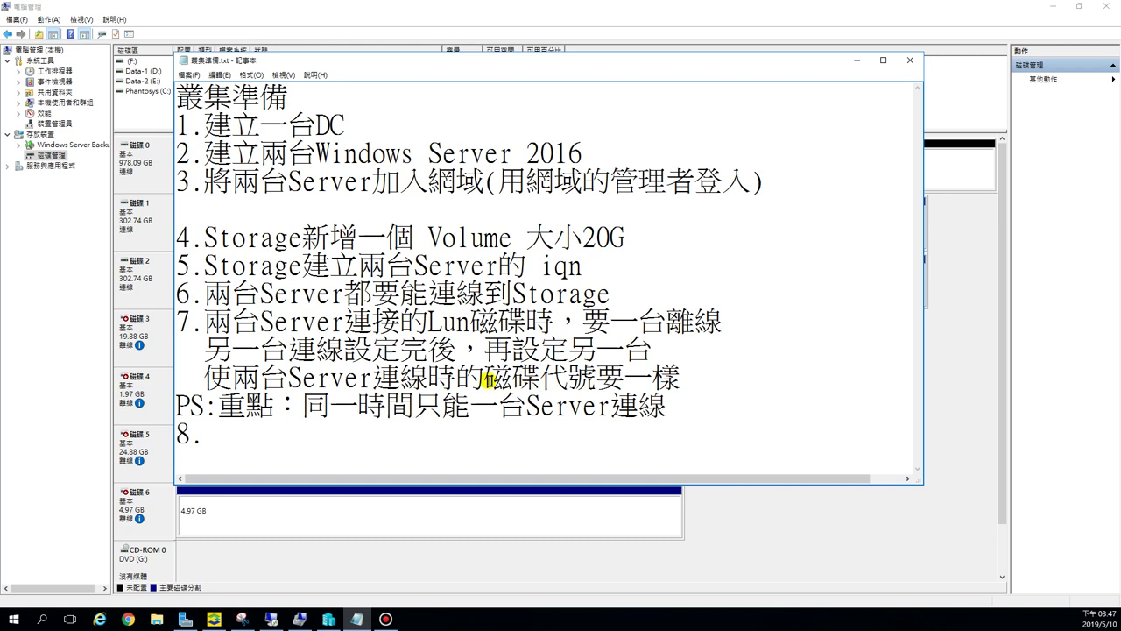
left_click_drag(551, 375, 668, 375)
left_click_drag(303, 407, 662, 416)
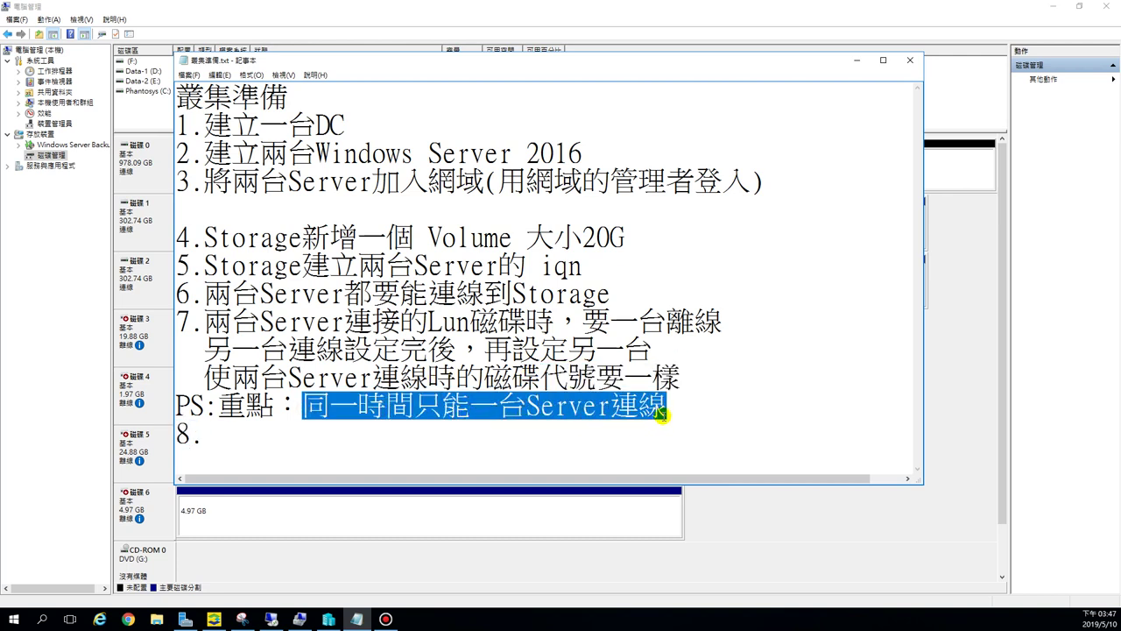
left_click(443, 405)
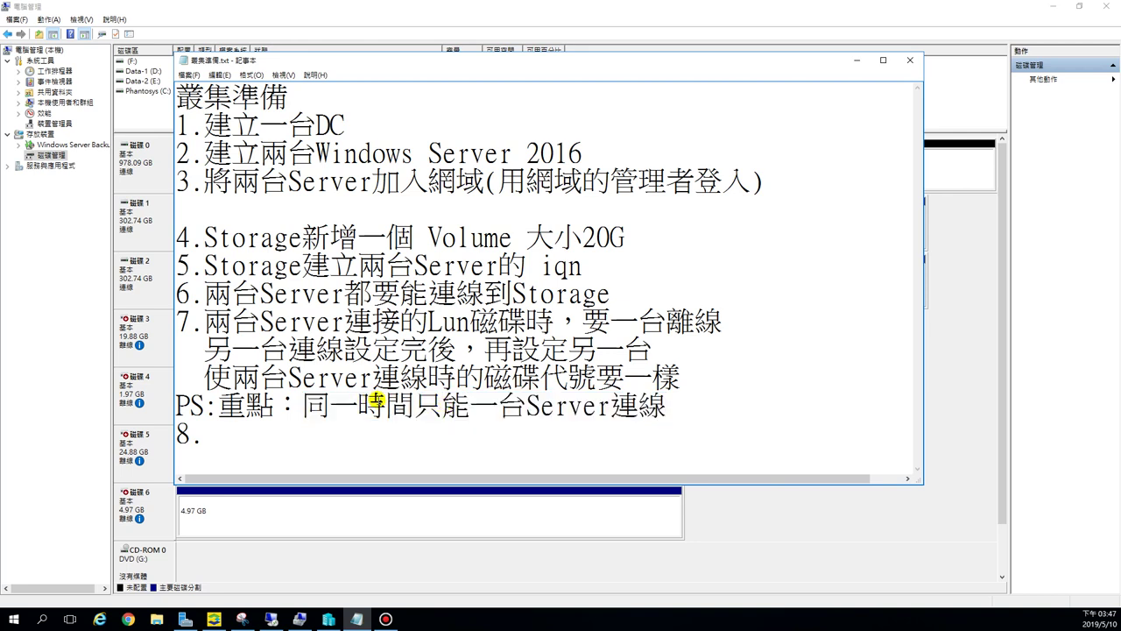